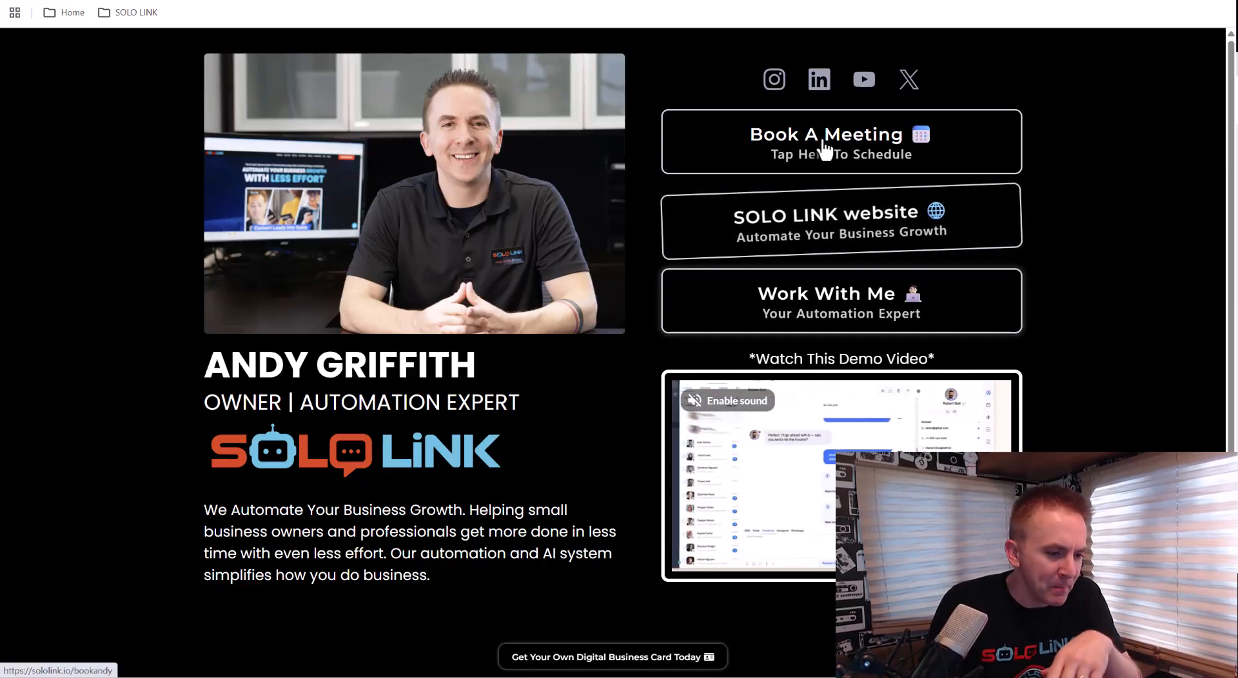
Open the Book A Meeting page and compare it with the calendar settings list in the other tab
left_click(789, 153)
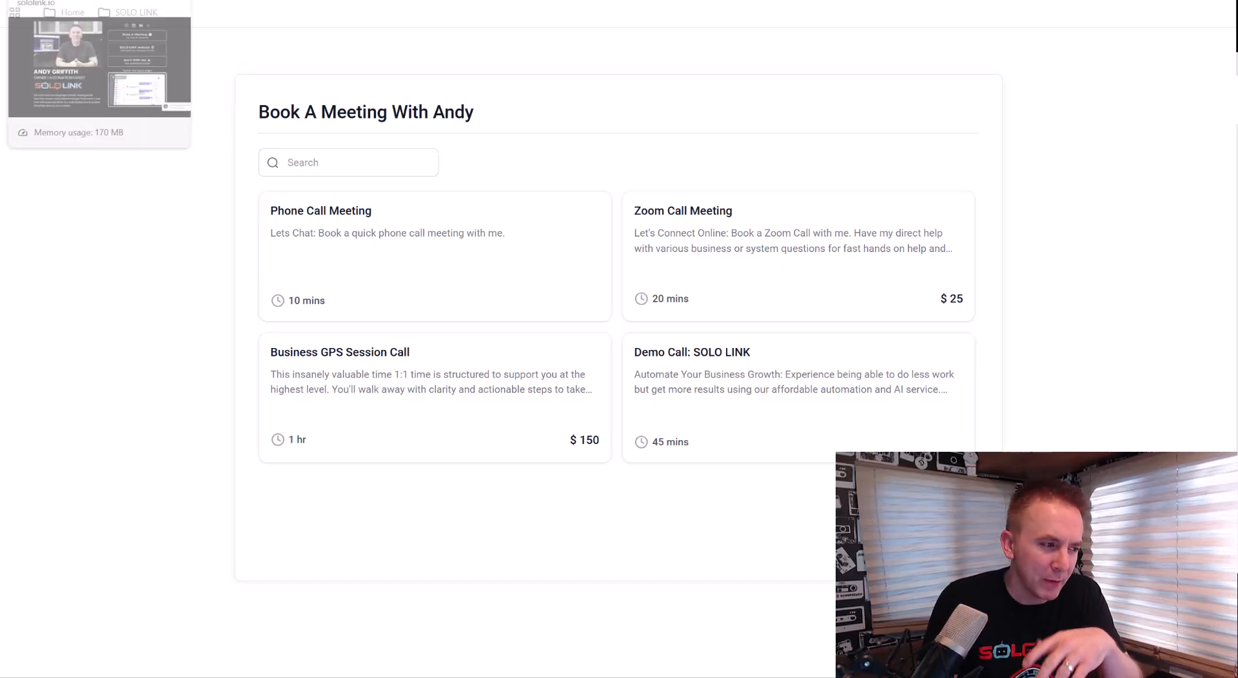
key("ctrl+Tab")
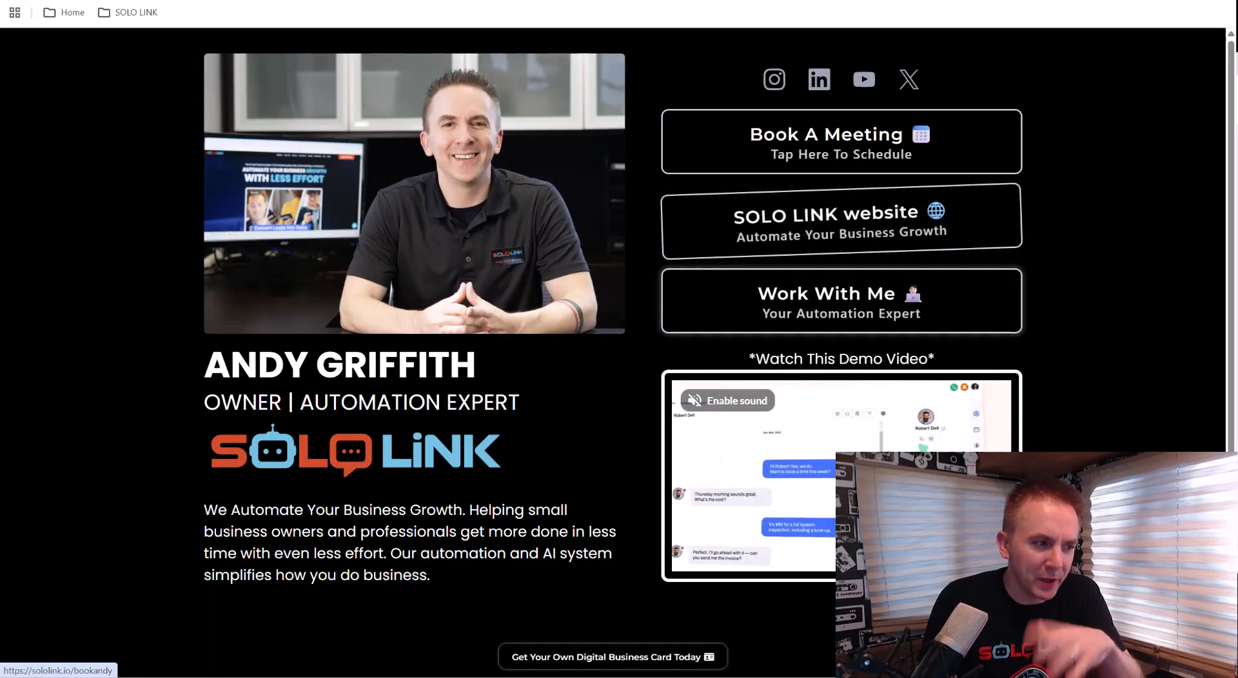
key("ctrl+Tab")
key("ctrl+Tab")
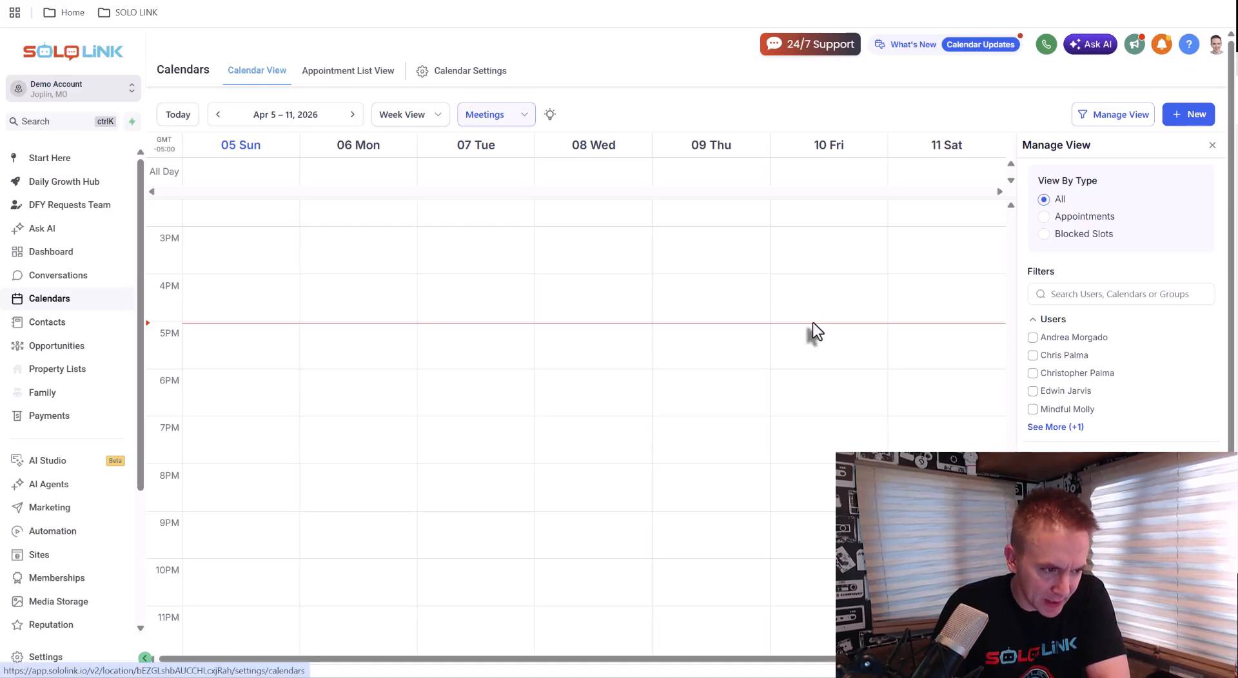
key("Return")
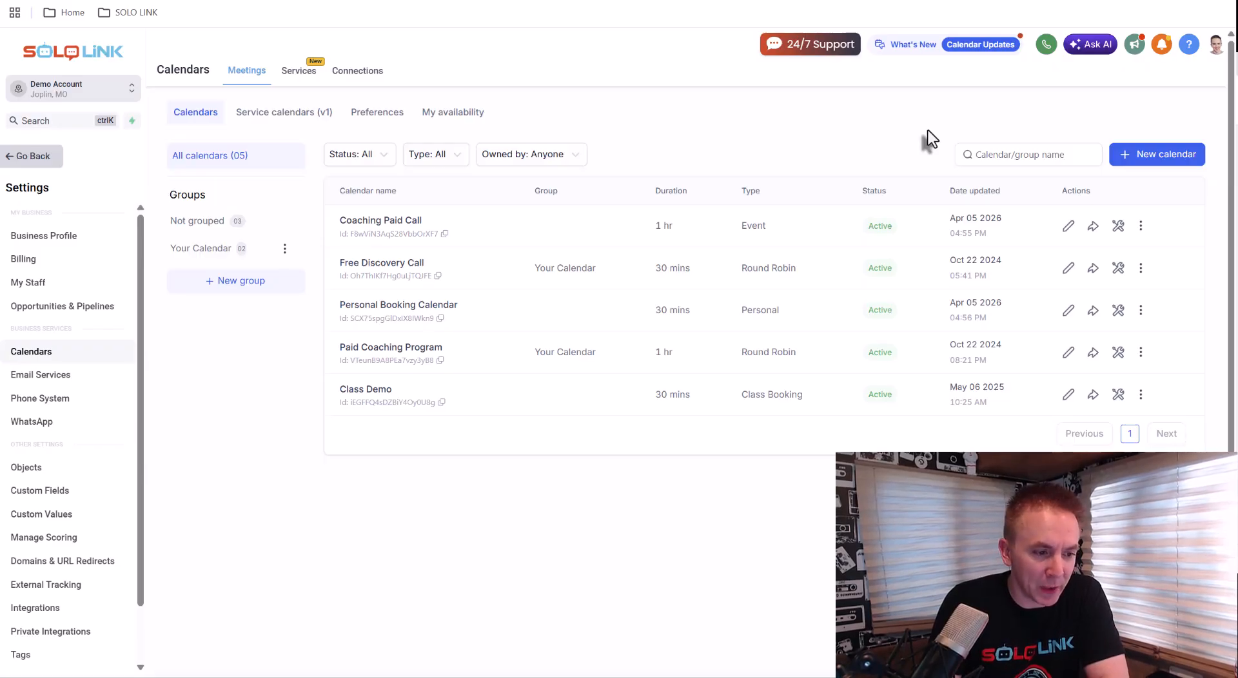
key("ctrl+Tab")
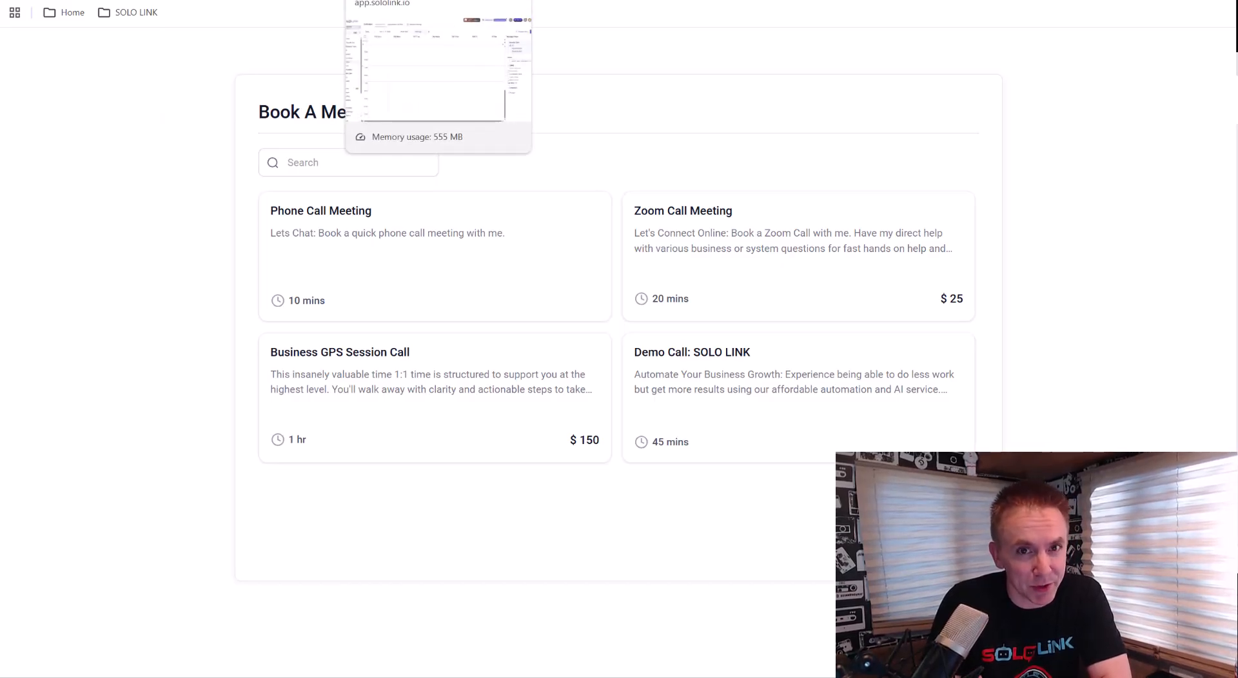
key("ctrl+shift+Tab")
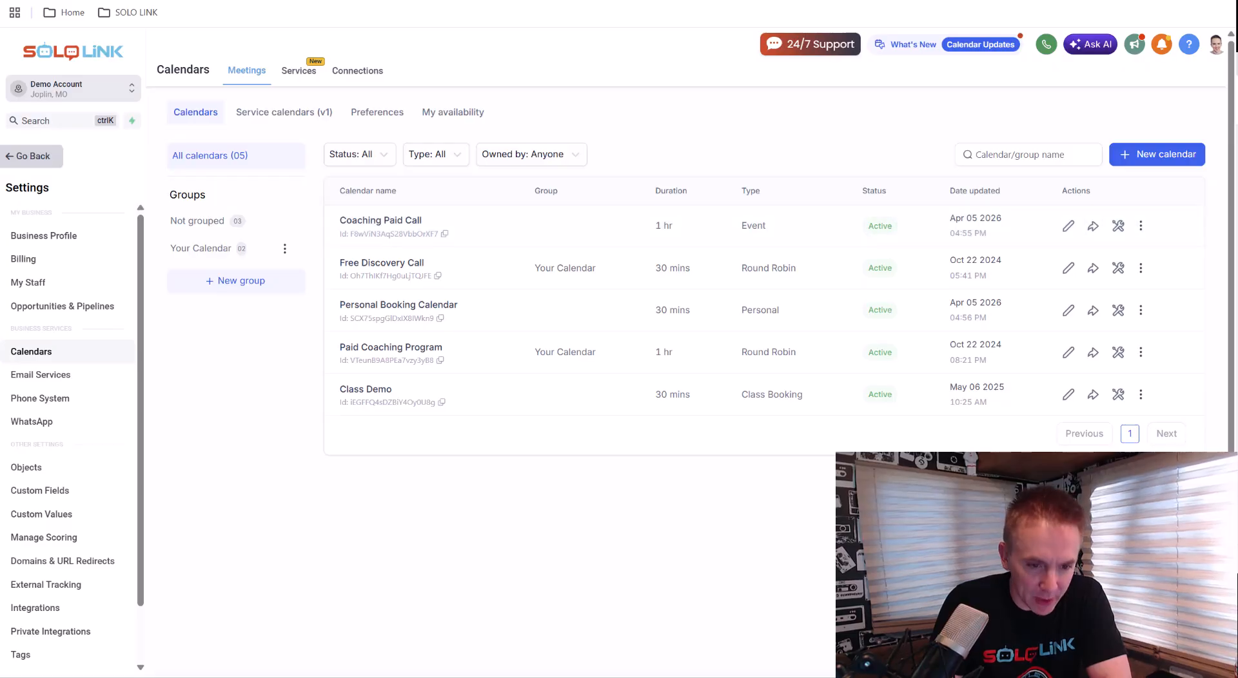
Browse the calendar types offered for a new calendar, including the extra types, then close the dialog
left_click(1153, 158)
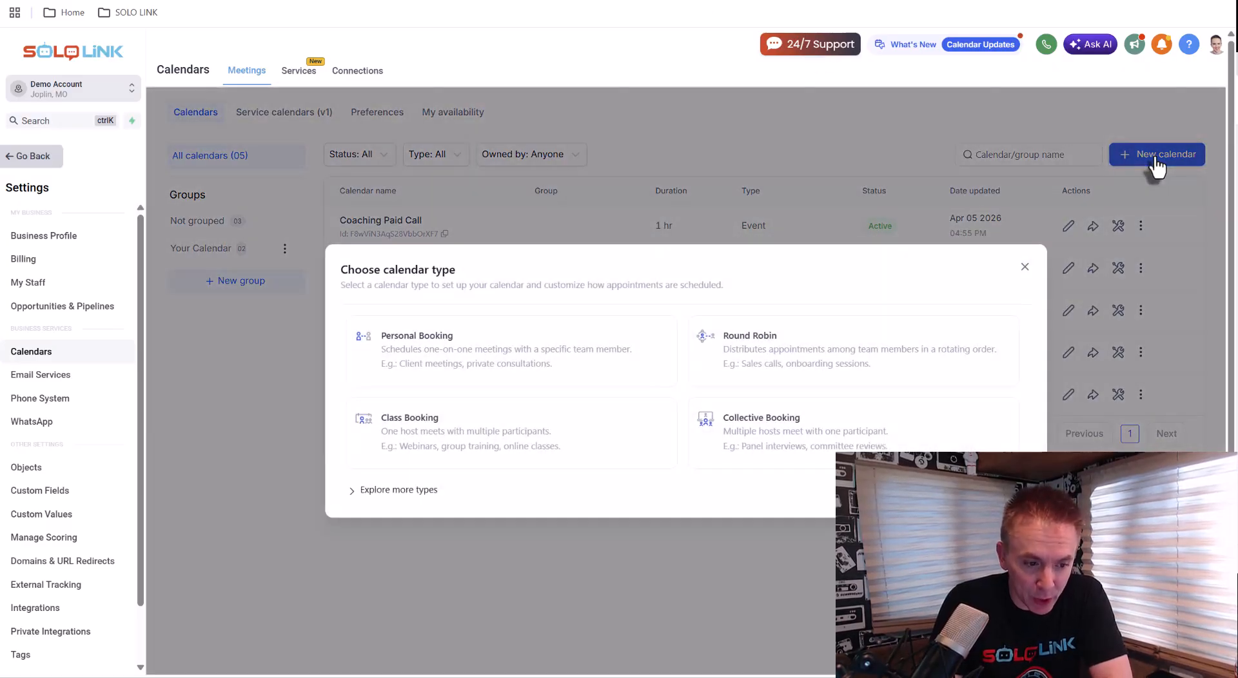
left_click(426, 490)
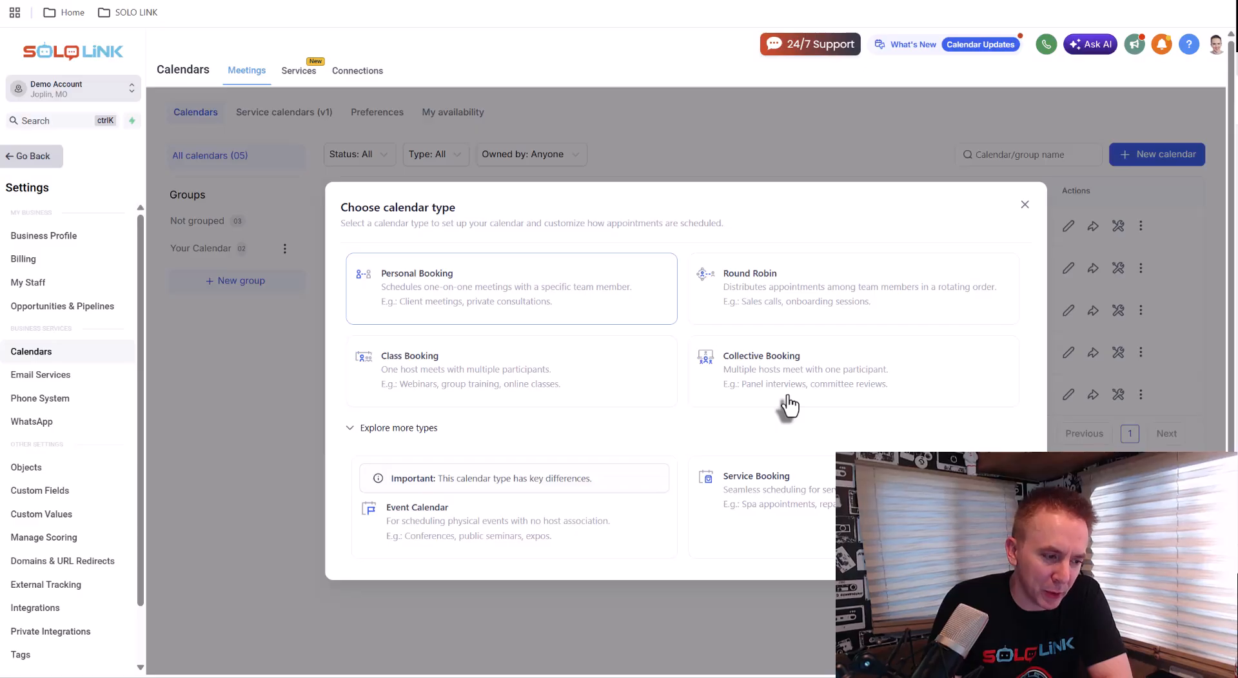
left_click(1024, 205)
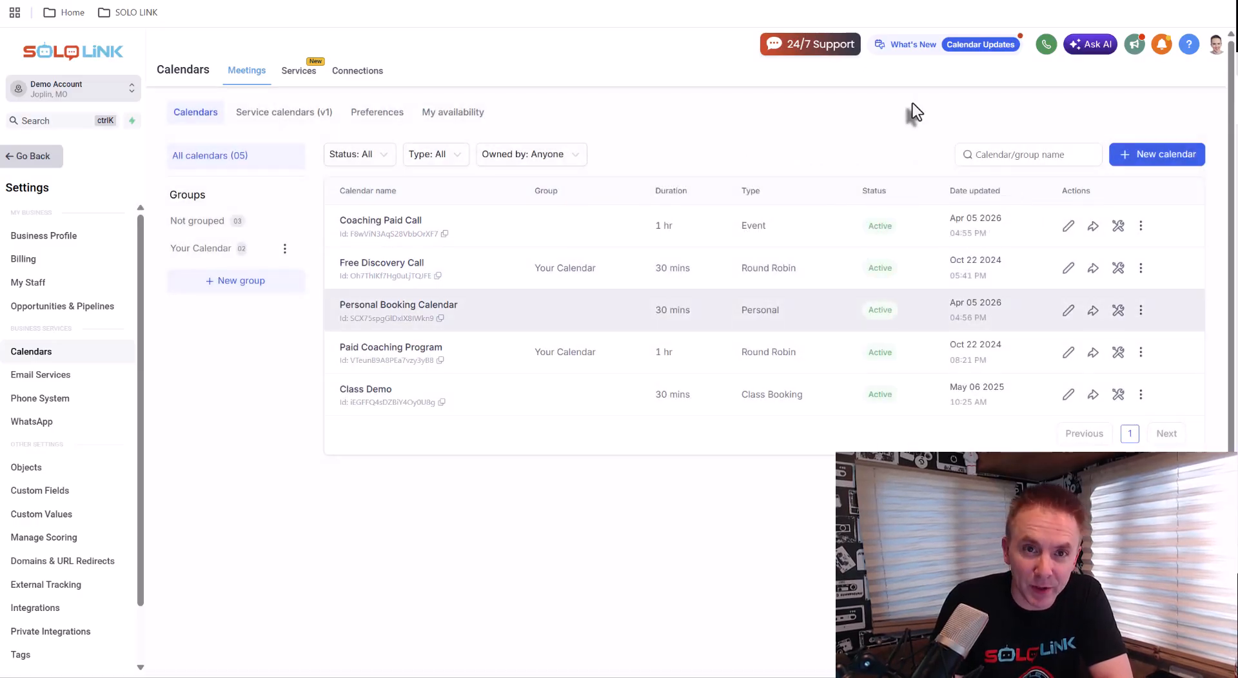
Open the Personal Booking Calendar for editing and review its advanced settings, basic details and group options
left_click(1067, 310)
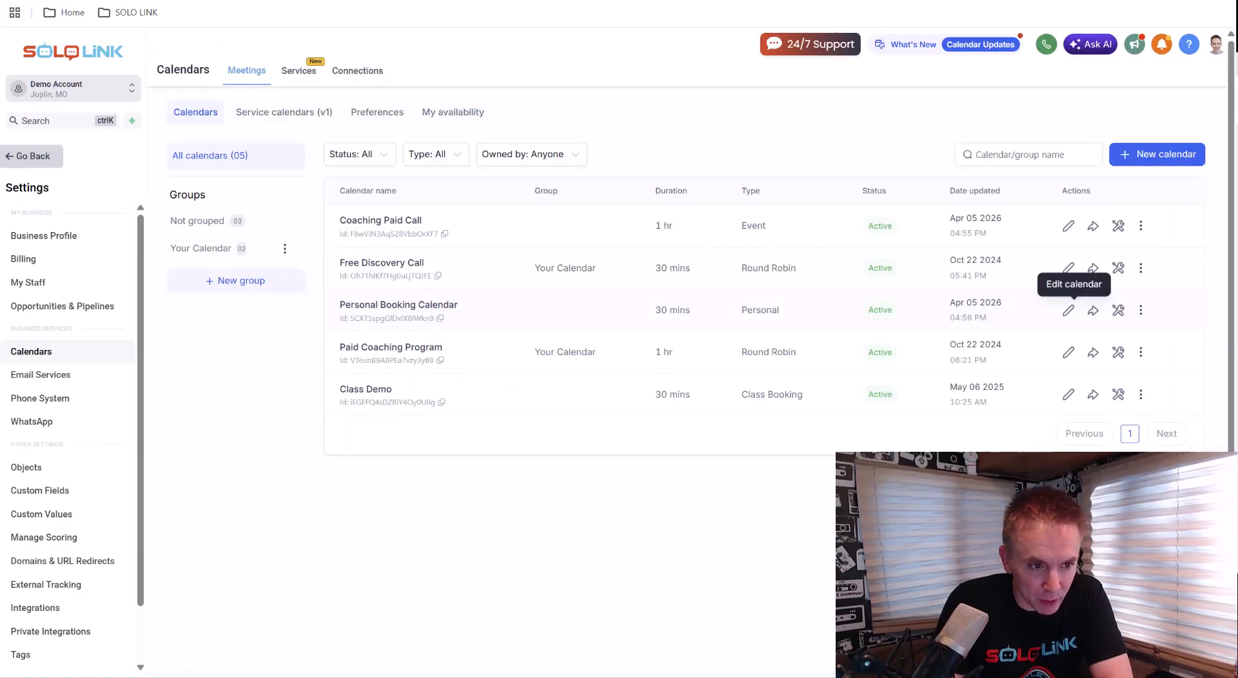
left_click(1067, 304)
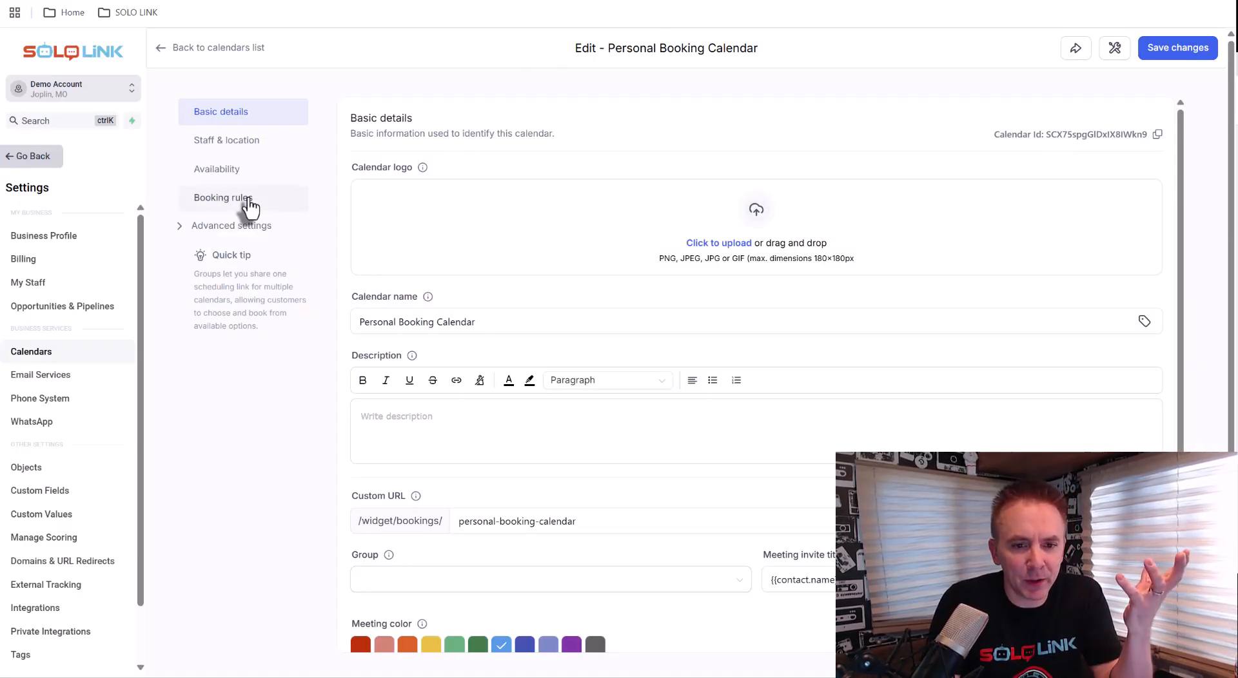
left_click(180, 227)
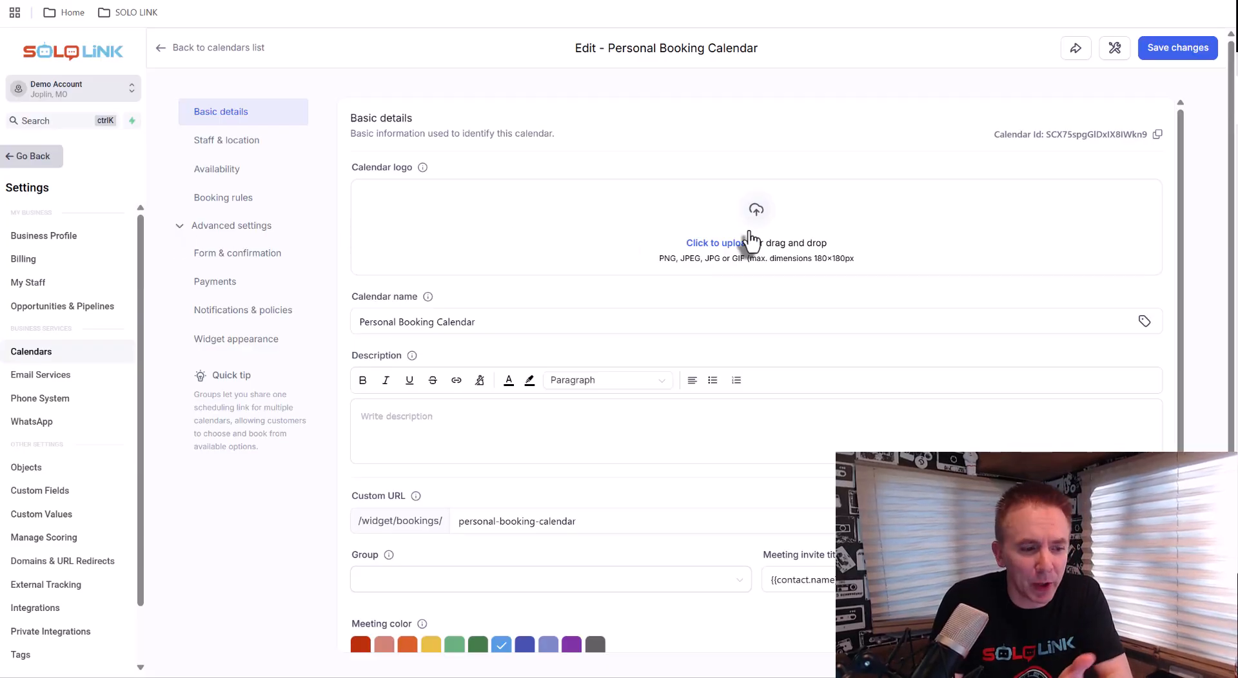
scroll(749, 240, "down", 1)
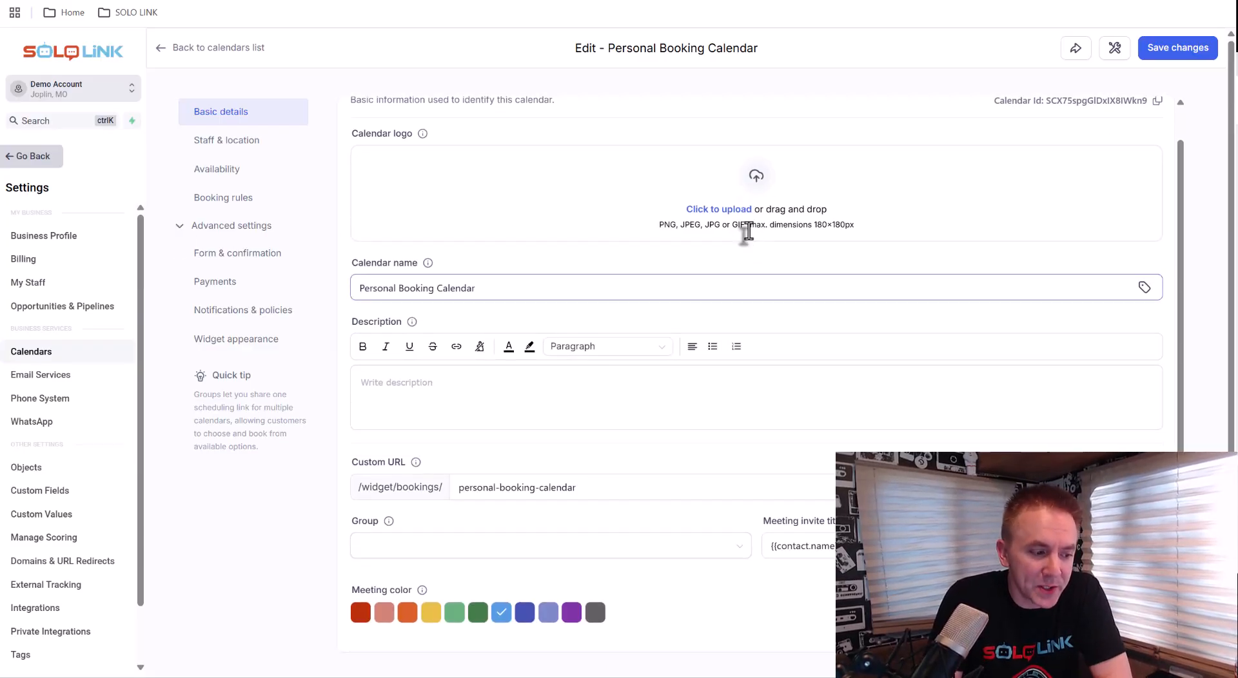
scroll(490, 503, "down", 1)
left_click(457, 544)
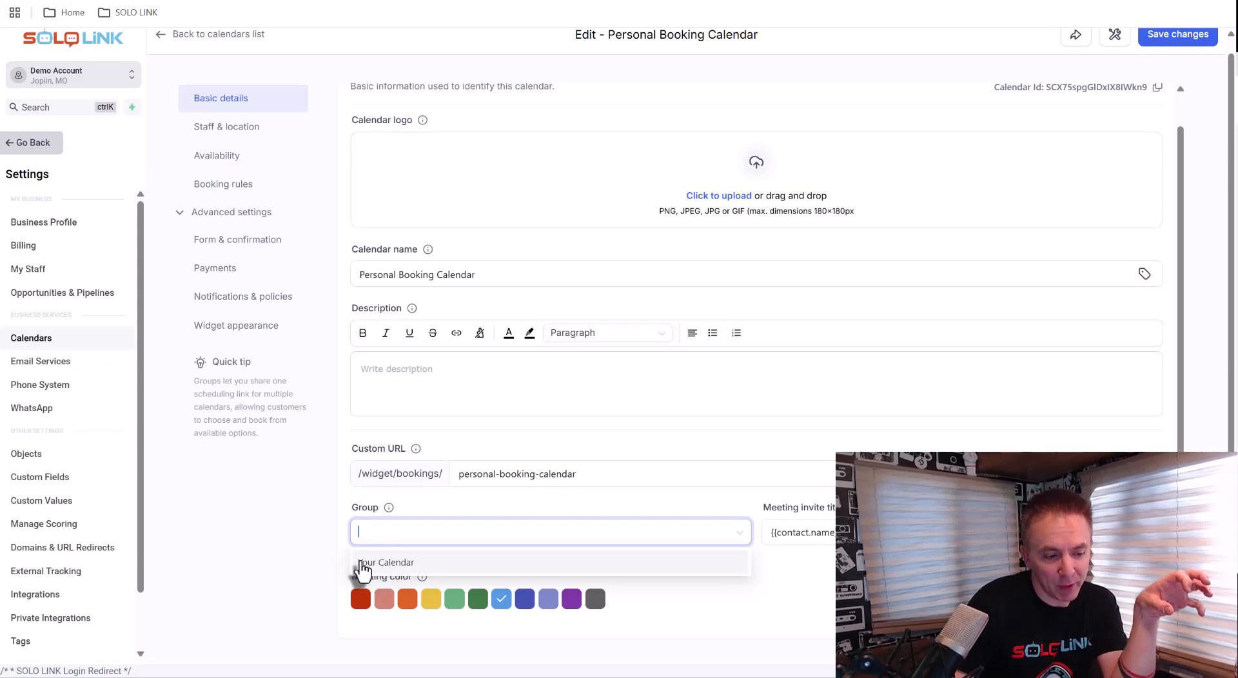
key("ctrl+Tab")
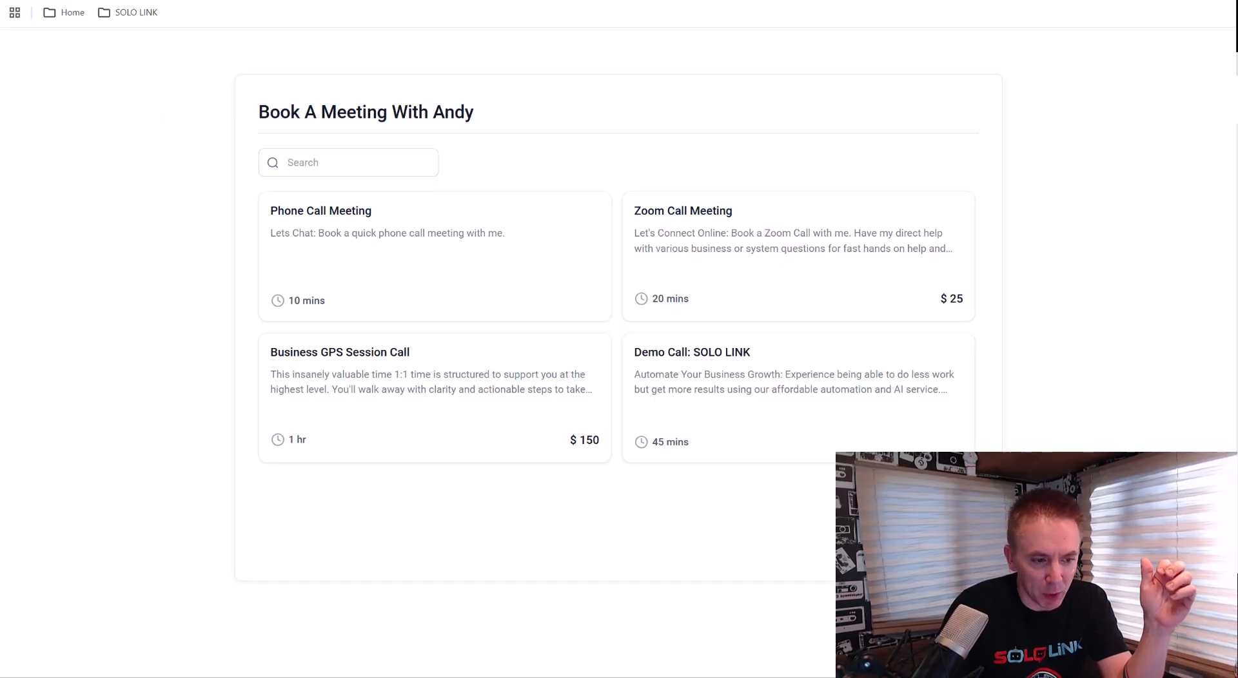
key("ctrl+shift+Tab")
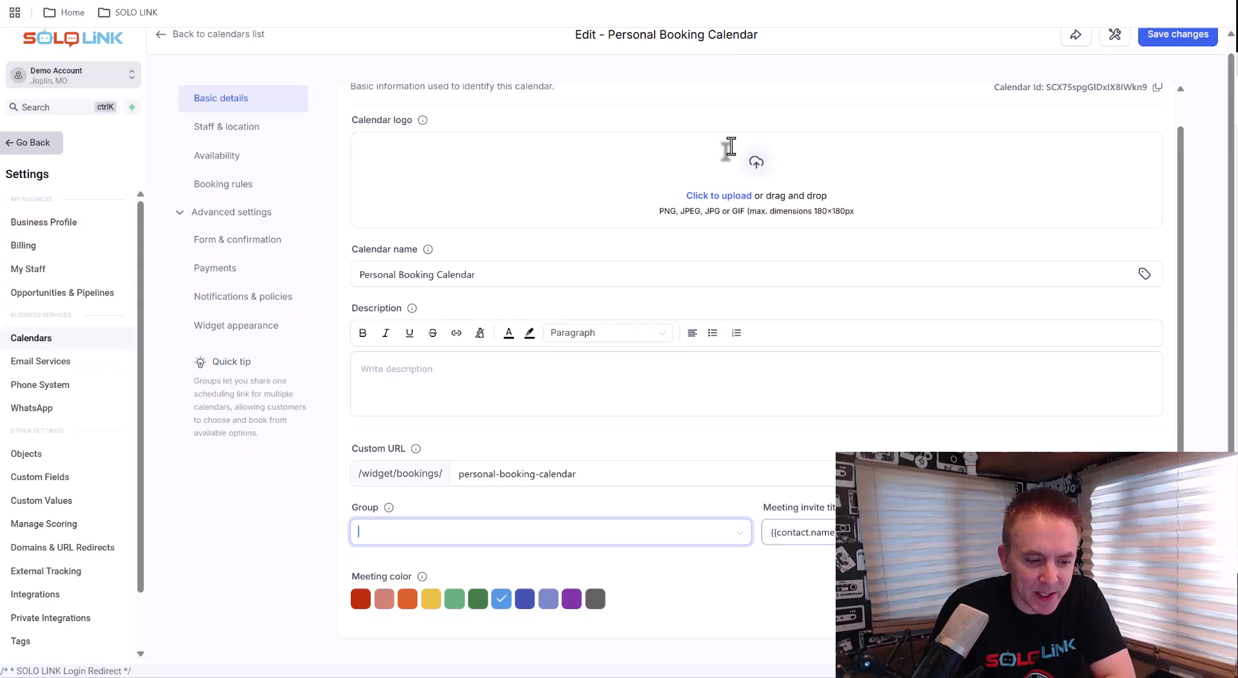
Prefix the meeting invite title with "Personla Meeting:" before the contact name tag
left_click(768, 534)
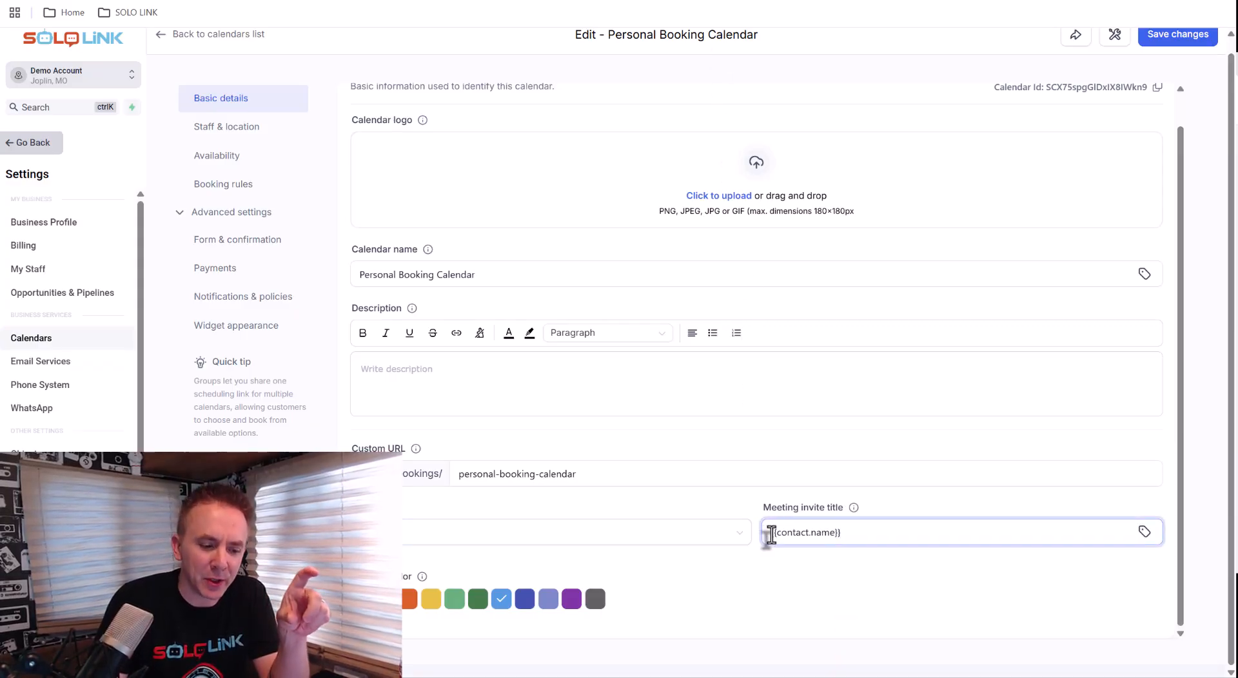
type("Personla Mee")
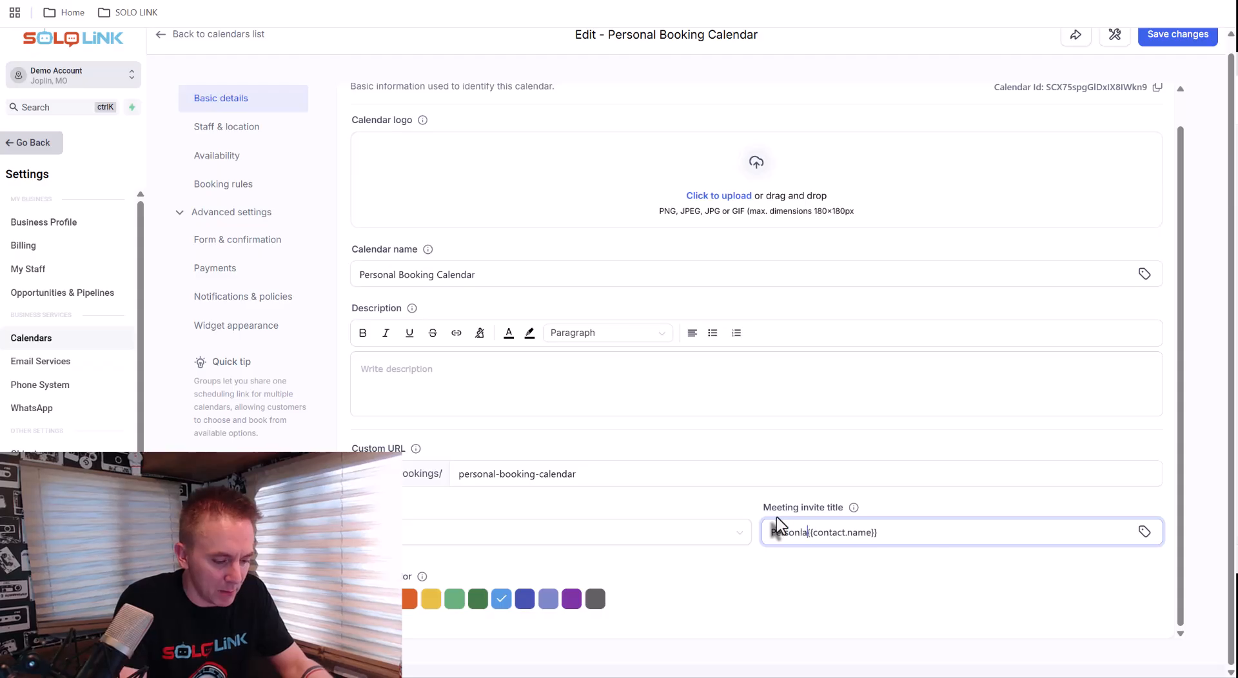
type("ting:")
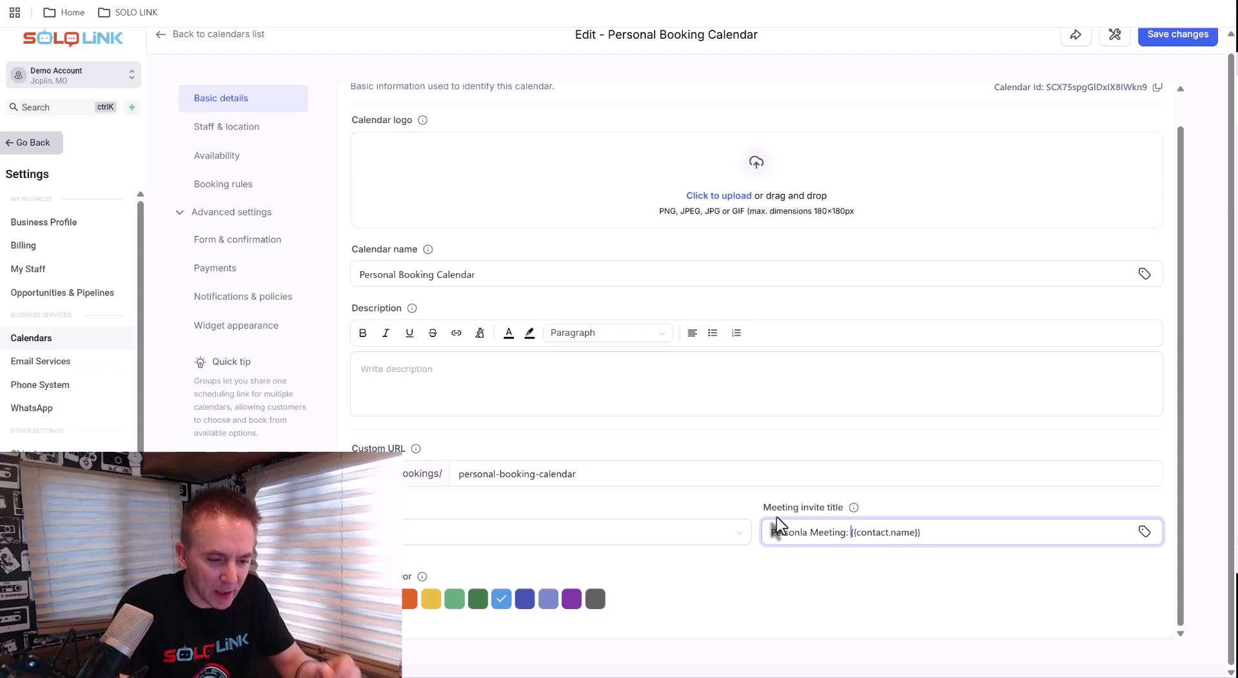
Insert a contact name tag into the meeting invite title and delete the duplicate tag
left_click_drag(920, 532, 855, 535)
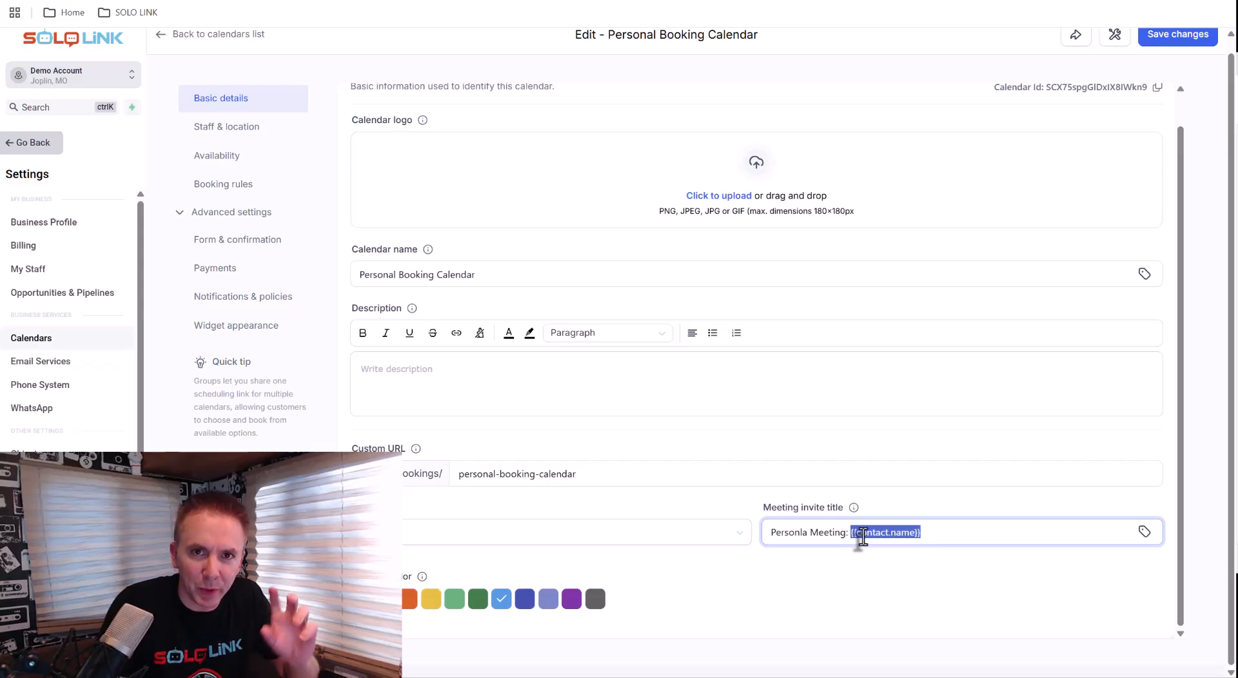
left_click(1145, 537)
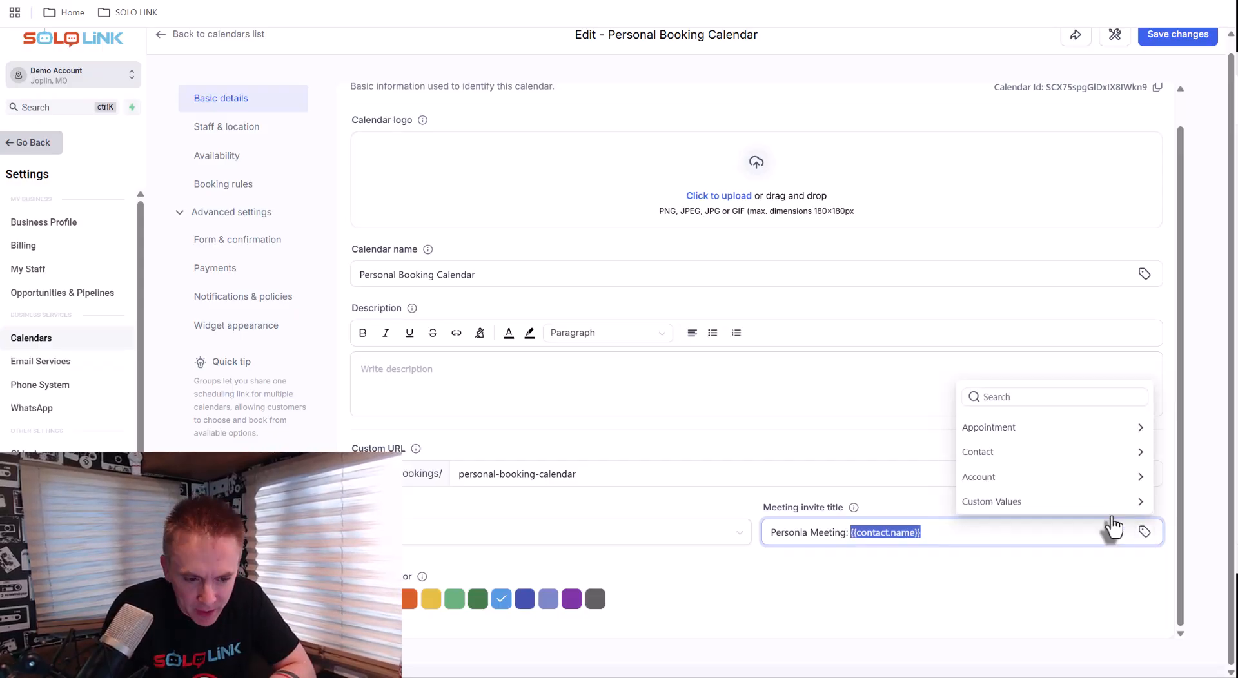
left_click(1007, 449)
left_click(967, 281)
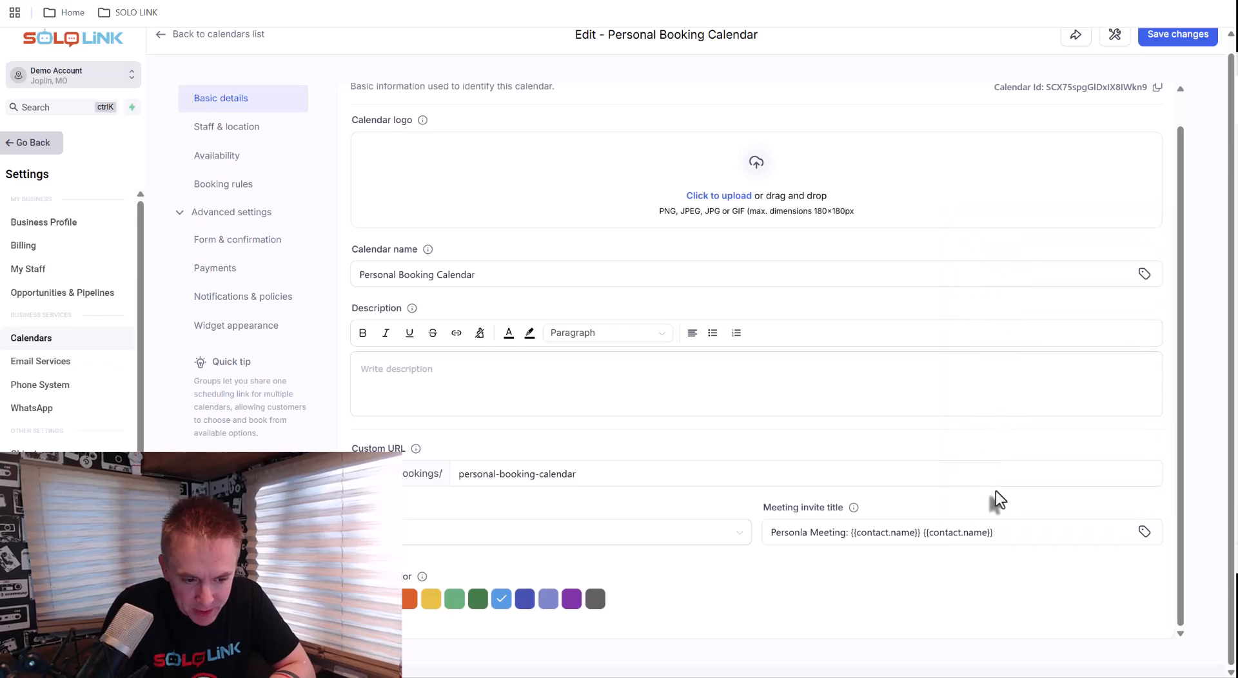
left_click_drag(992, 534, 924, 536)
key("BackSpace")
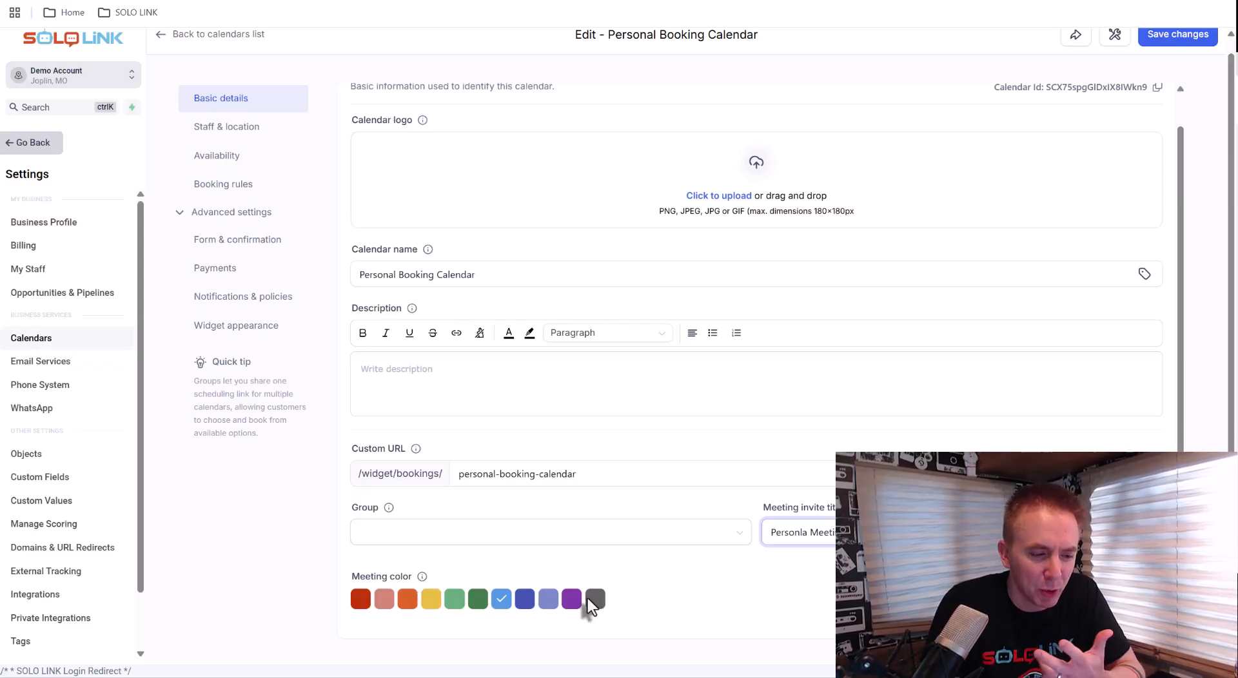
Add a second custom meeting location for Mindful Molly under staff and location
scroll(588, 606, "up", 1)
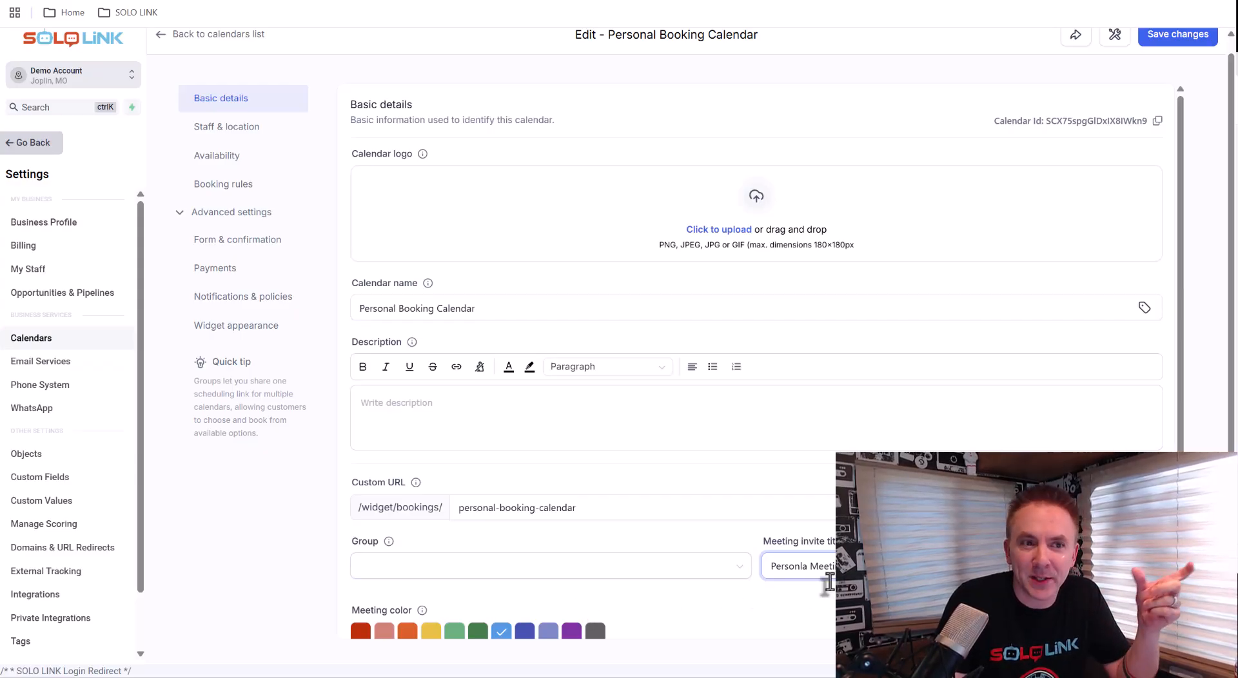
left_click(250, 134)
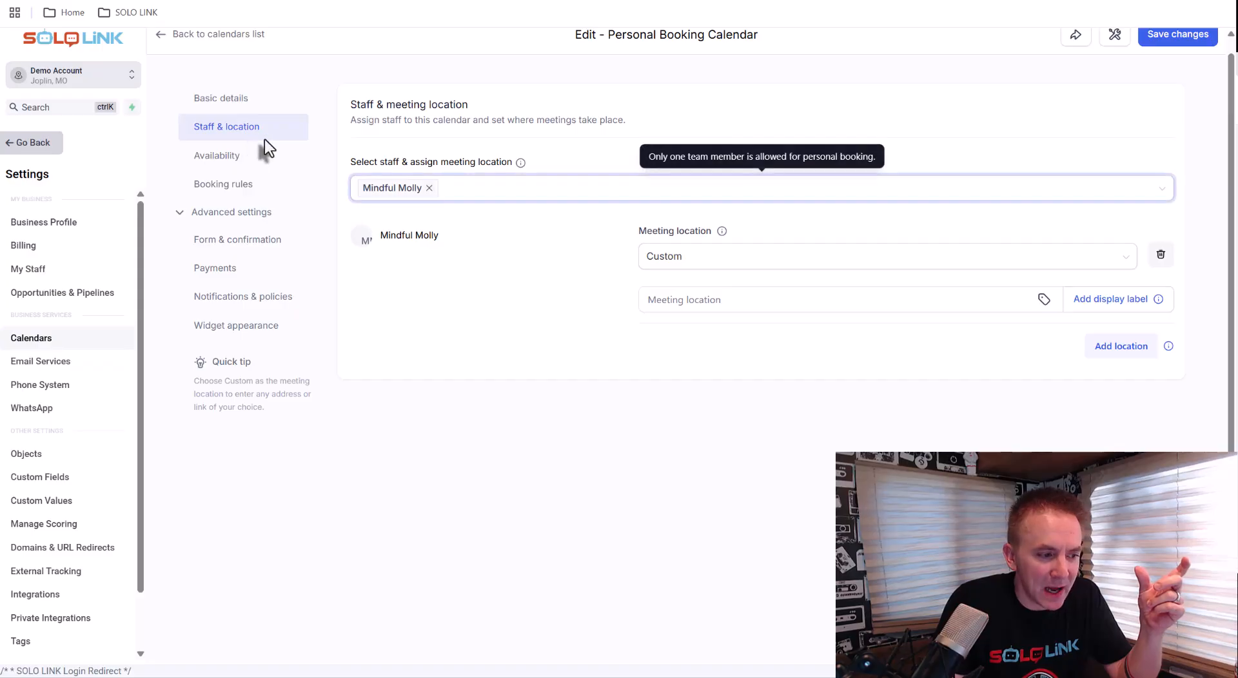
left_click(410, 204)
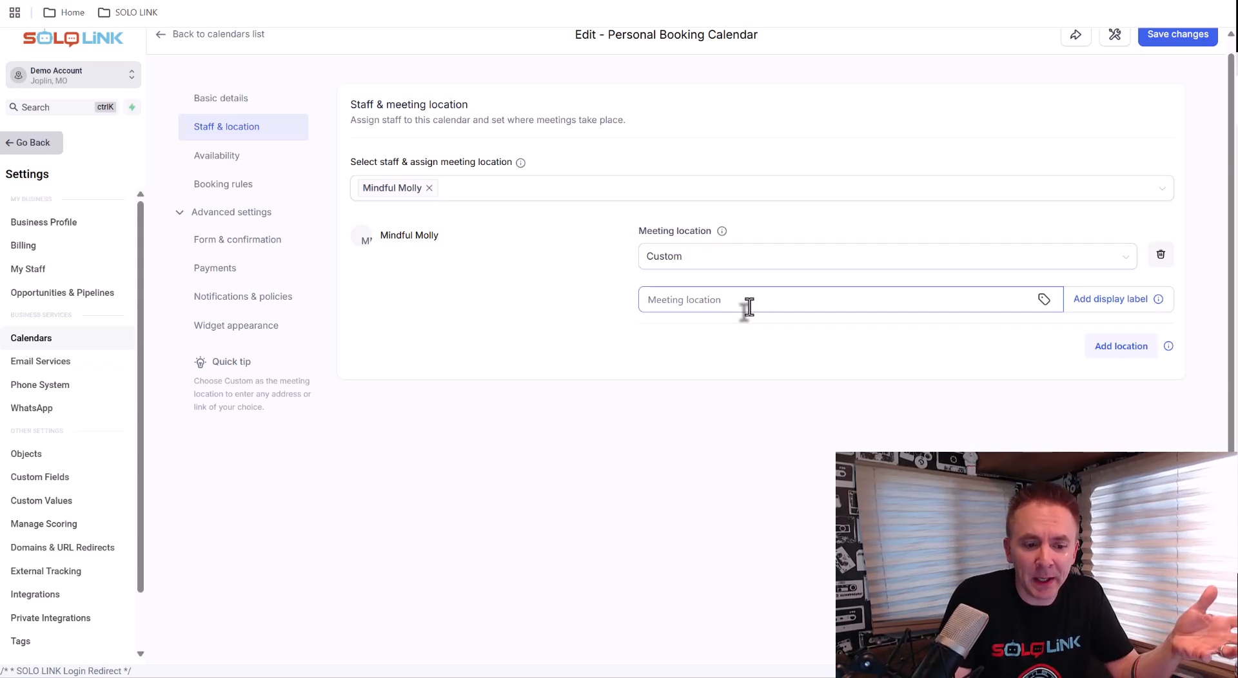
left_click(1114, 348)
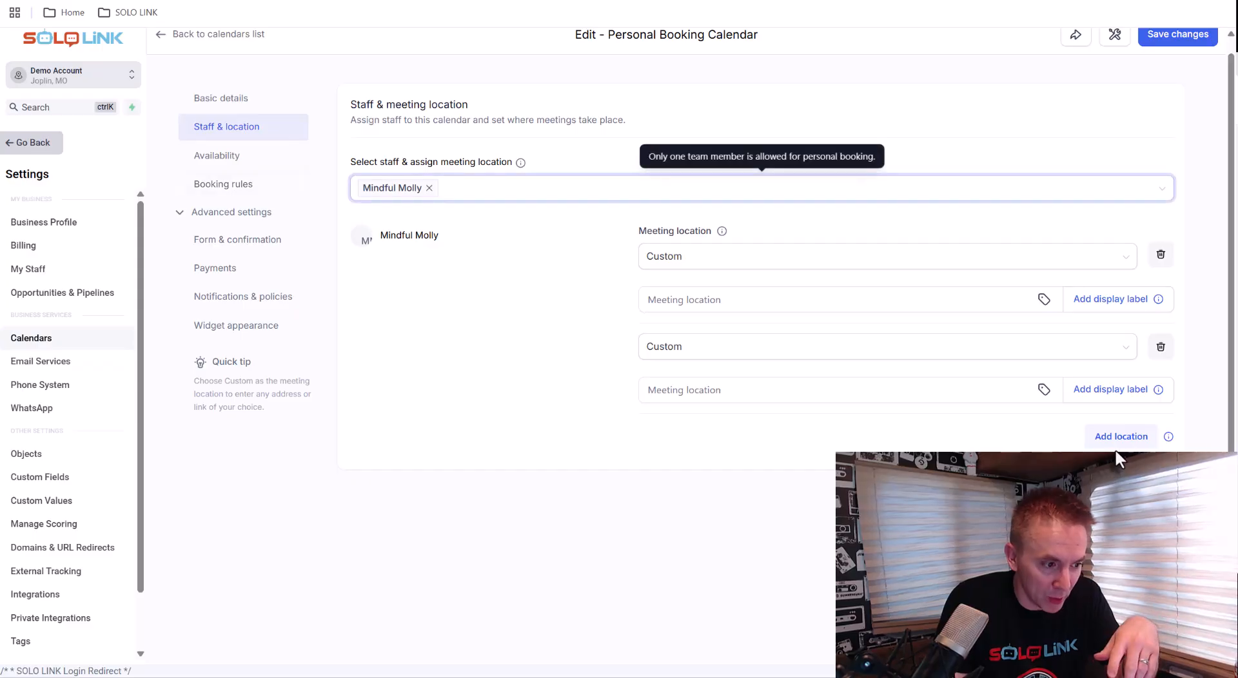
Review Mindful Molly's weekly availability schedule and its edit options, then close the panel
left_click(219, 158)
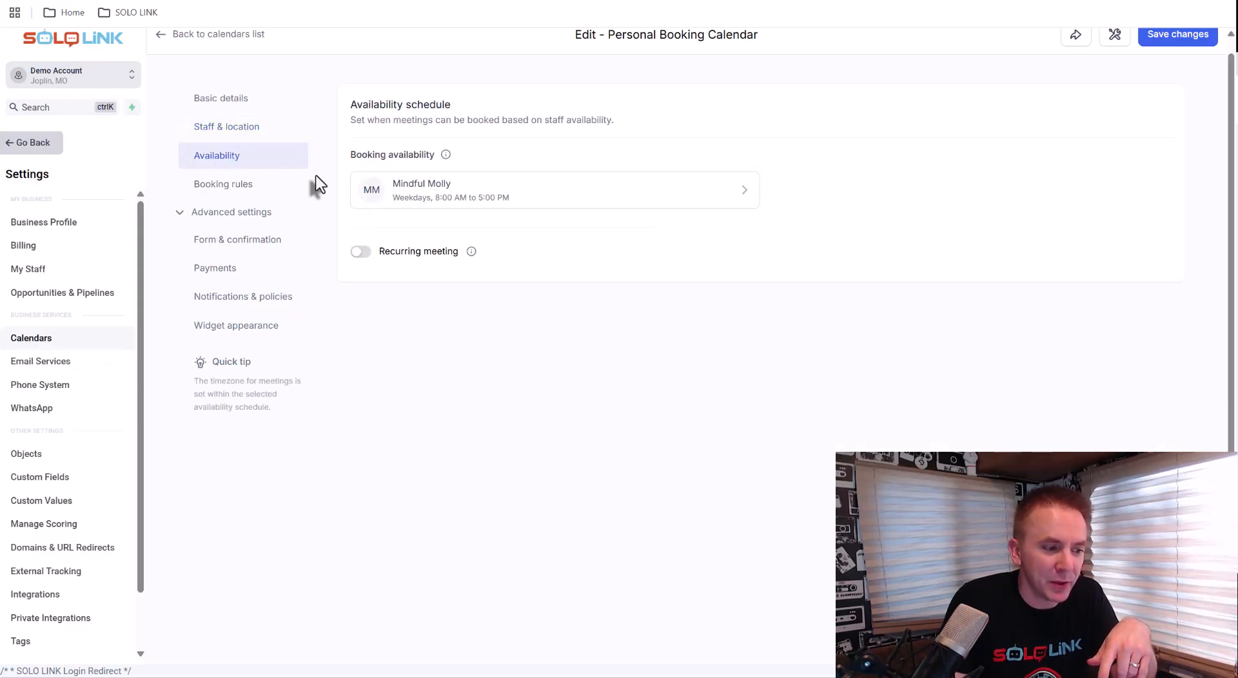
left_click(443, 205)
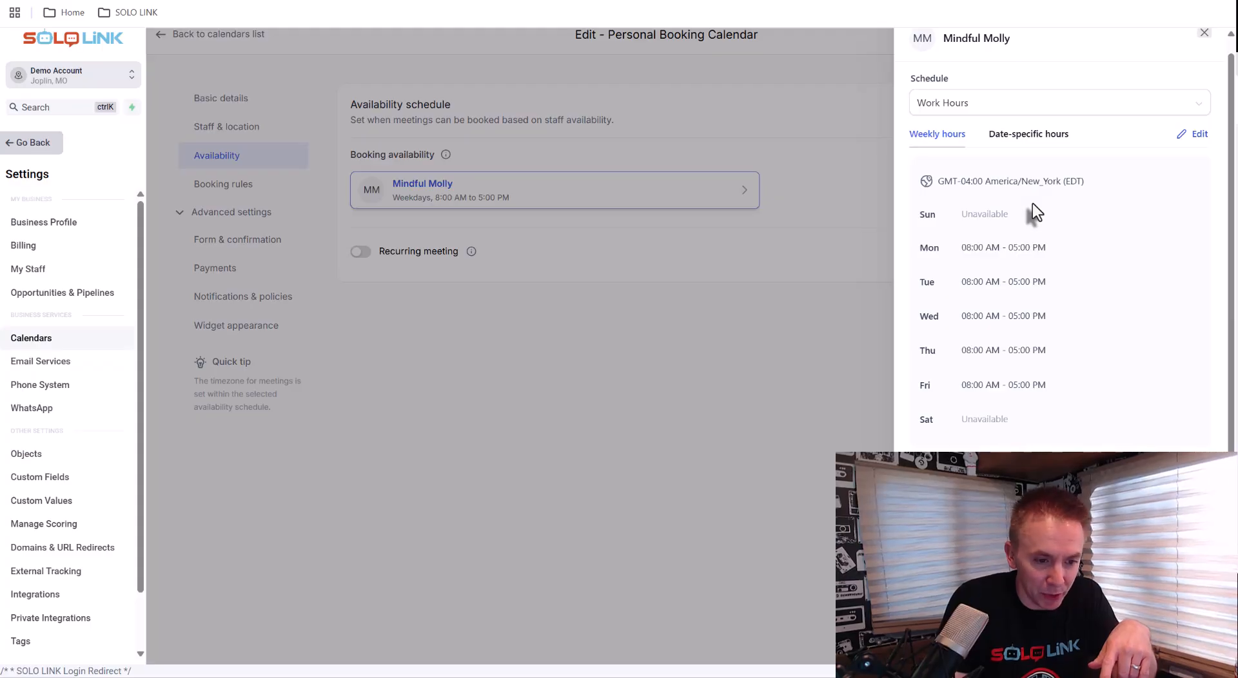
left_click(1194, 136)
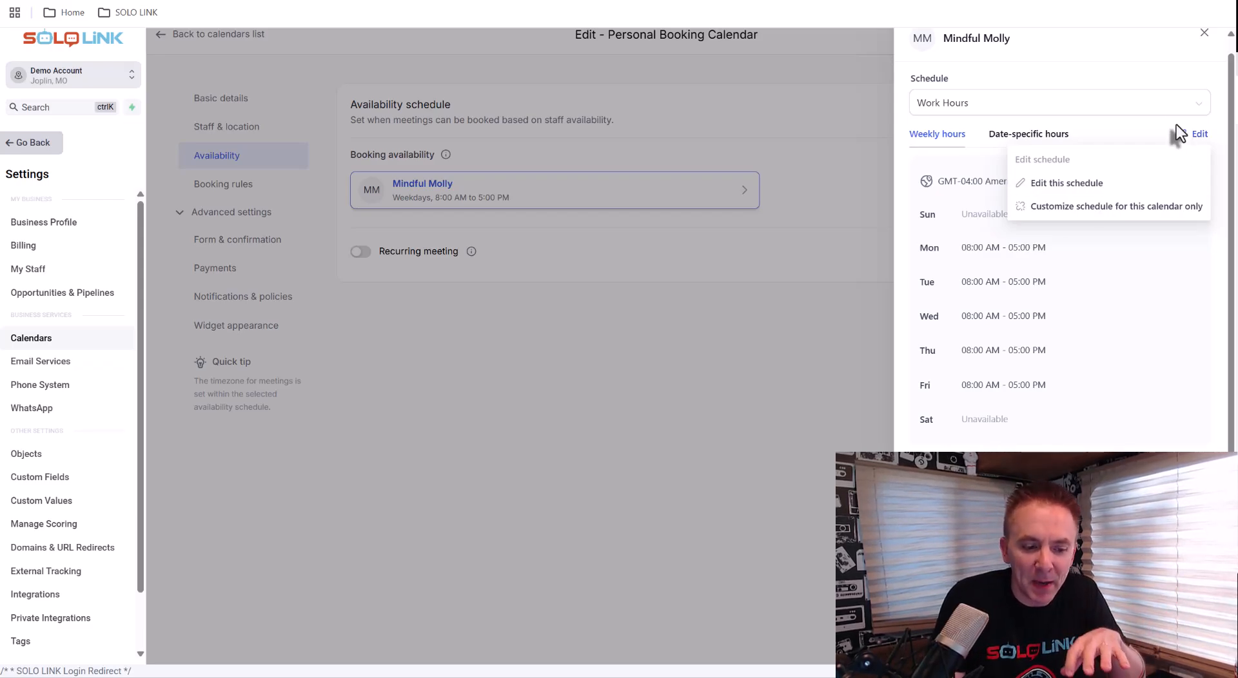
left_click(1112, 66)
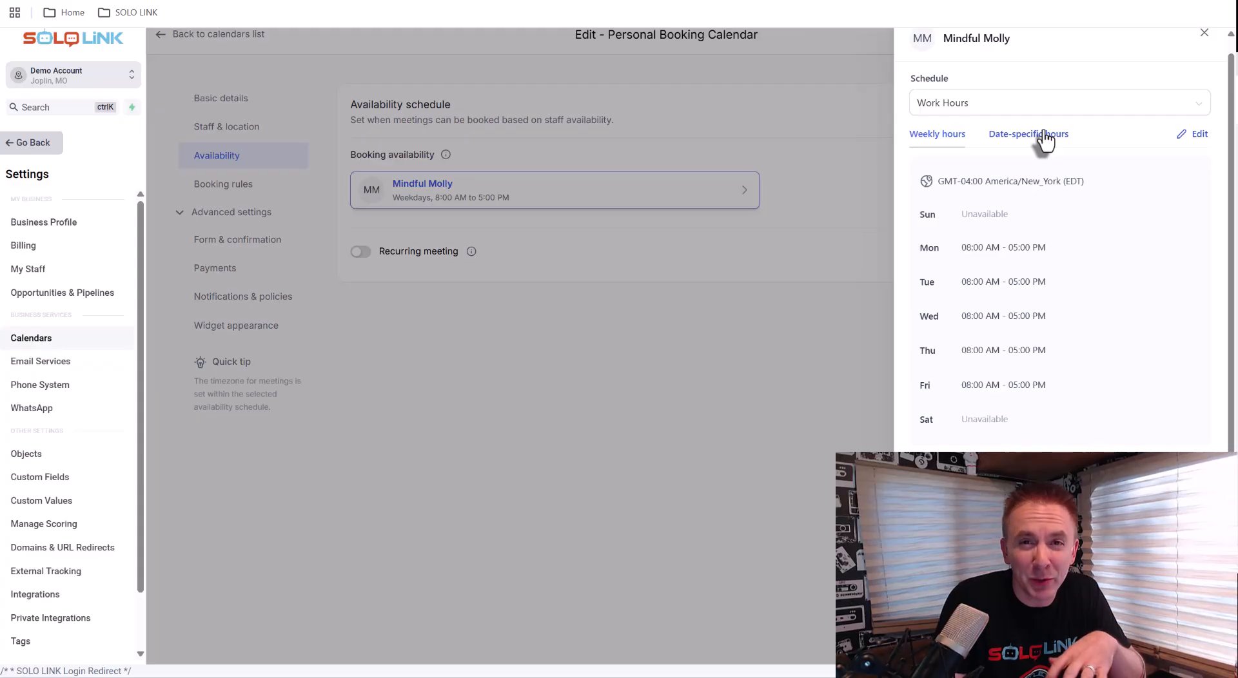
left_click(281, 176)
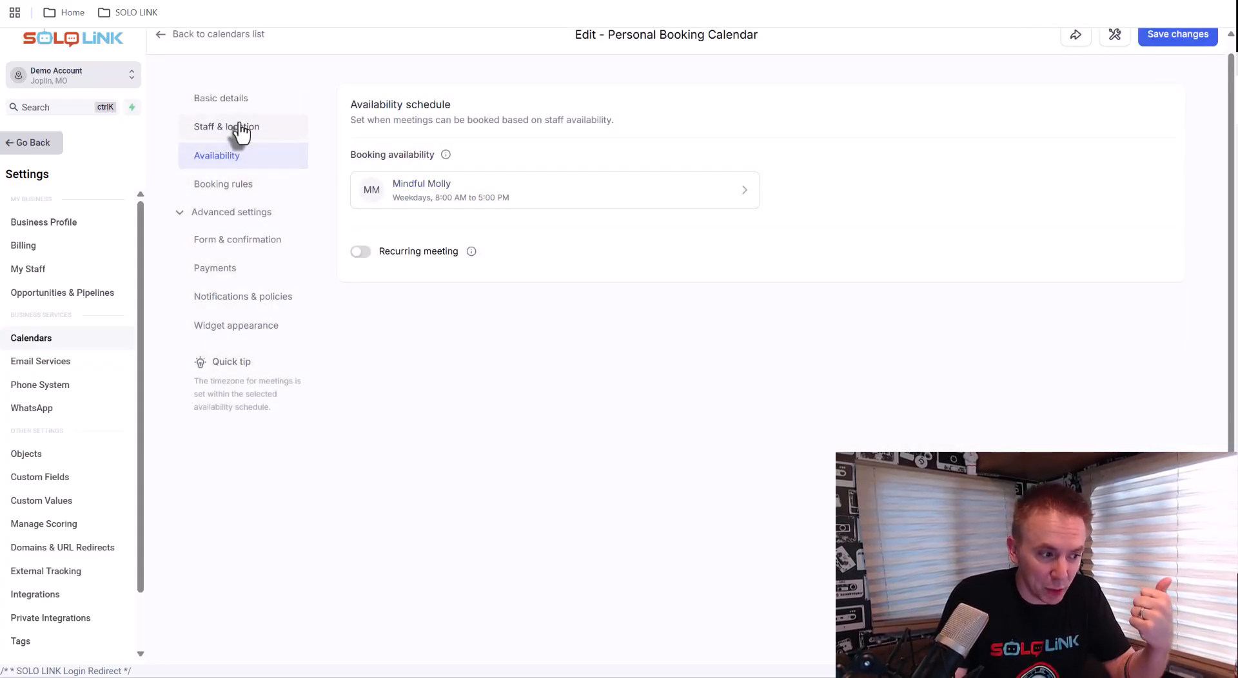
Open the booking rules and examine the meeting interval and meeting duration fields
left_click(252, 193)
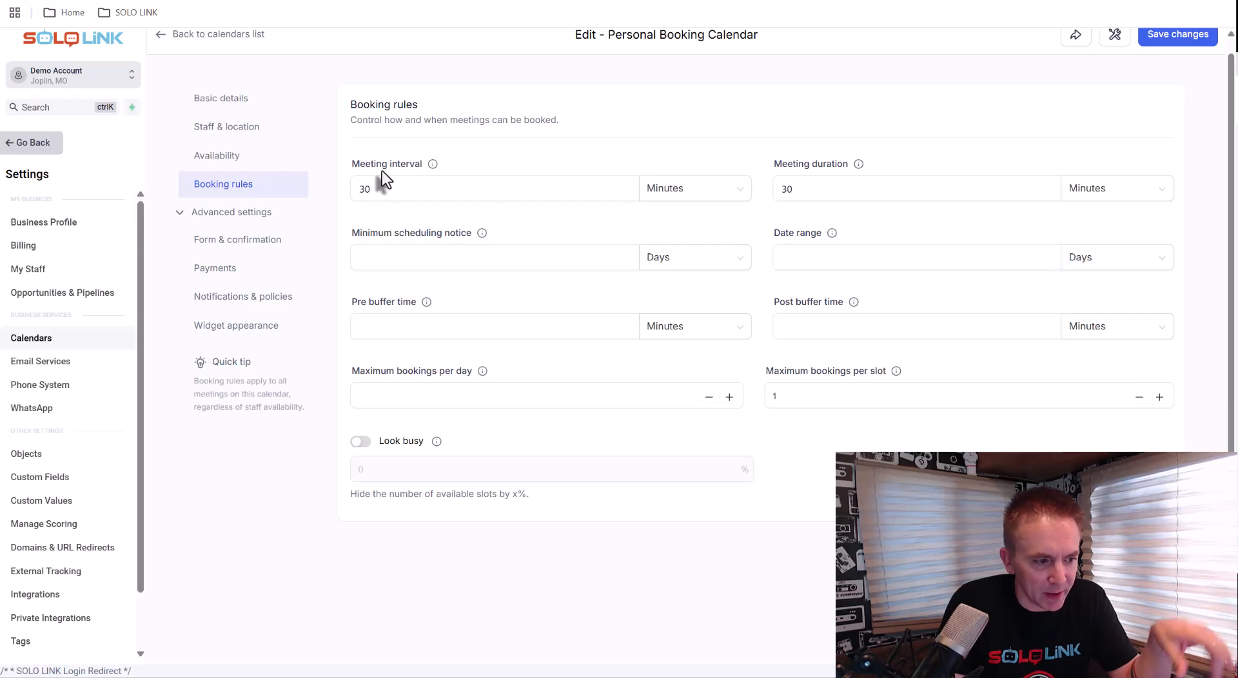
left_click(378, 175)
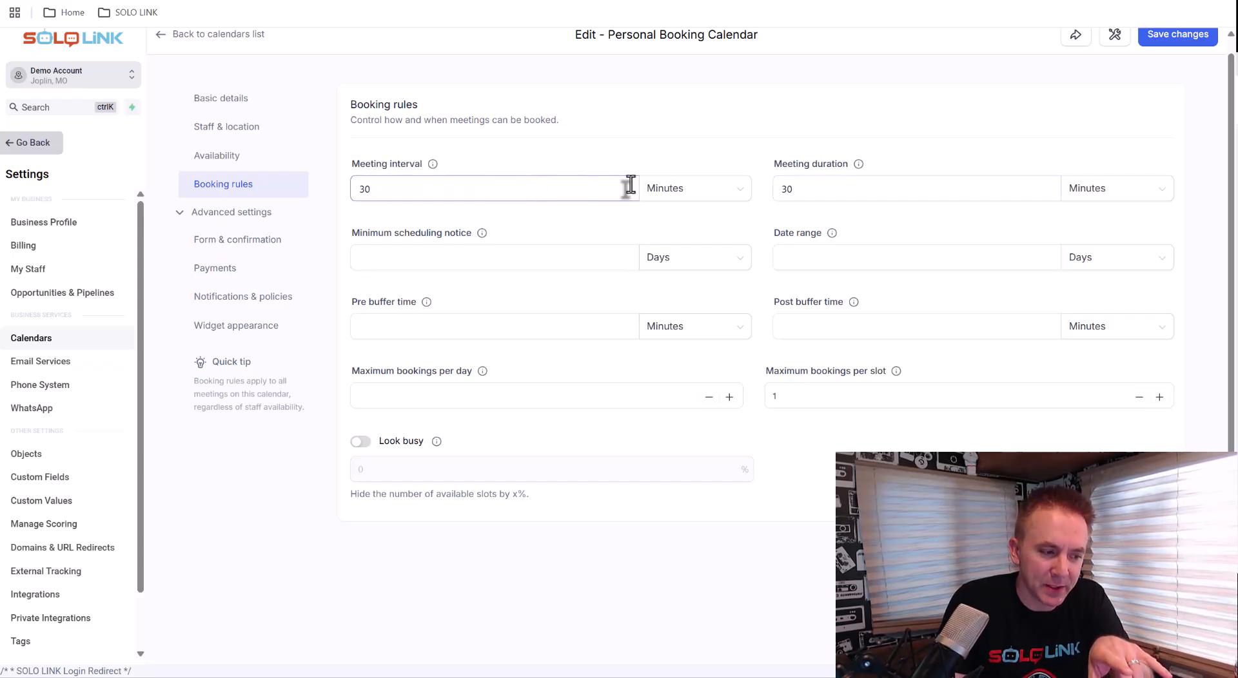
left_click(787, 192)
double_click(788, 192)
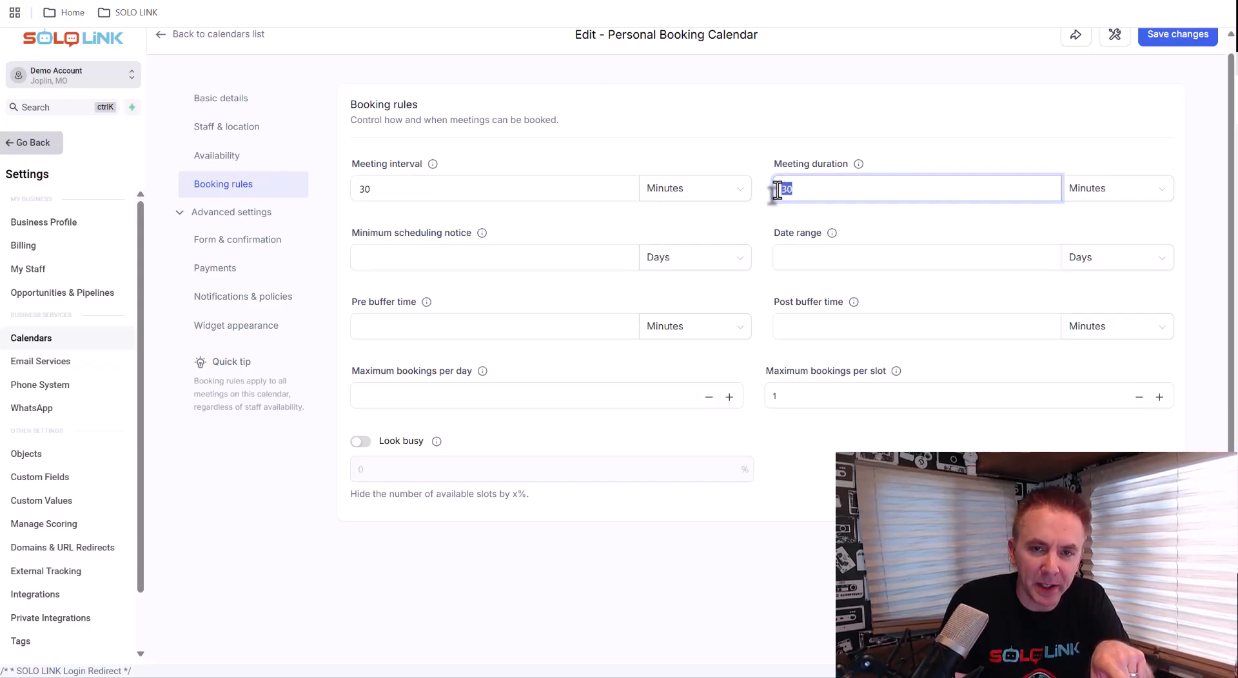
left_click_drag(480, 192, 345, 193)
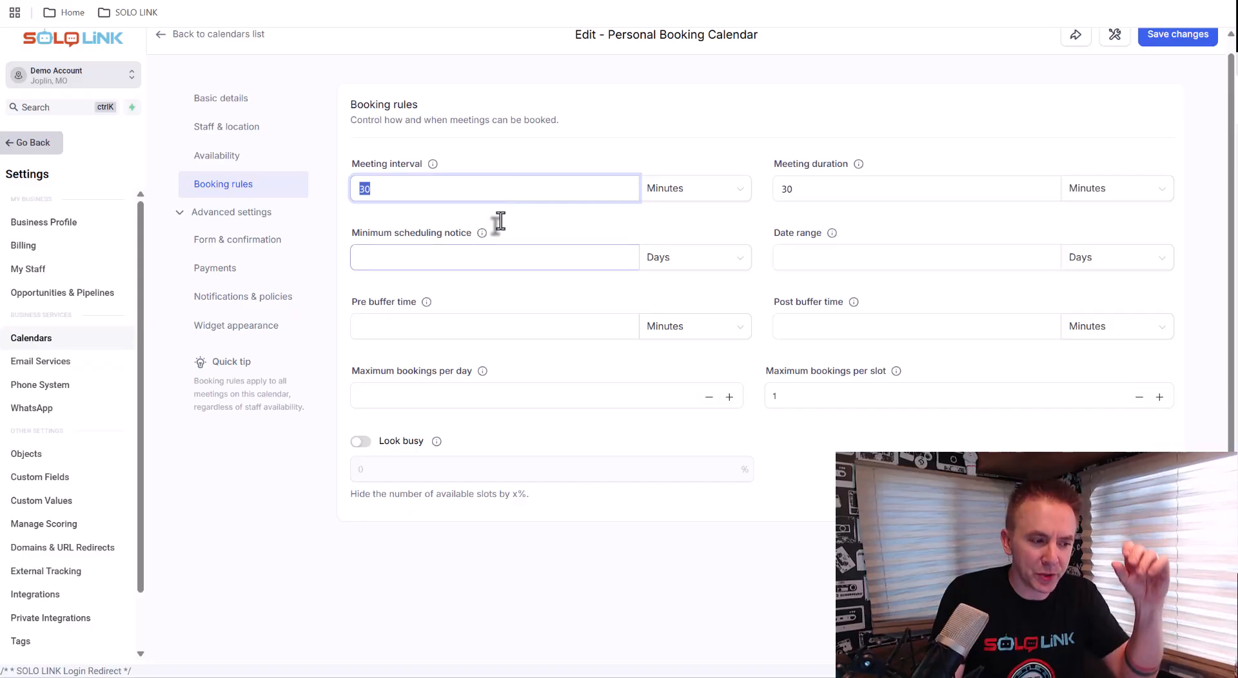
Set the minimum scheduling notice to 1 day
left_click(501, 261)
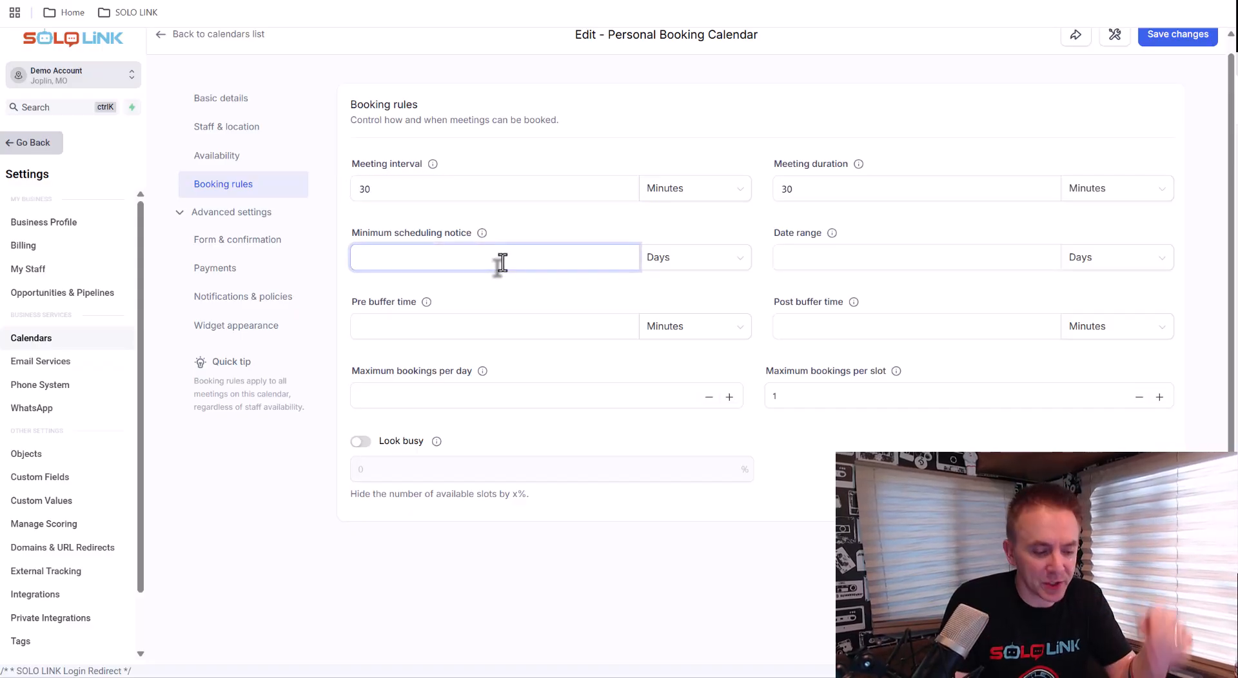
type("2")
left_click(609, 298)
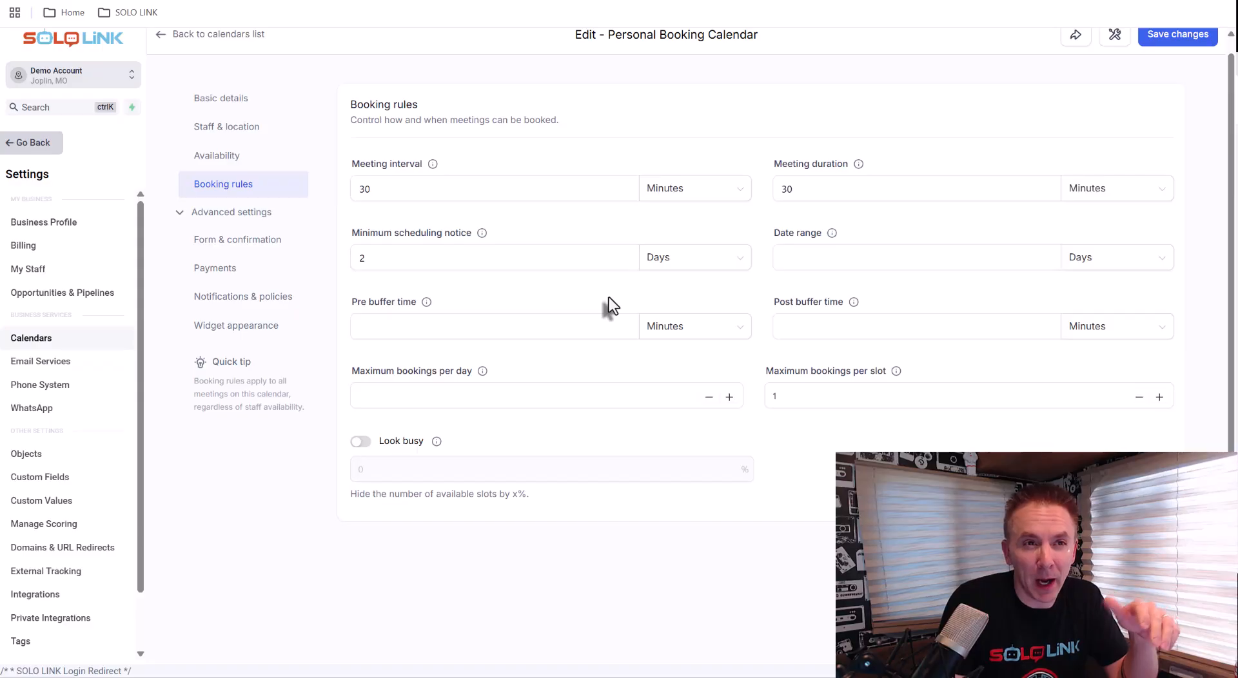
left_click(395, 256)
key("BackSpace")
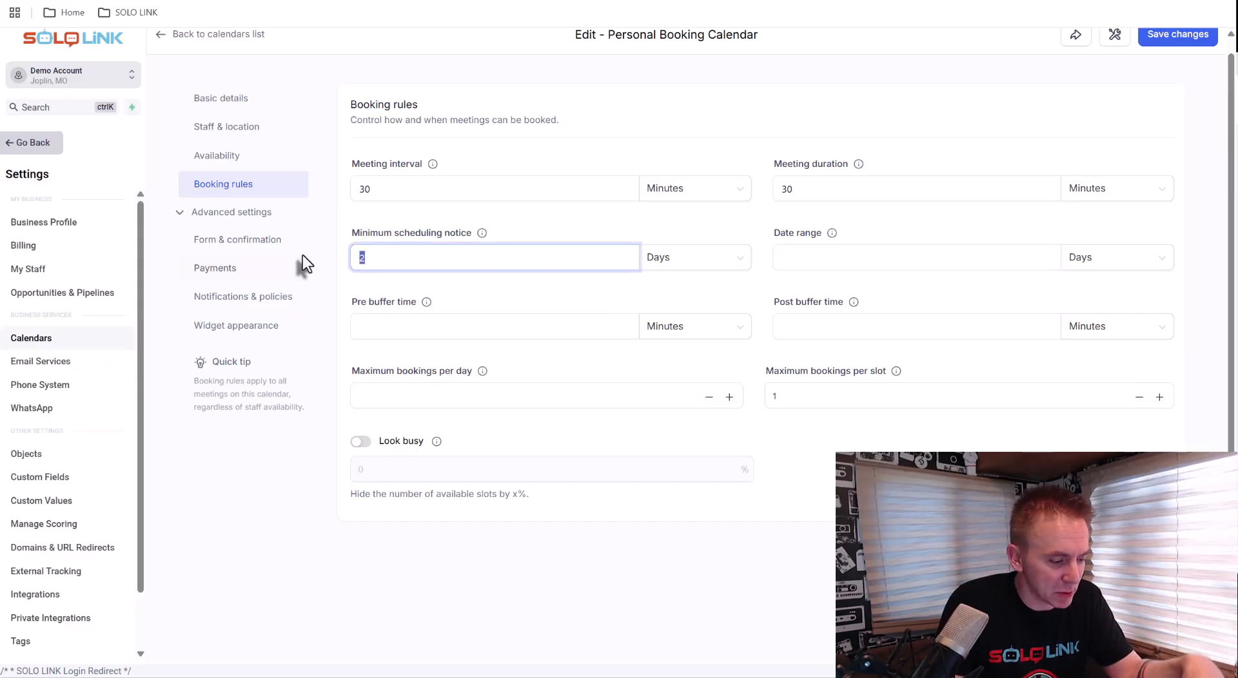
type("1")
left_click(410, 284)
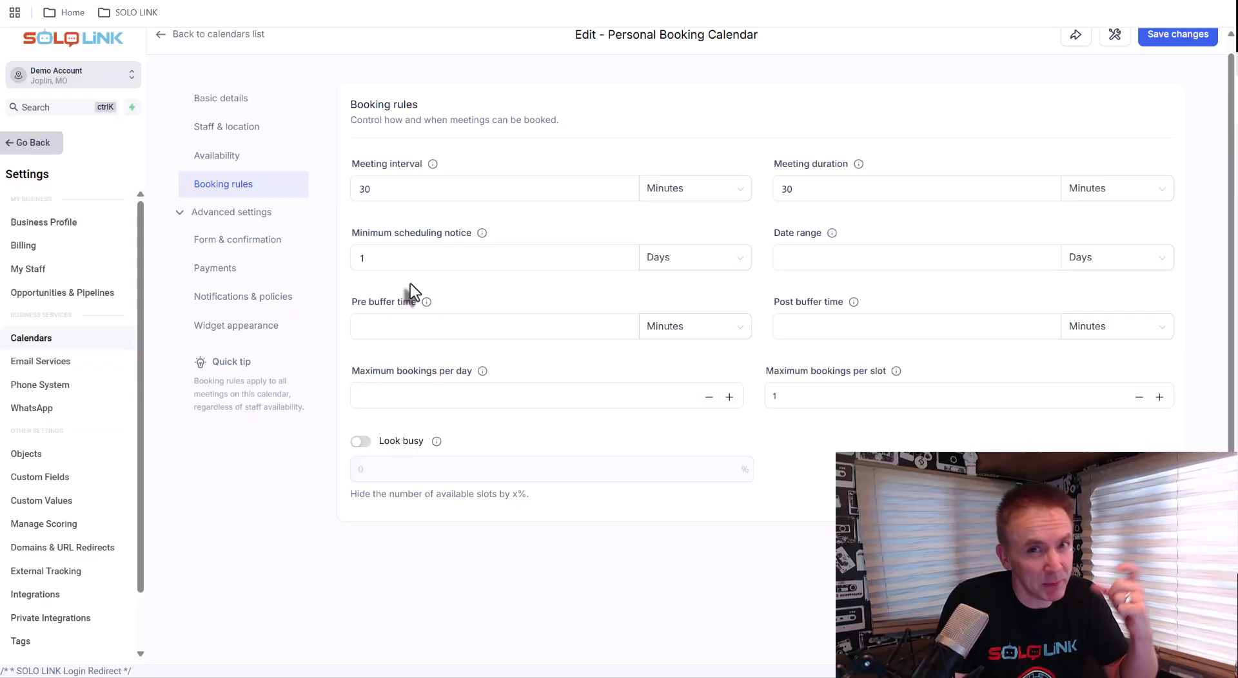
Set the booking date range to 3 weeks
left_click(367, 262)
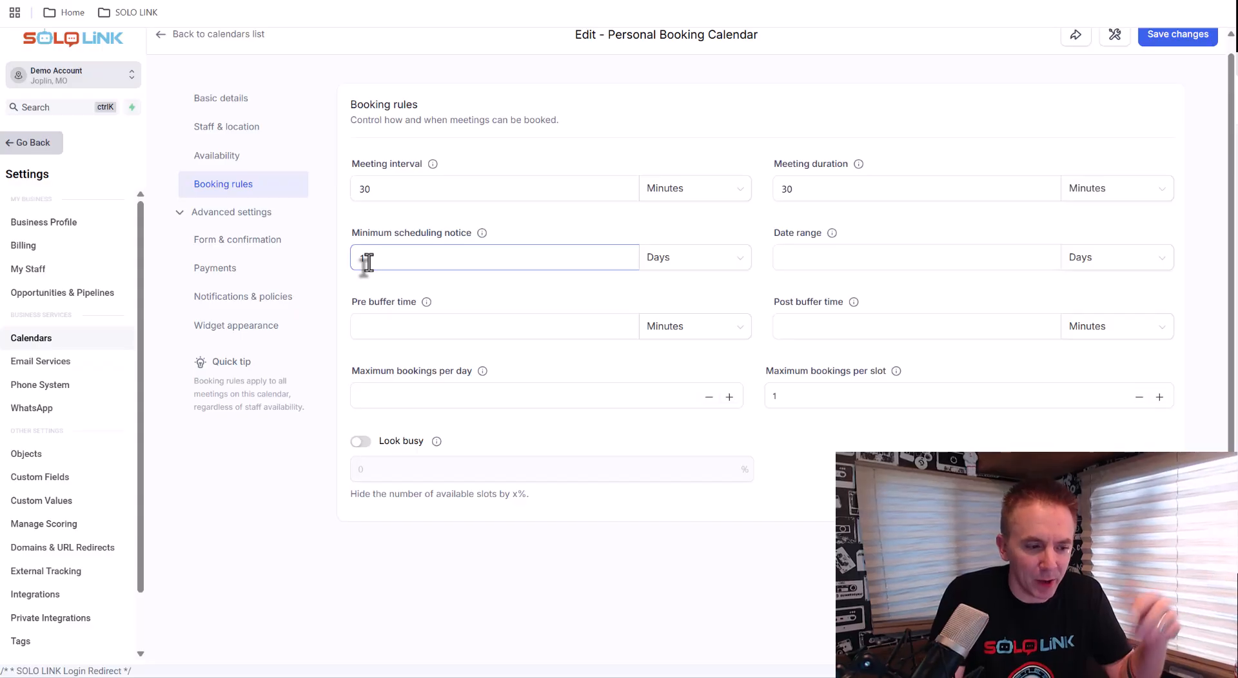
key("Tab")
left_click(837, 257)
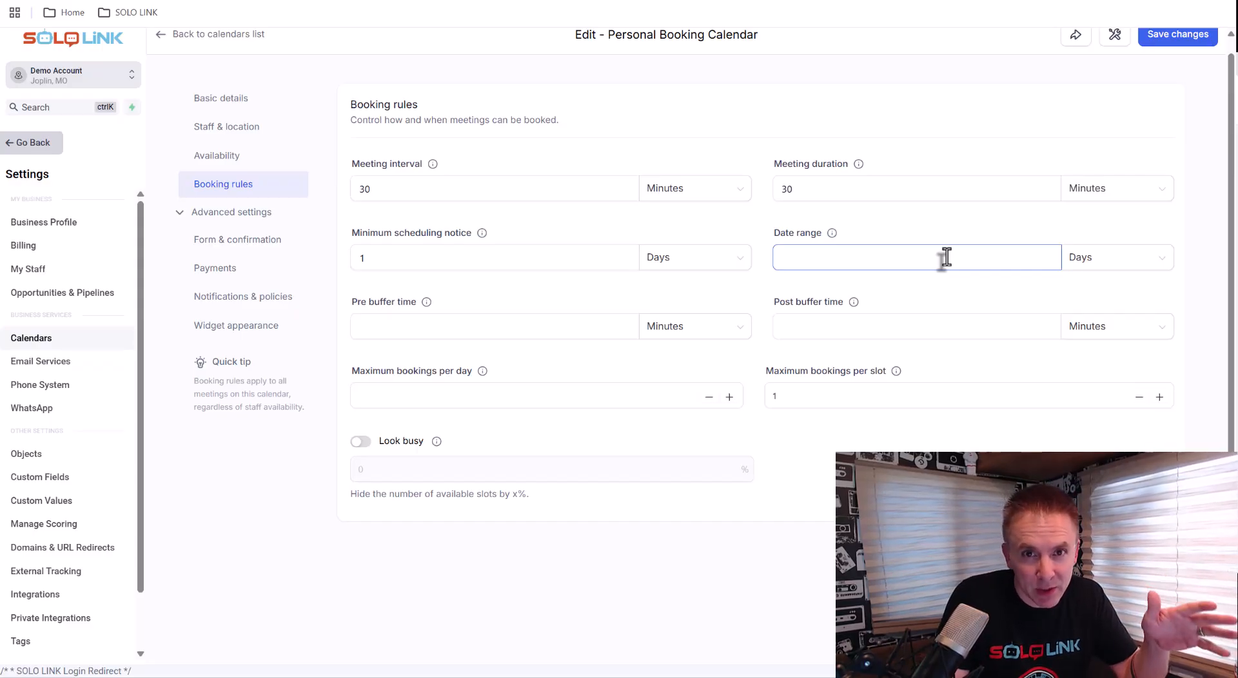
left_click(1071, 267)
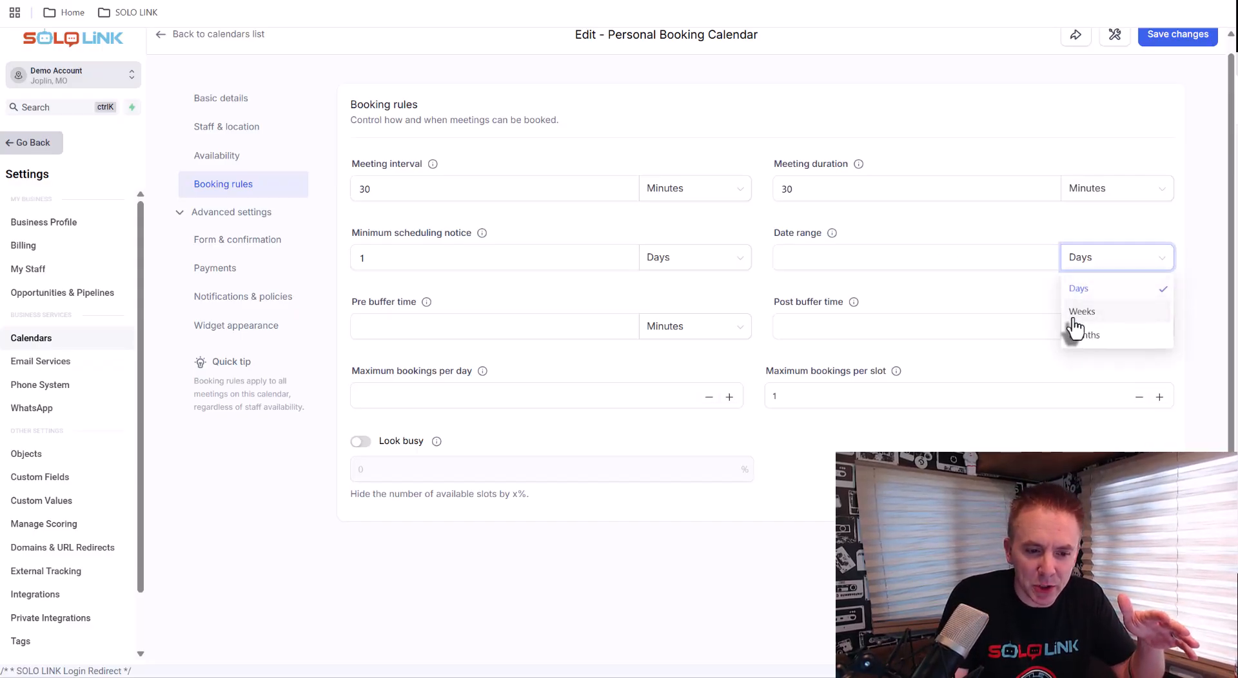
left_click(1075, 310)
left_click(857, 261)
type("3")
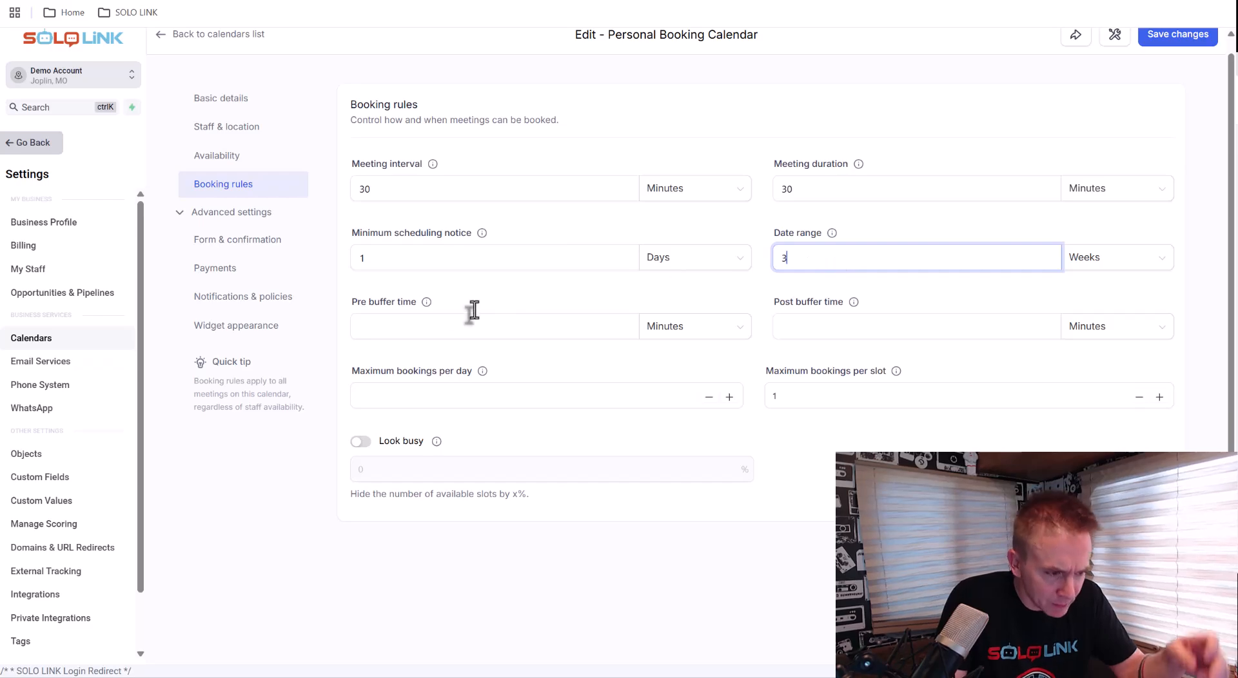
Set both the pre buffer time and the post buffer time to 15 minutes
left_click(396, 326)
left_click(869, 331)
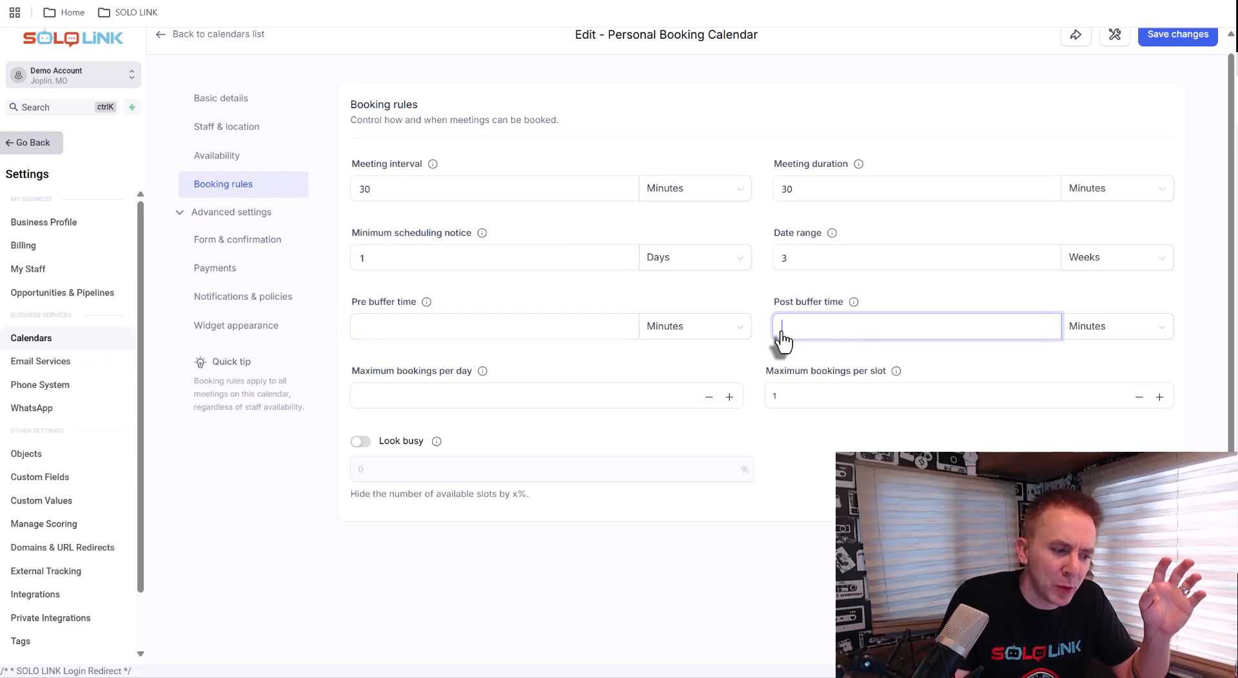
left_click(535, 331)
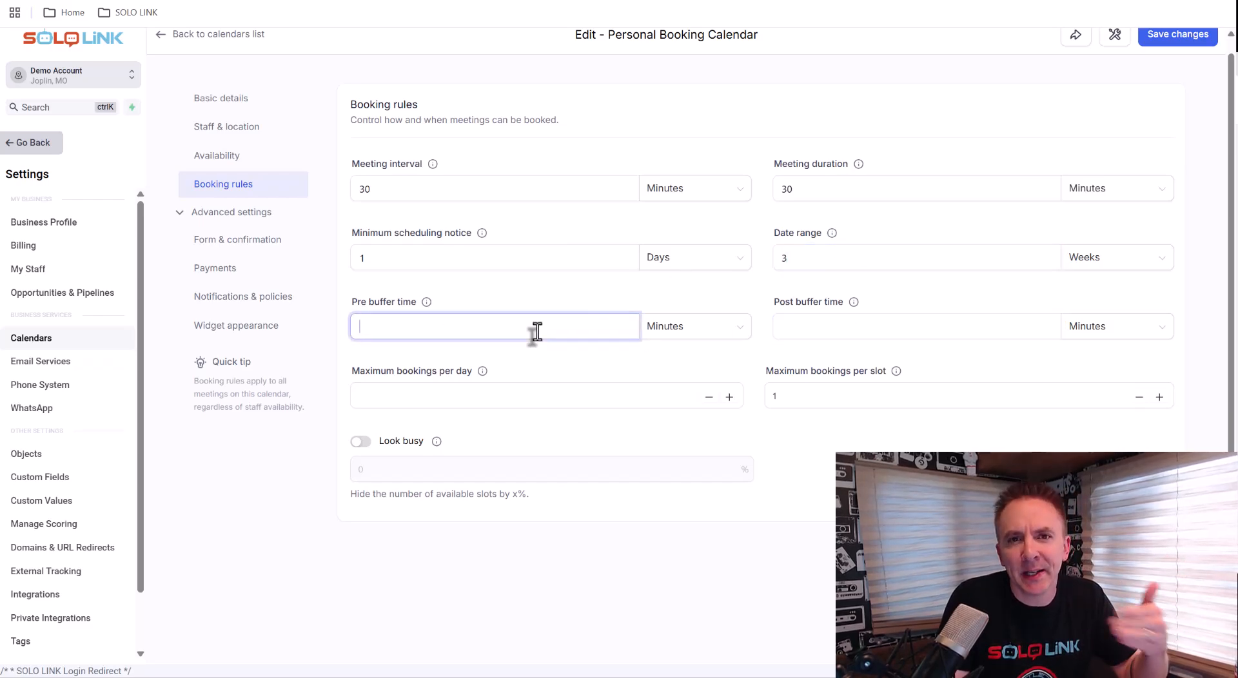
left_click(811, 325)
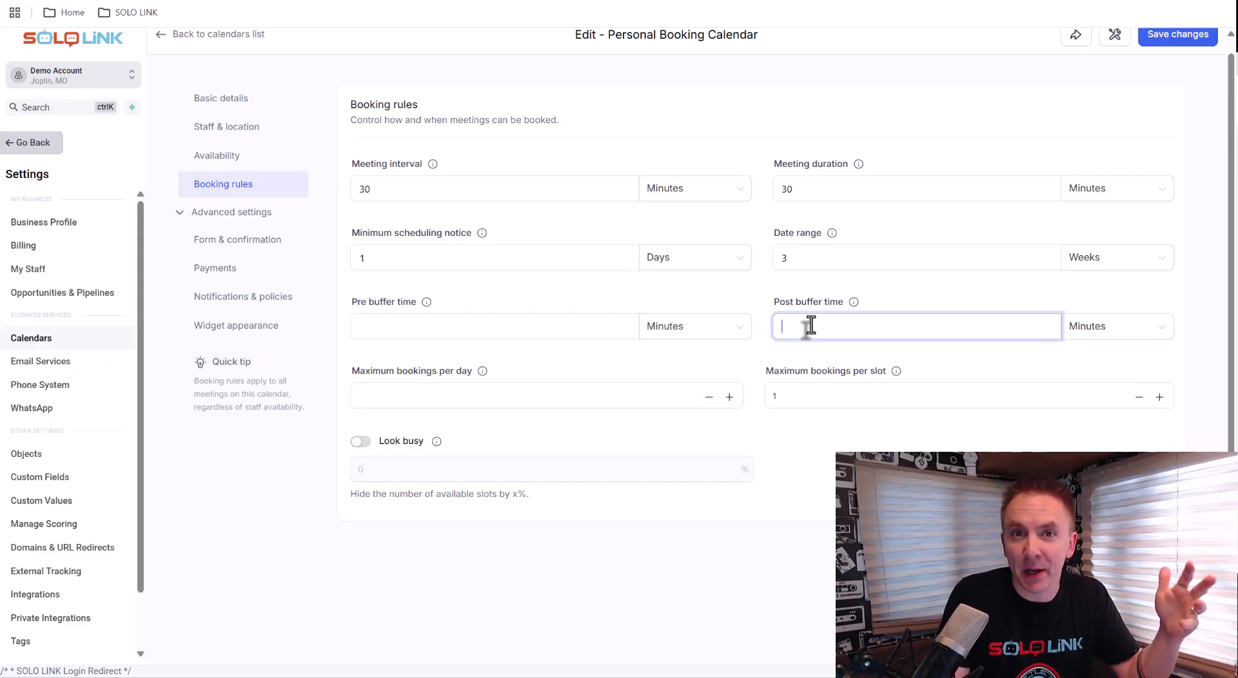
left_click(497, 325)
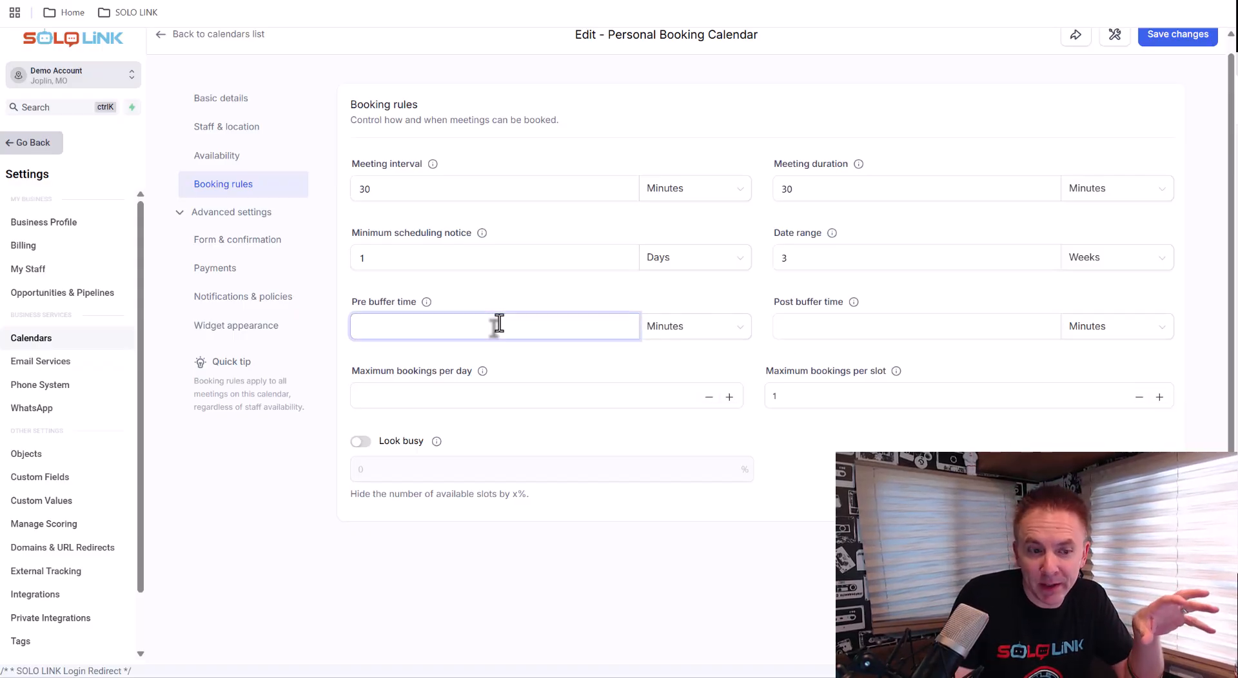
left_click(849, 331)
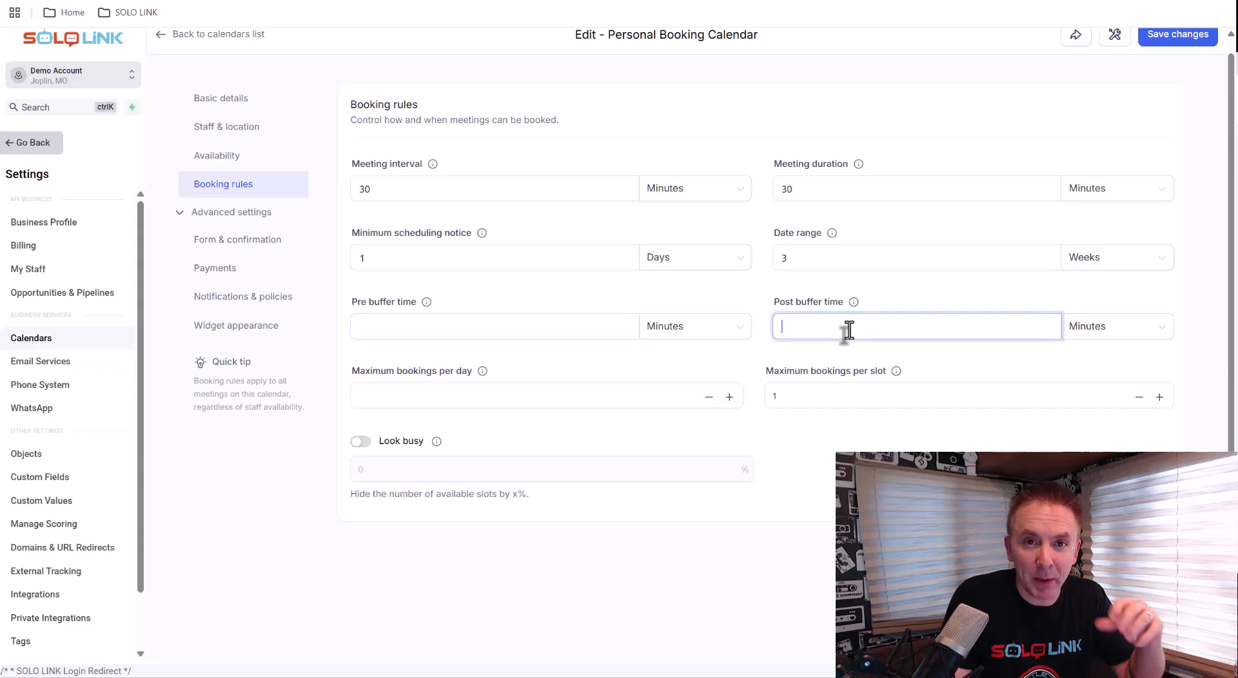
left_click(541, 328)
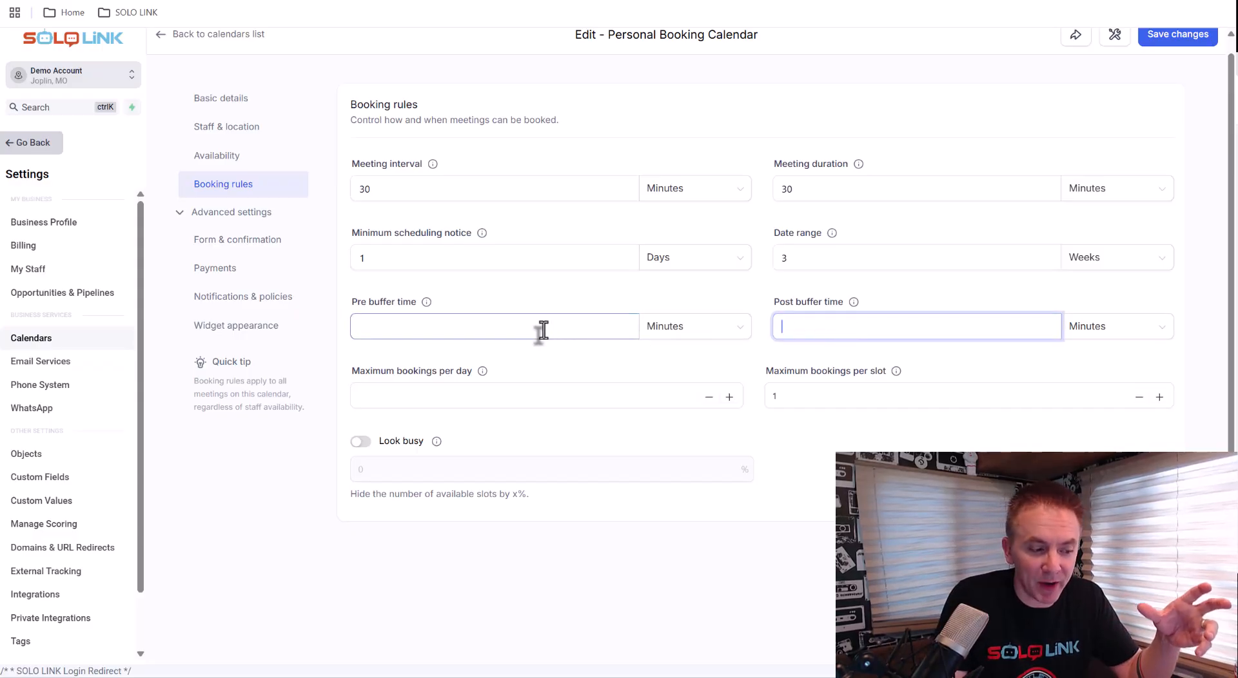
type("15")
left_click(815, 329)
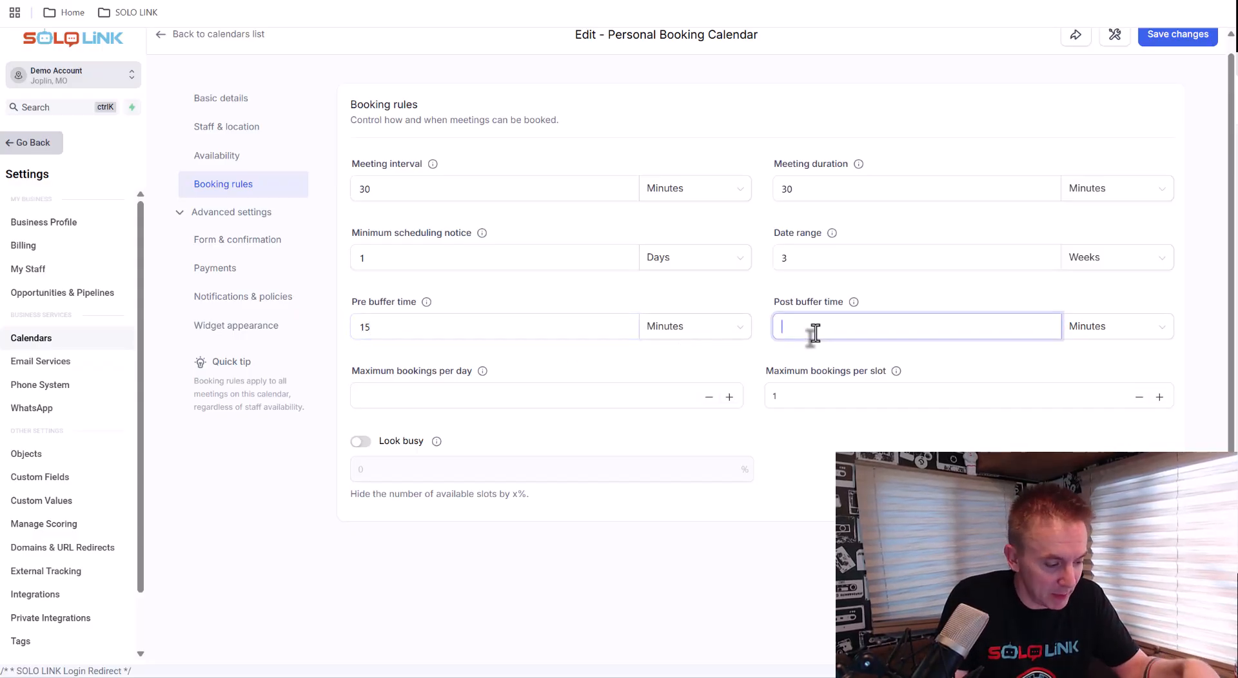
type("15")
left_click(736, 362)
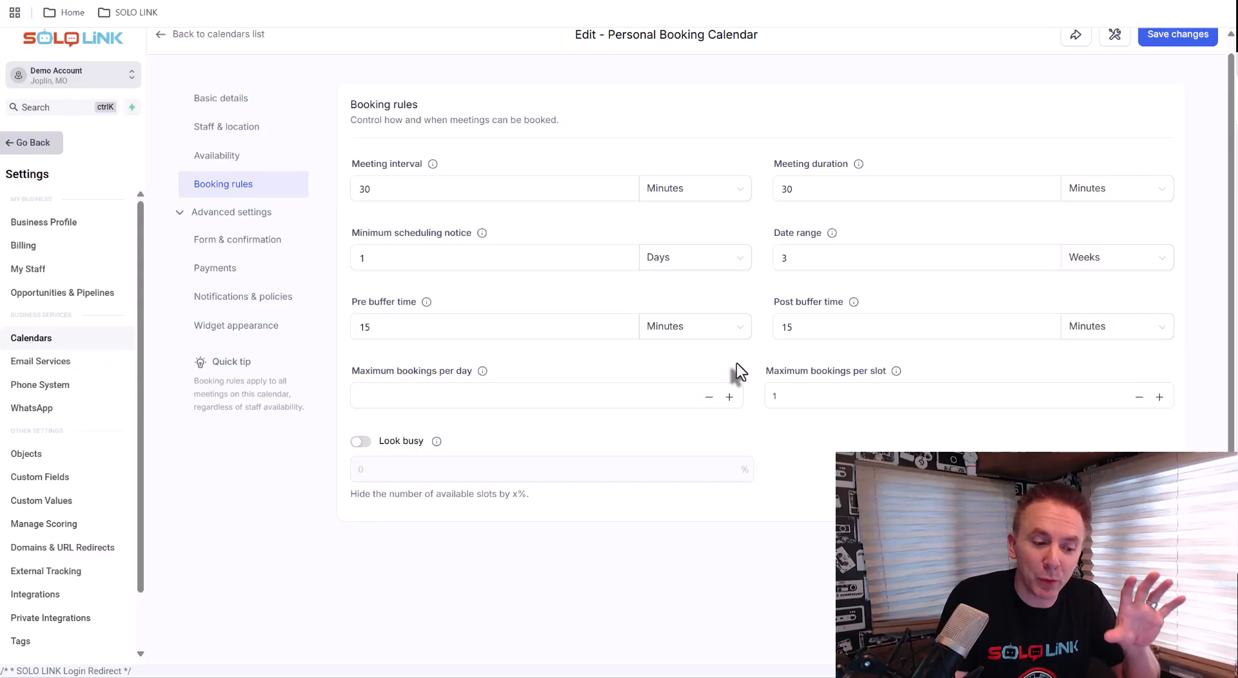
key("shift+Tab")
key("shift+Tab")
key("shift+Tab")
key("shift+Tab")
key("shift+Tab")
key("shift+Tab")
key("shift+Tab")
key("shift+Tab")
key("shift+Tab")
key("shift+Tab")
key("shift+Tab")
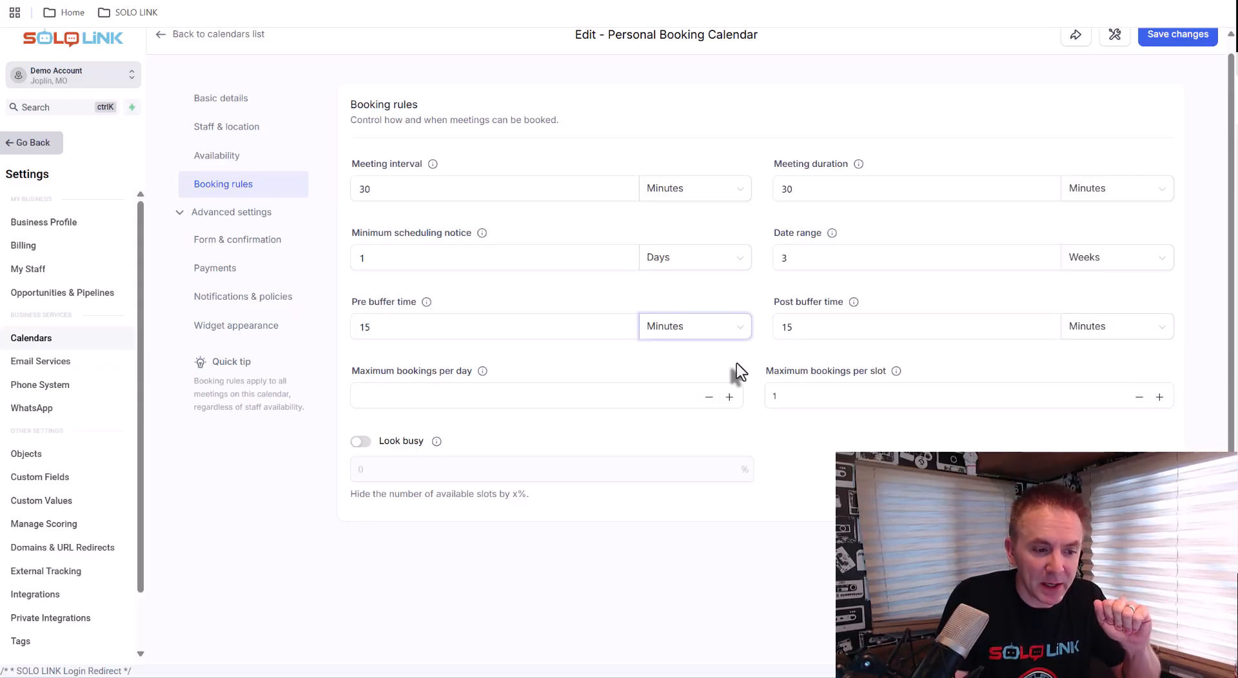
left_click(815, 192)
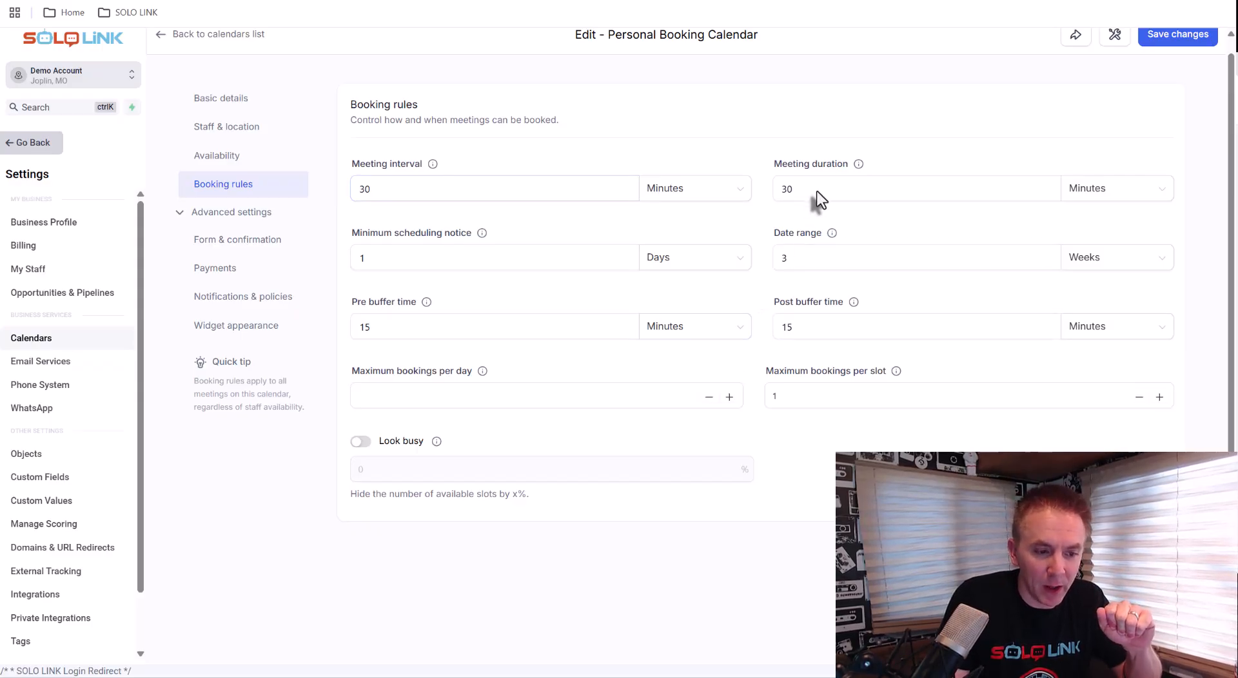
key("Tab")
key("Tab")
key("Tab")
key("Tab")
key("Tab")
key("Tab")
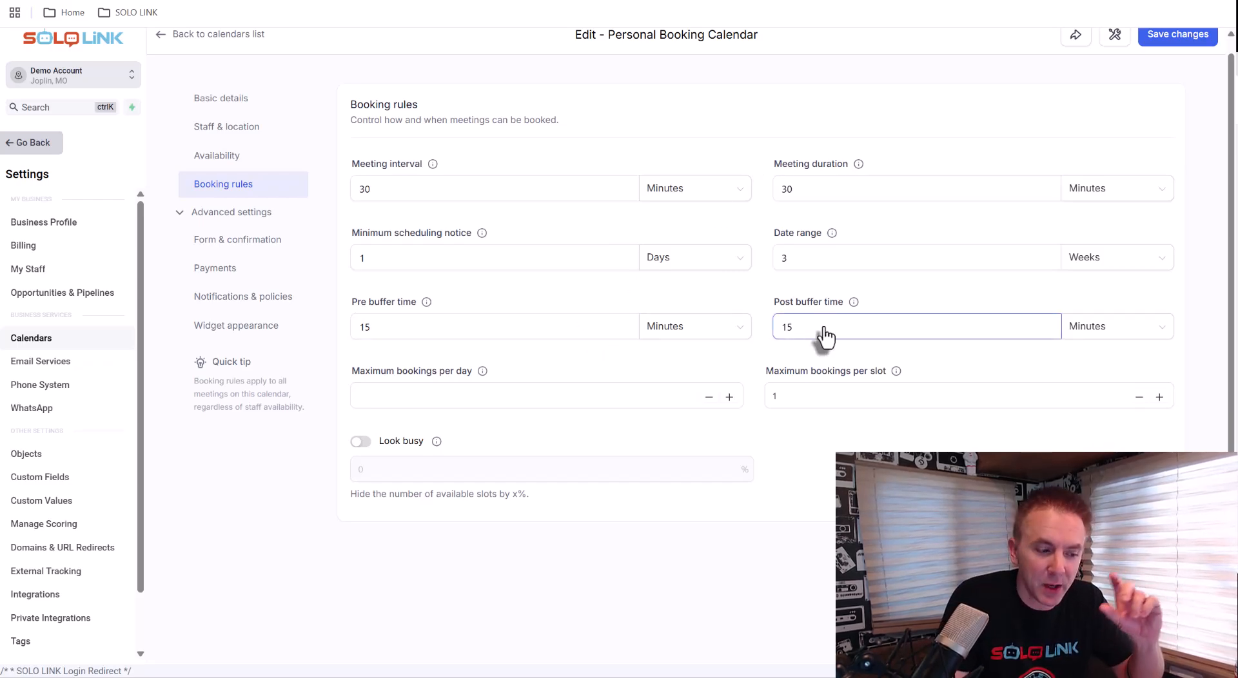
Set the maximum bookings per day to 2
left_click(418, 392)
type("2")
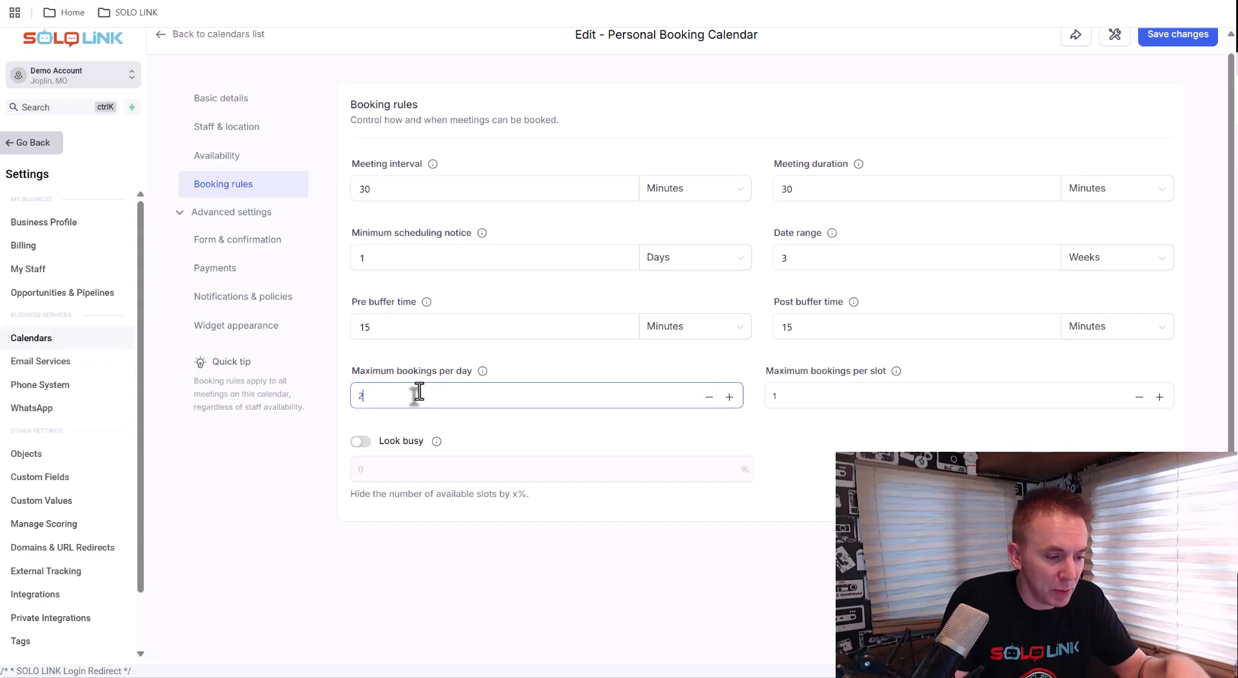
left_click(485, 345)
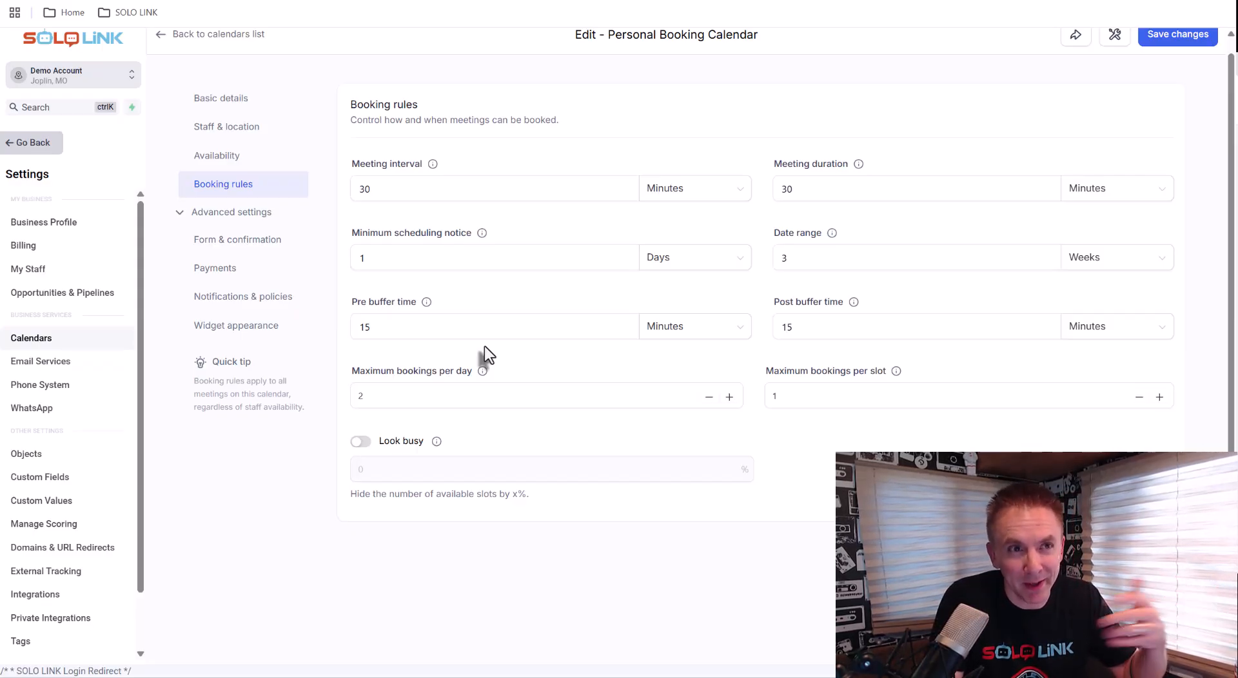
left_click(424, 396)
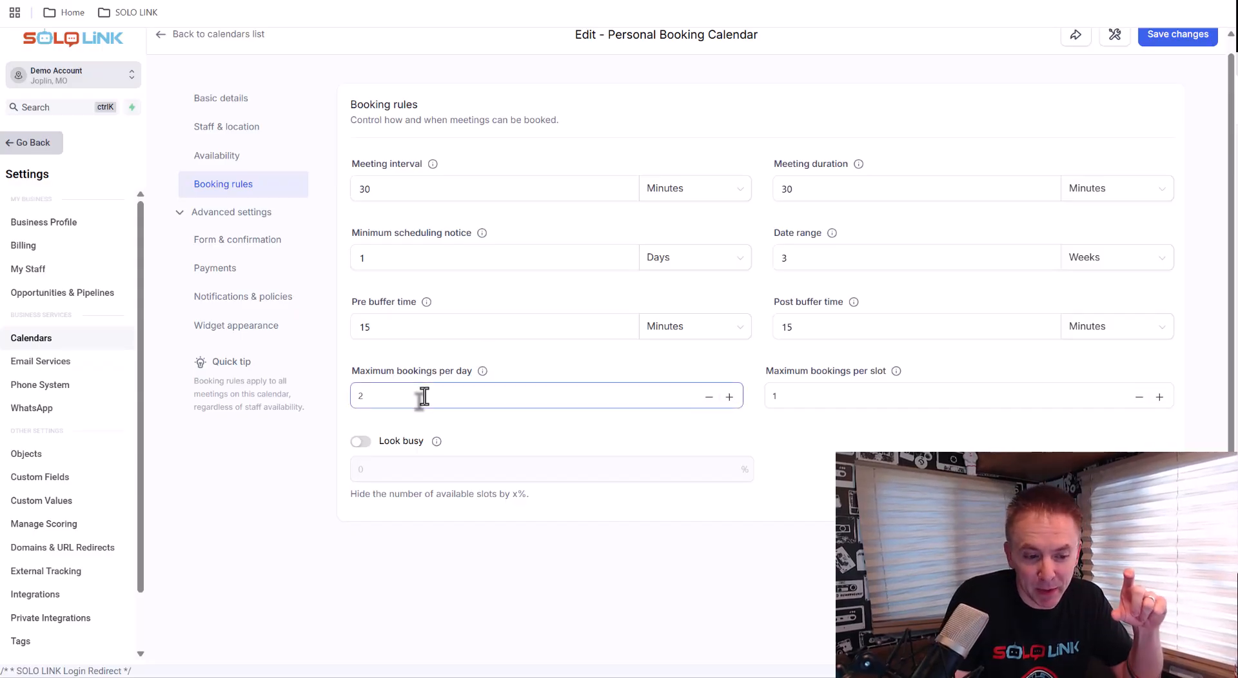
left_click(779, 397)
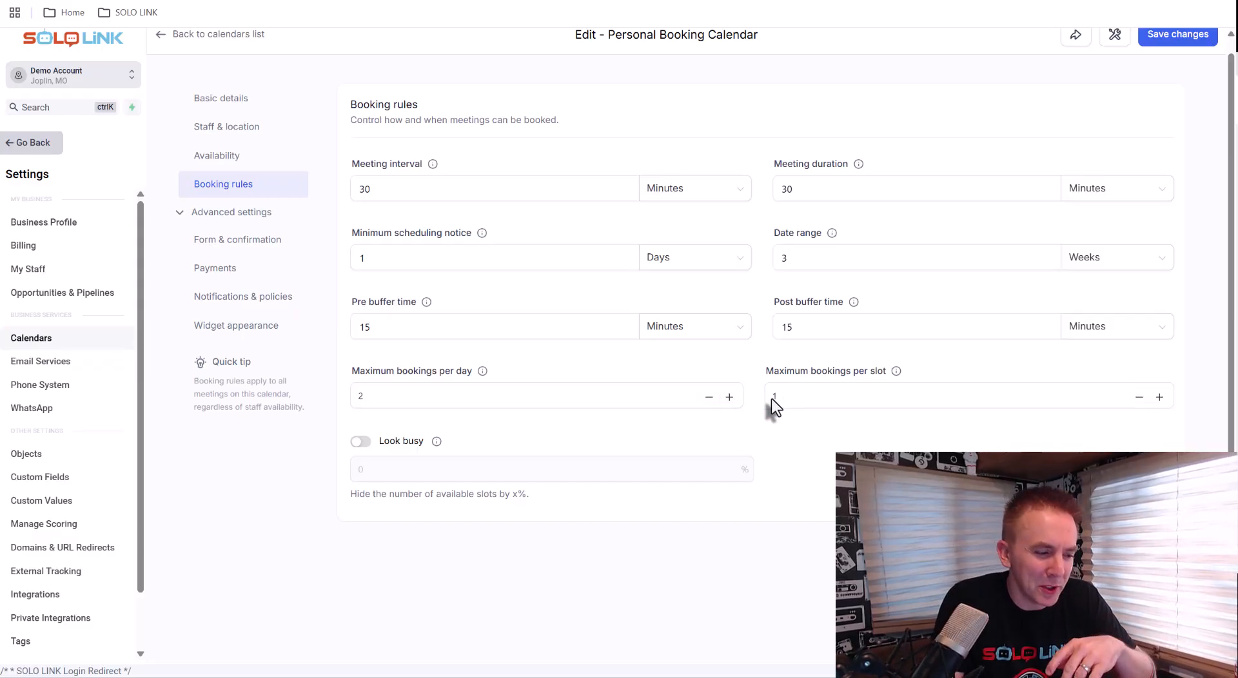
Enable Look busy and hide 50% of the available slots
left_click(360, 442)
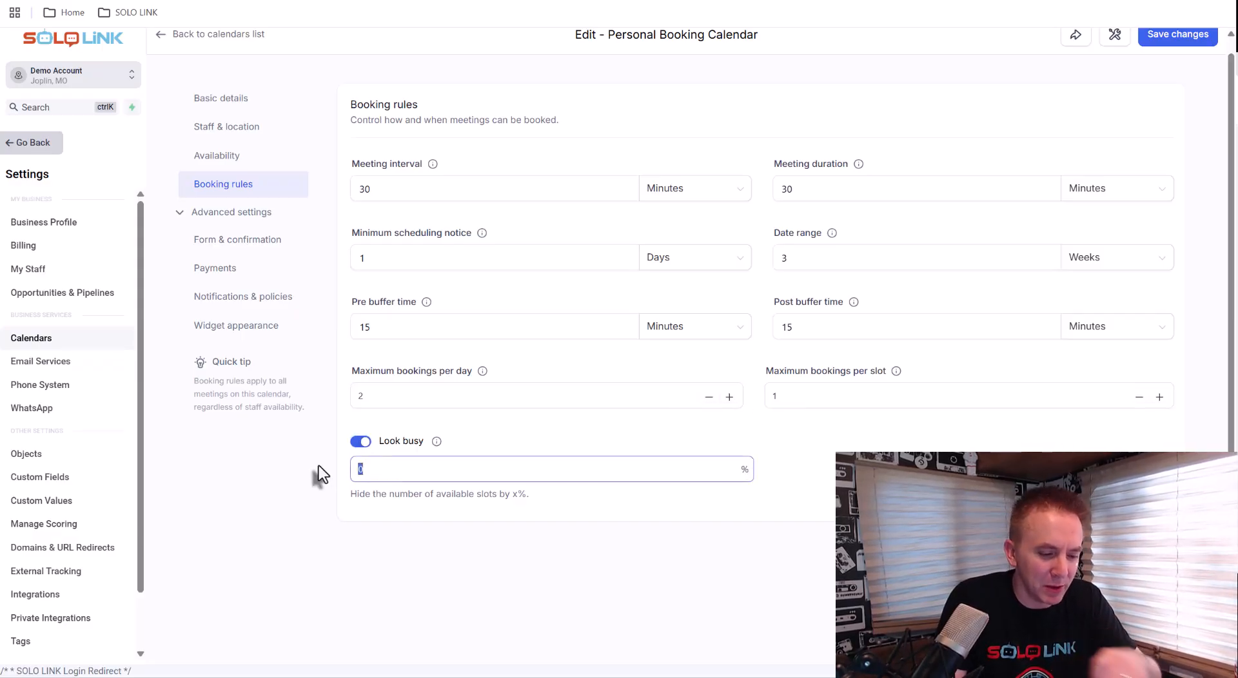
type("50")
left_click(828, 465)
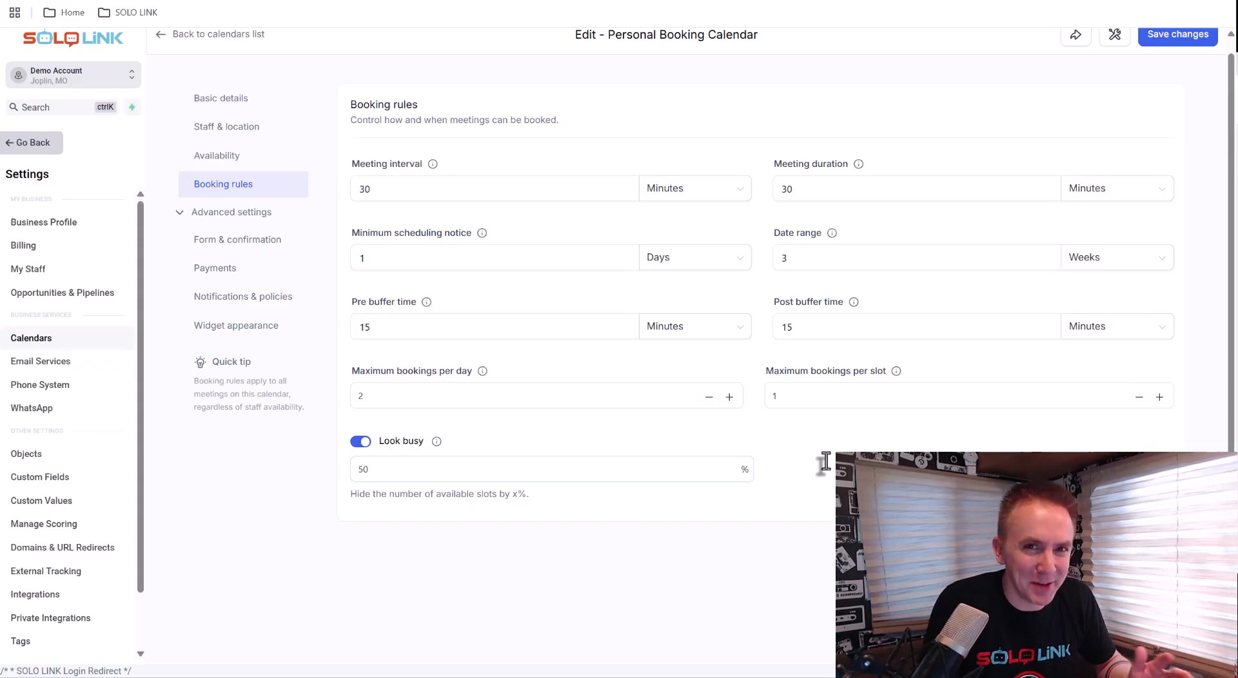
Open the form and confirmation settings and examine the Add guests options
left_click(222, 245)
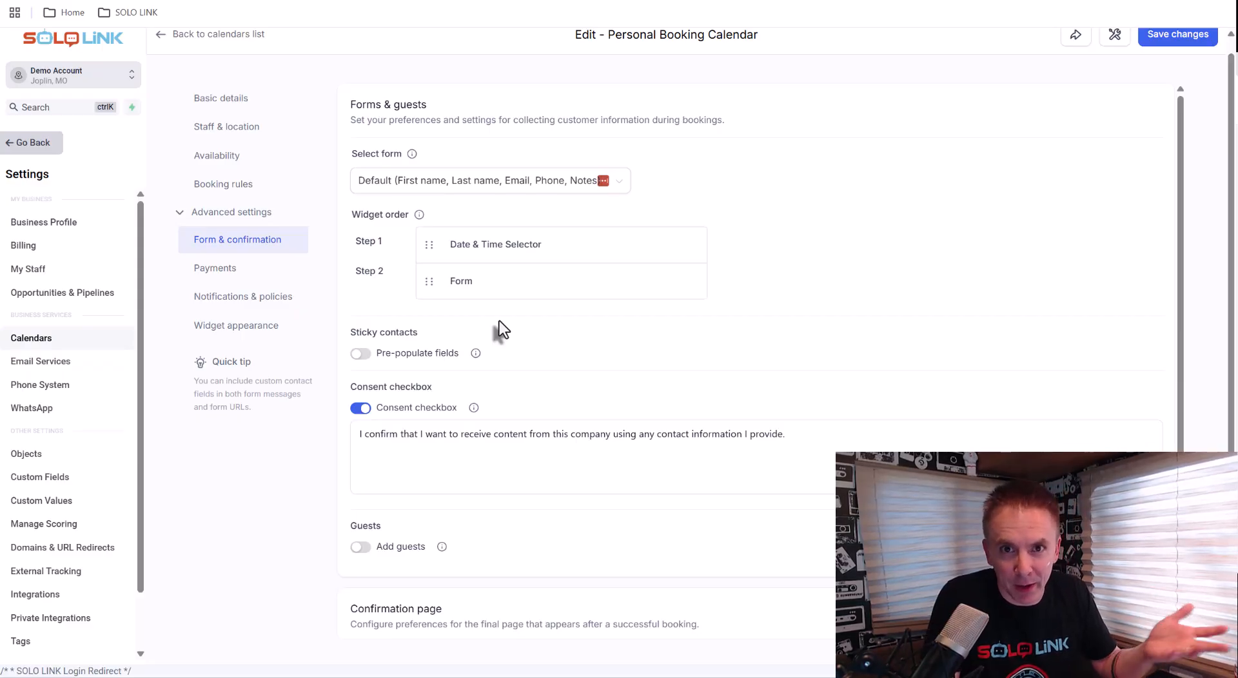
scroll(499, 320, "down", 2)
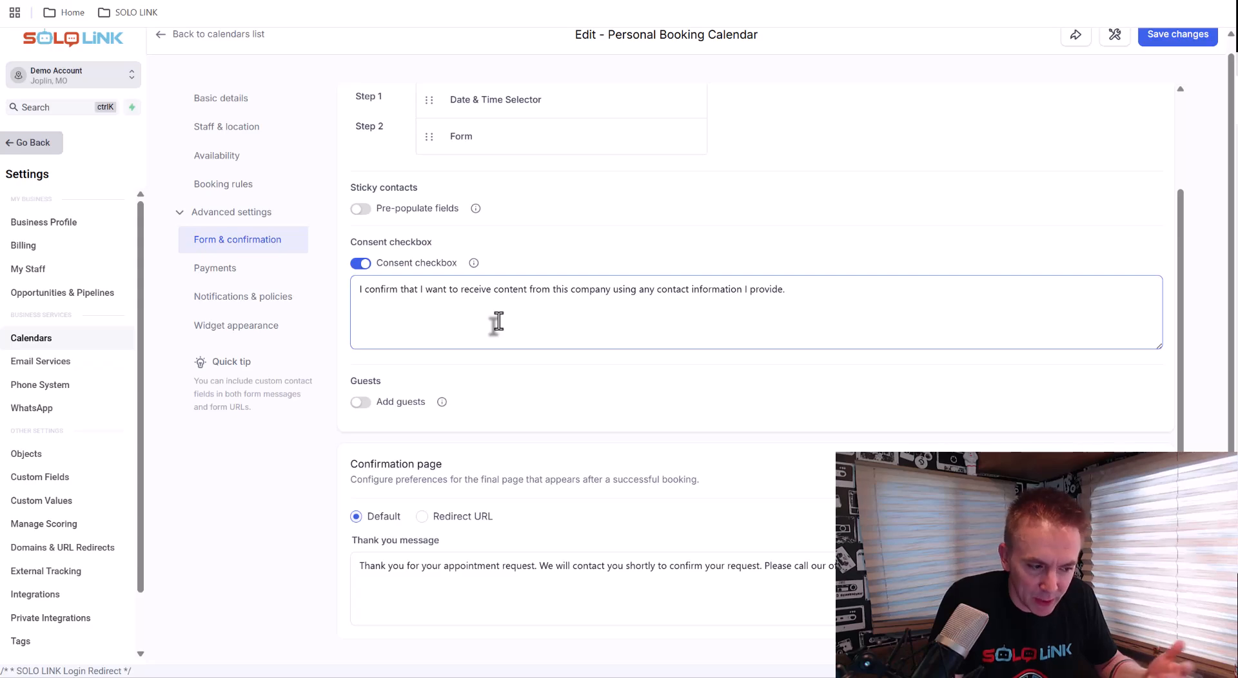
scroll(497, 320, "down", 2)
left_click(359, 284)
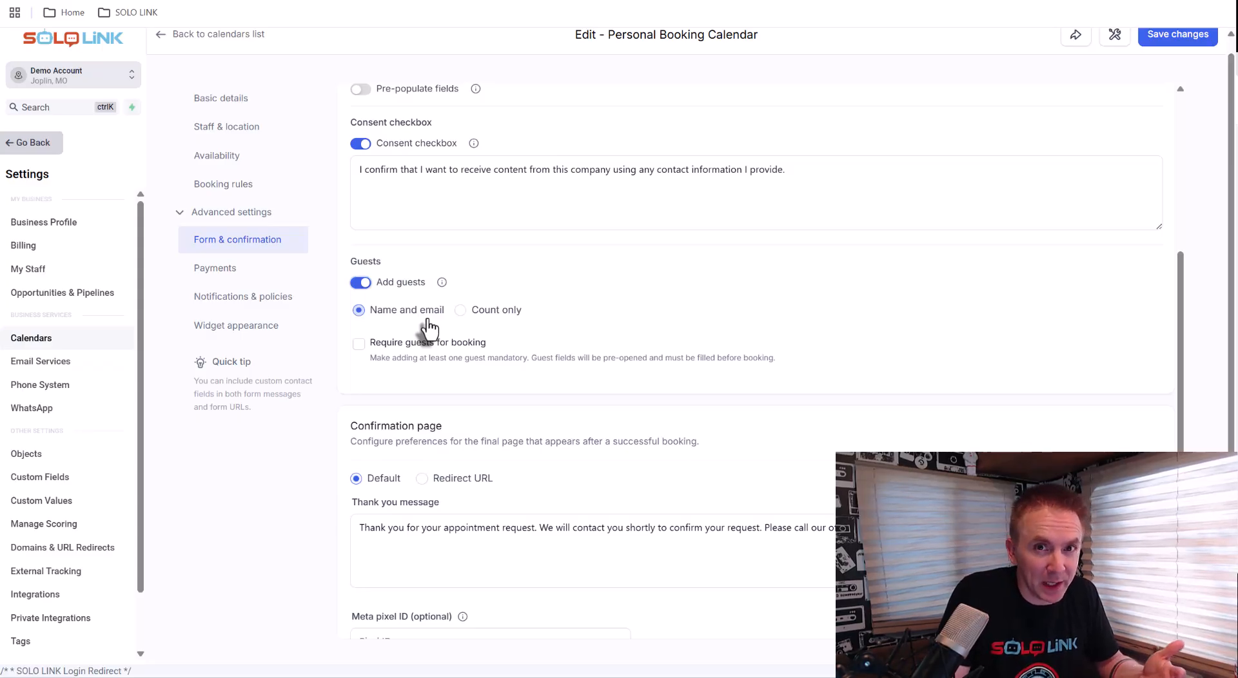
left_click(361, 285)
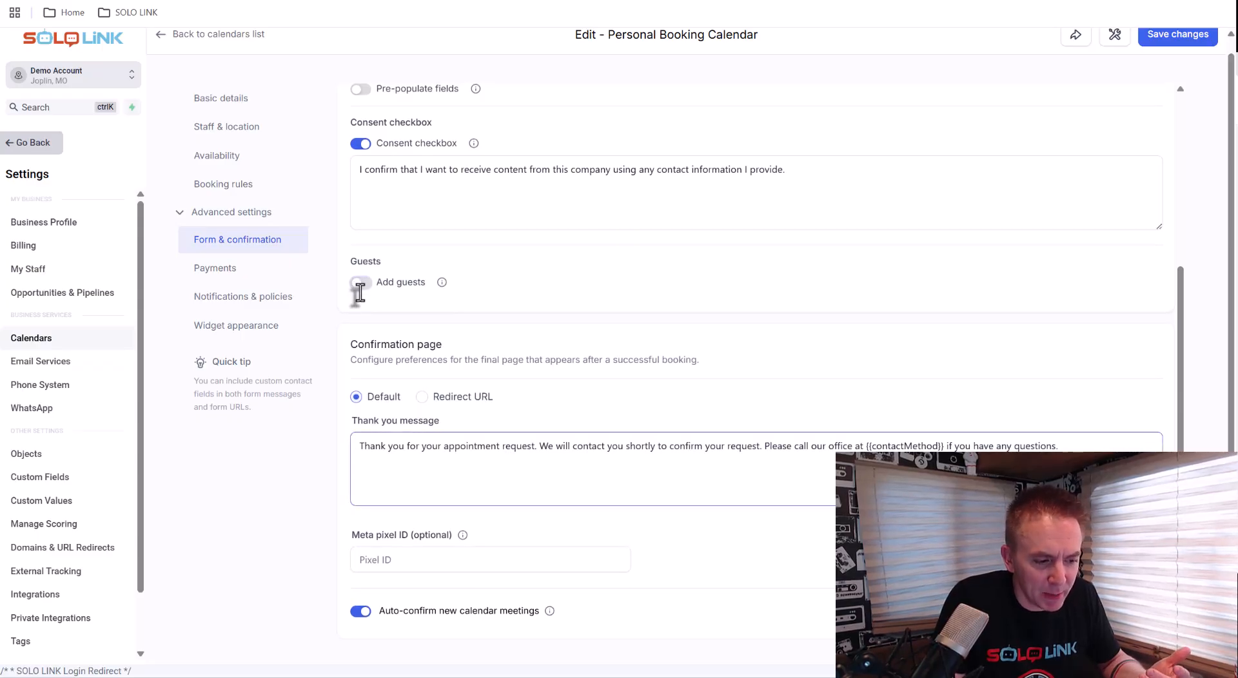
Examine the confirmation page's thank-you message and the form settings above it
left_click_drag(360, 451, 594, 451)
left_click(502, 450)
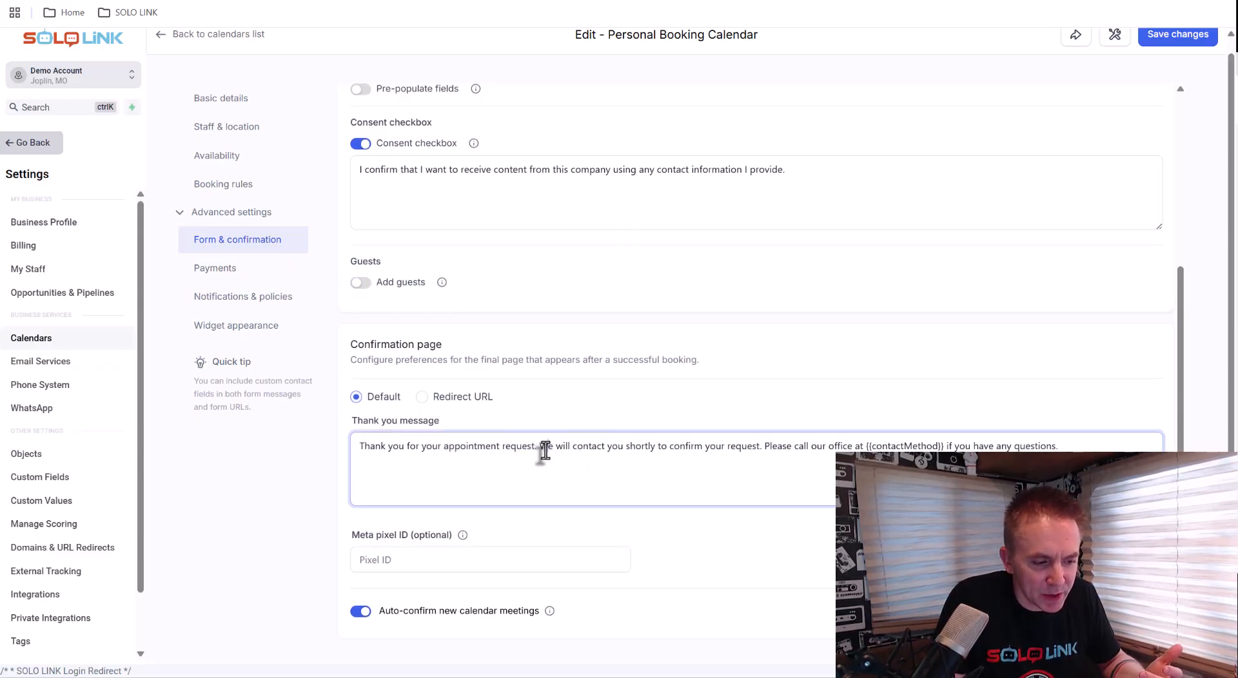
scroll(456, 453, "up", 4)
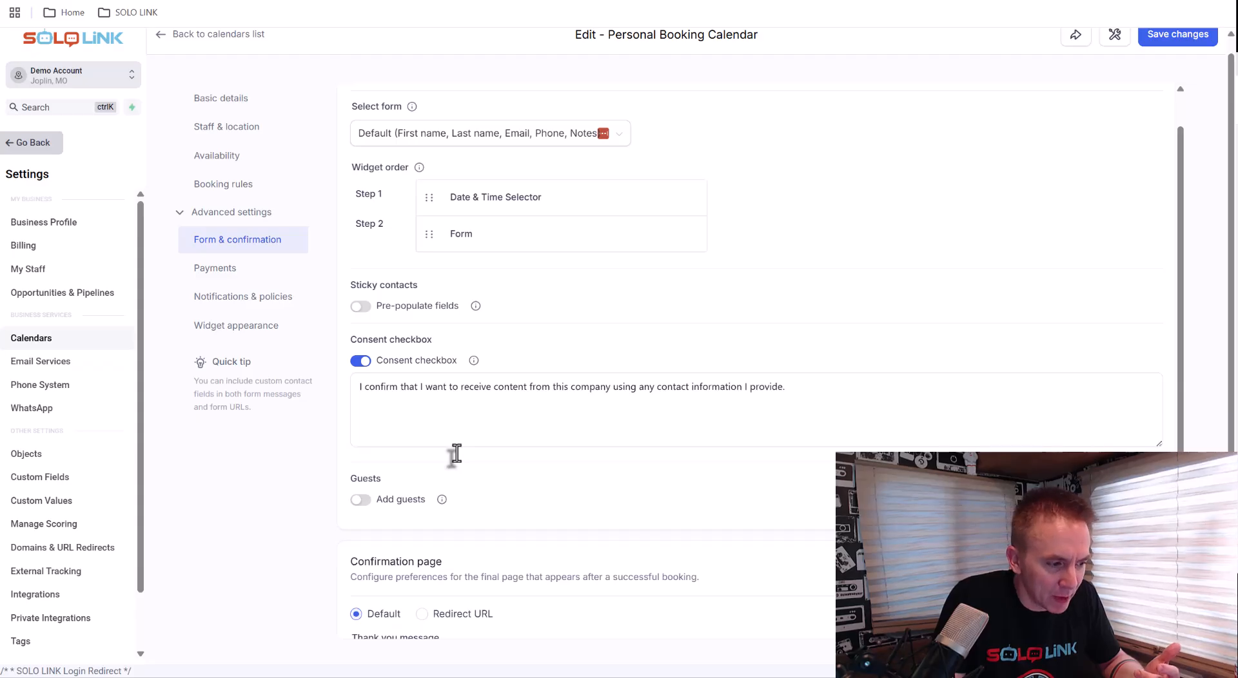
Review the confirmation page's thank-you message wording and the auto-confirm setting below it
scroll(458, 459, "down", 4)
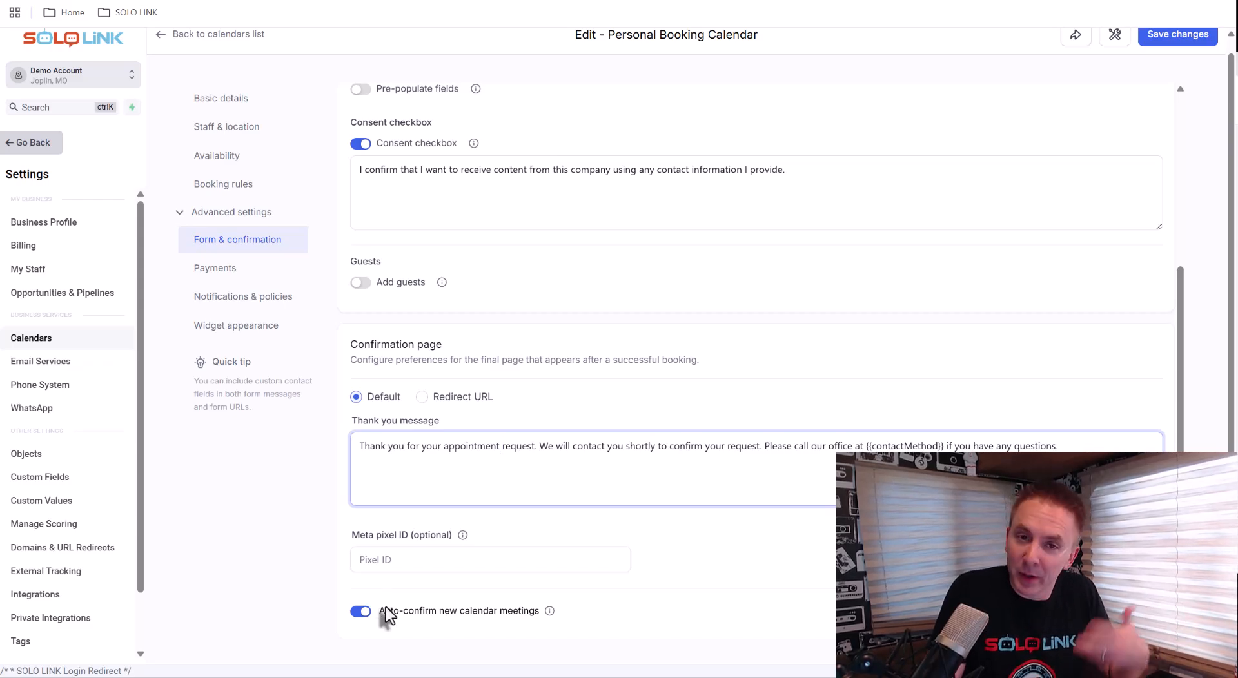
left_click_drag(369, 447, 641, 465)
left_click_drag(501, 447, 538, 451)
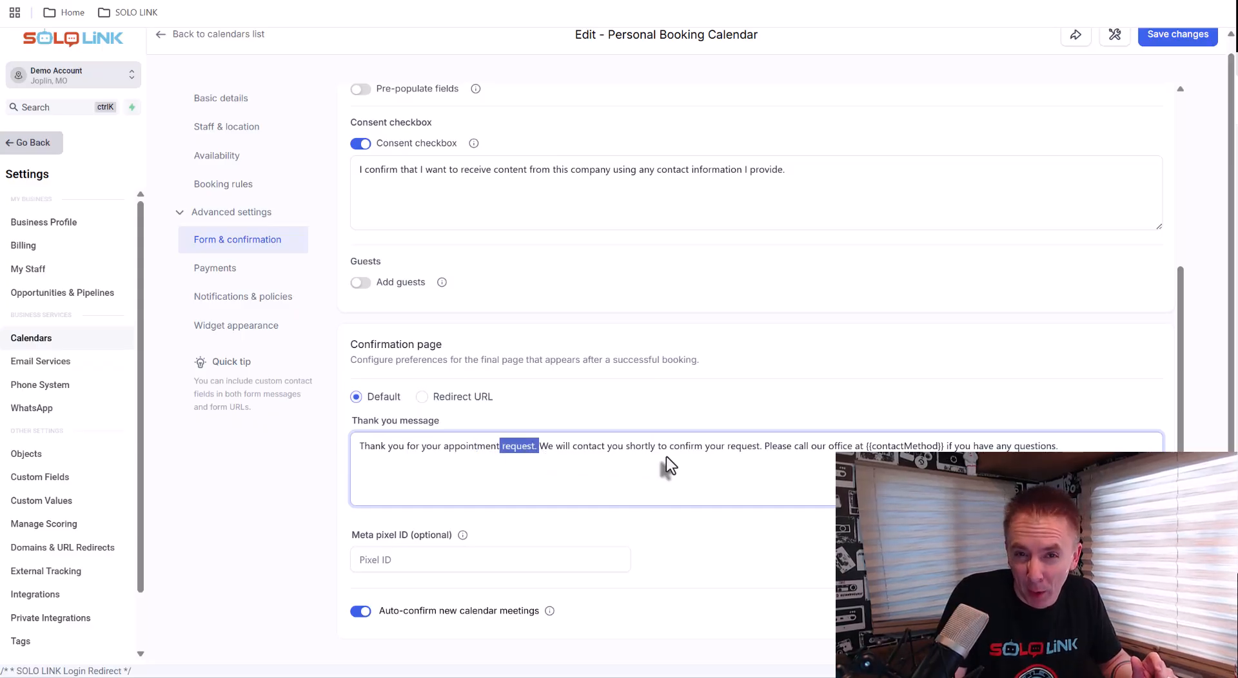
left_click(723, 452)
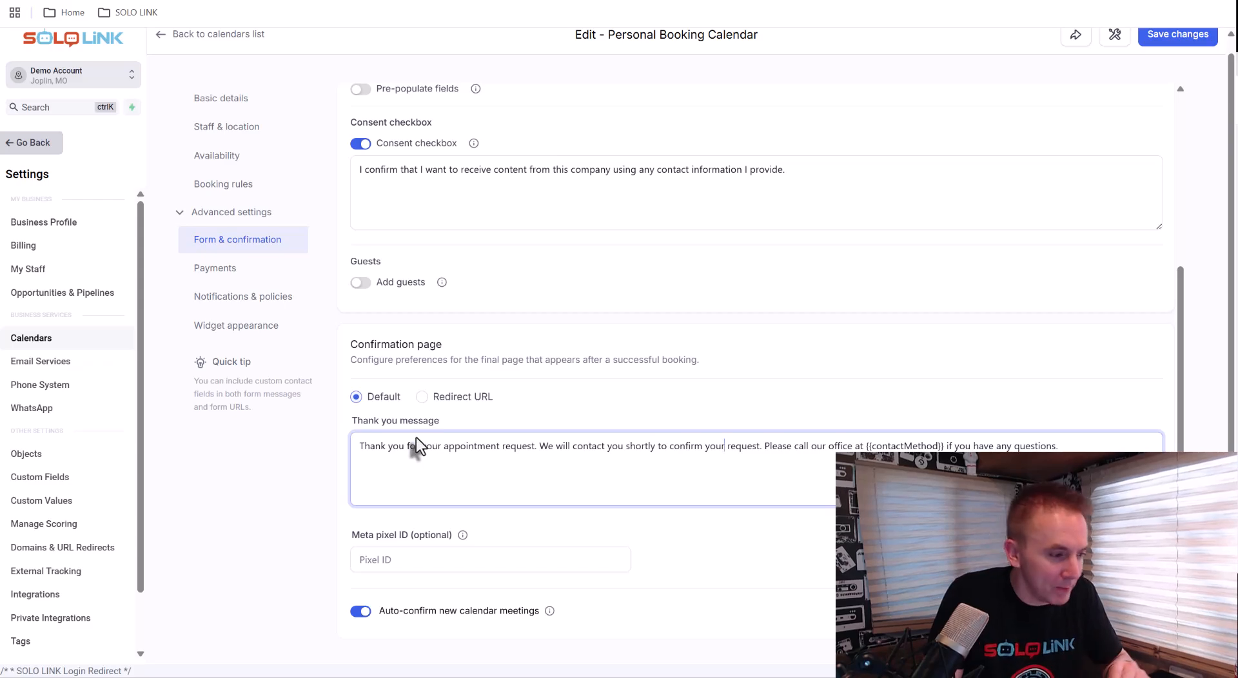
Open the Payments settings and view the public booking page in the other browser tab
left_click(221, 281)
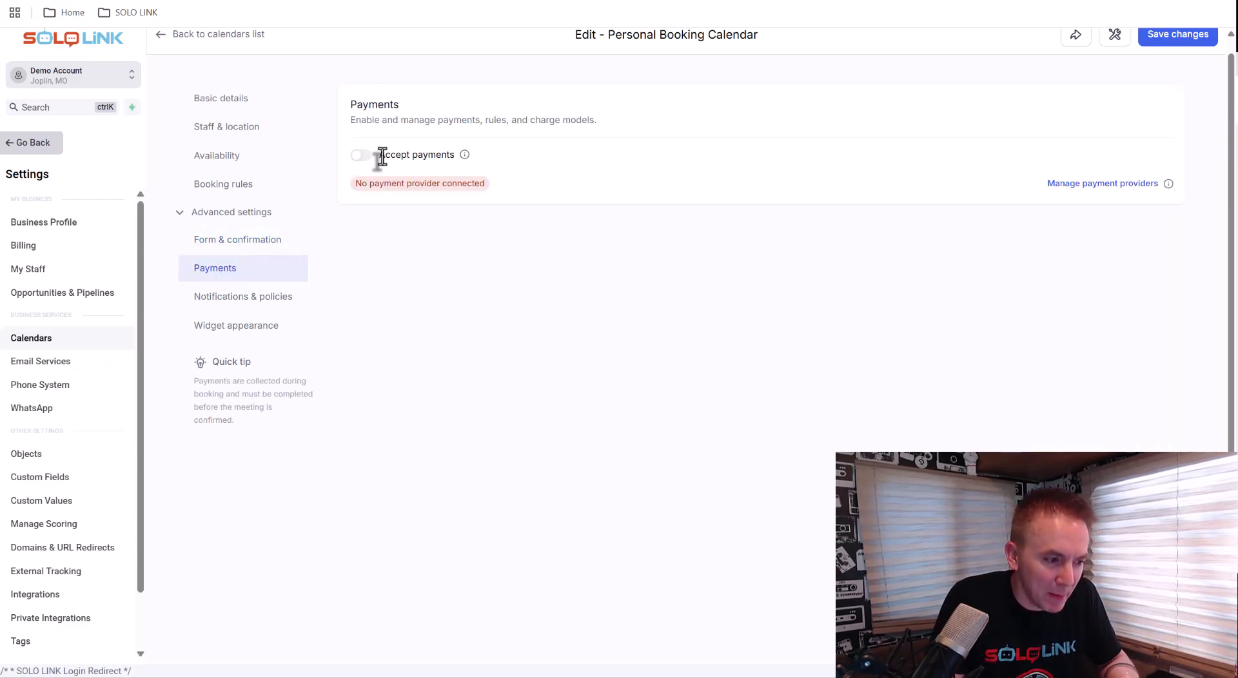
key("ctrl+Tab")
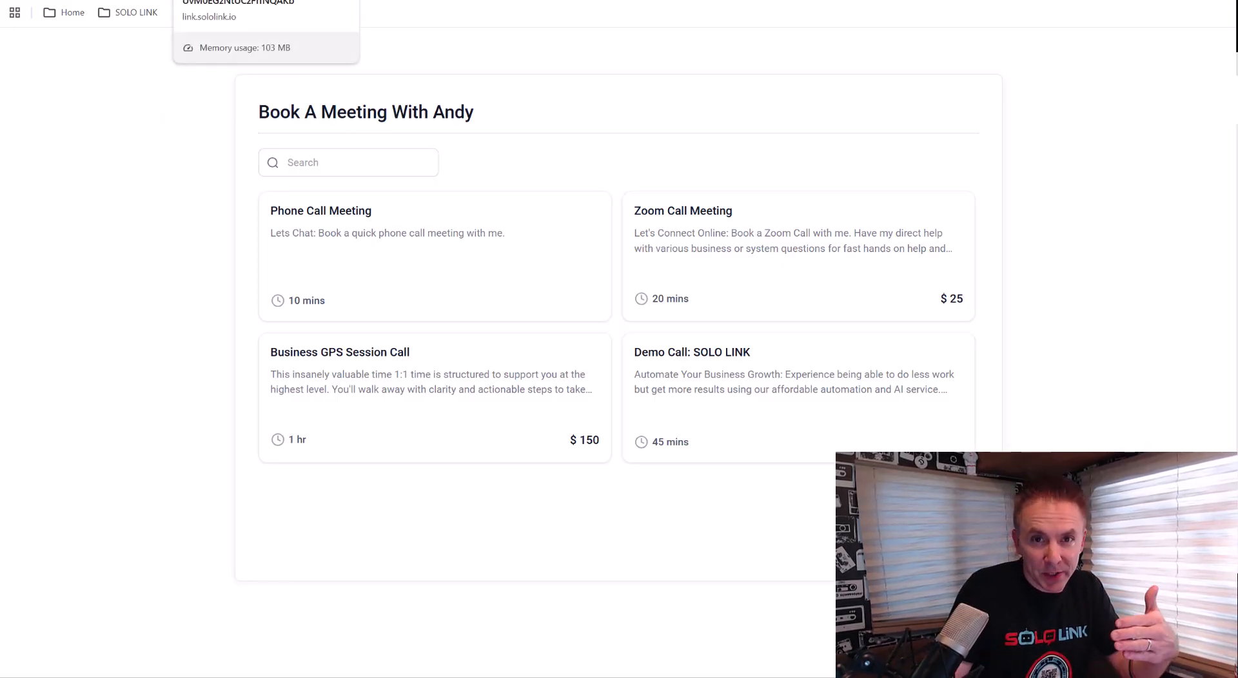
left_click(143, 2)
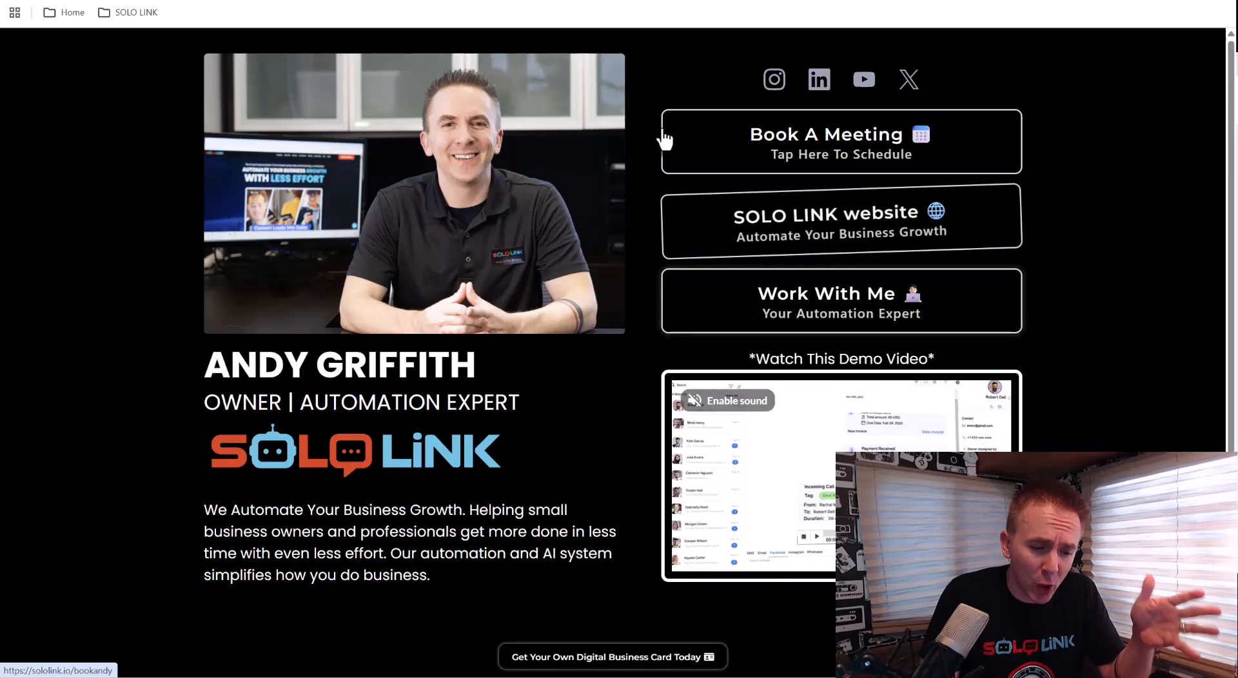
left_click(642, 129)
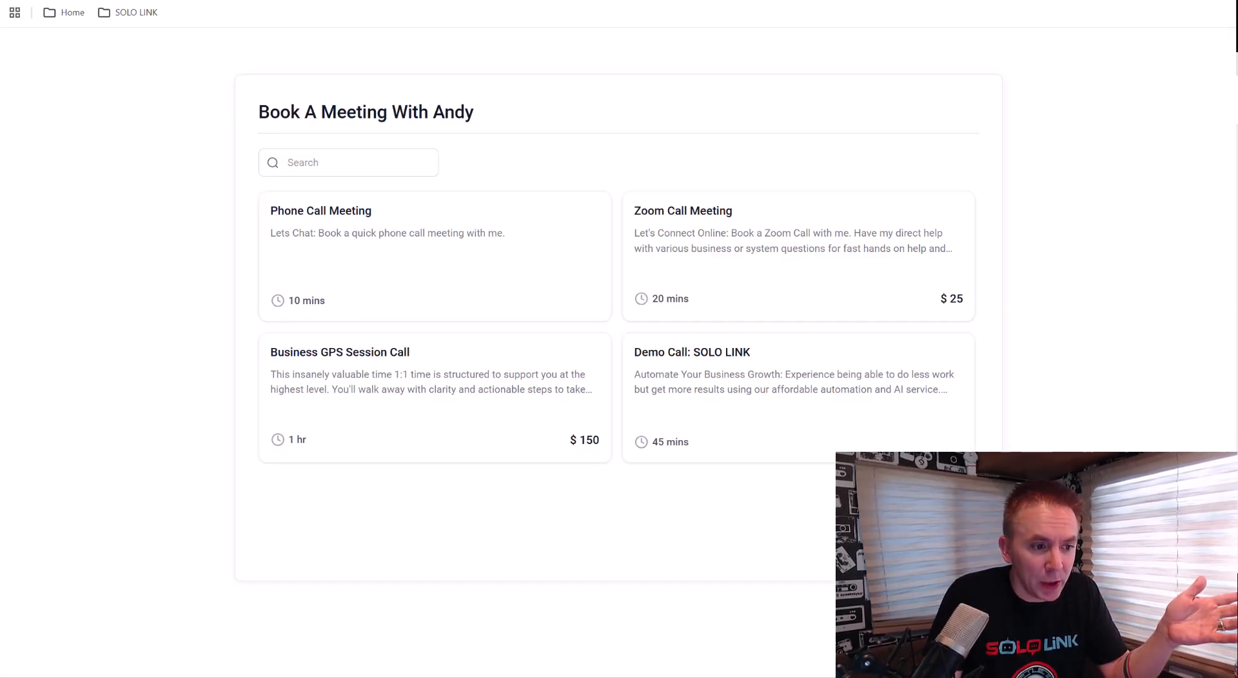
key("ctrl+w")
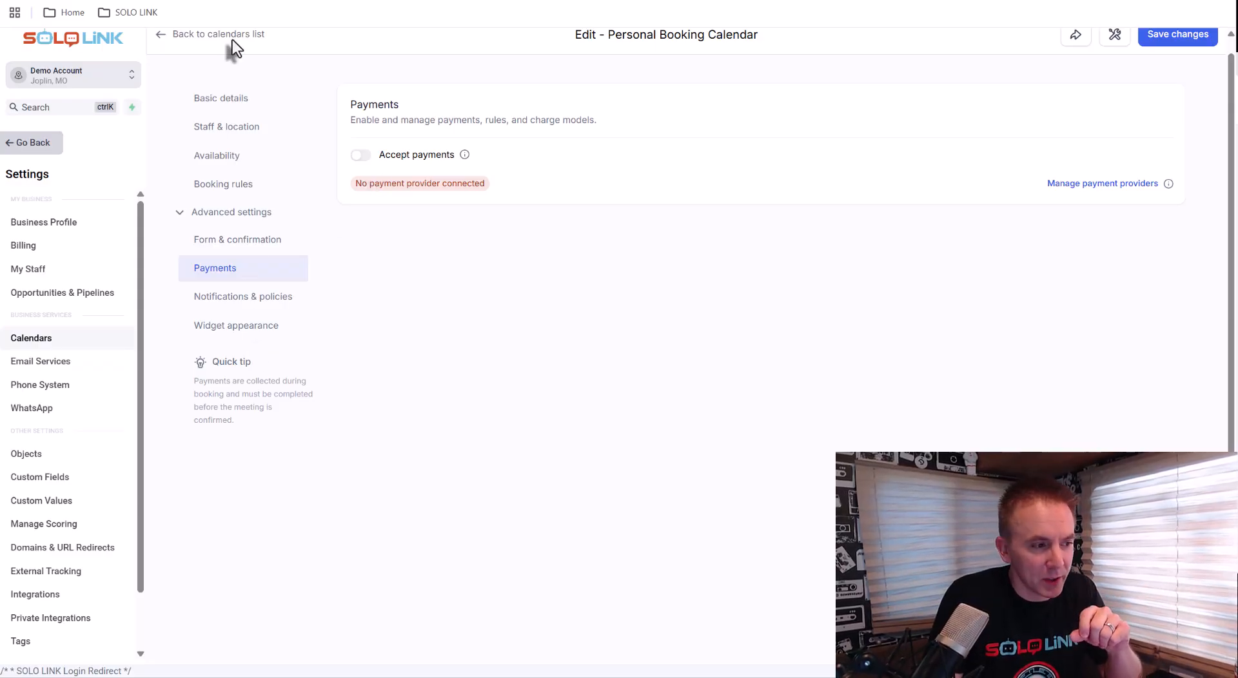
key("ctrl+Tab")
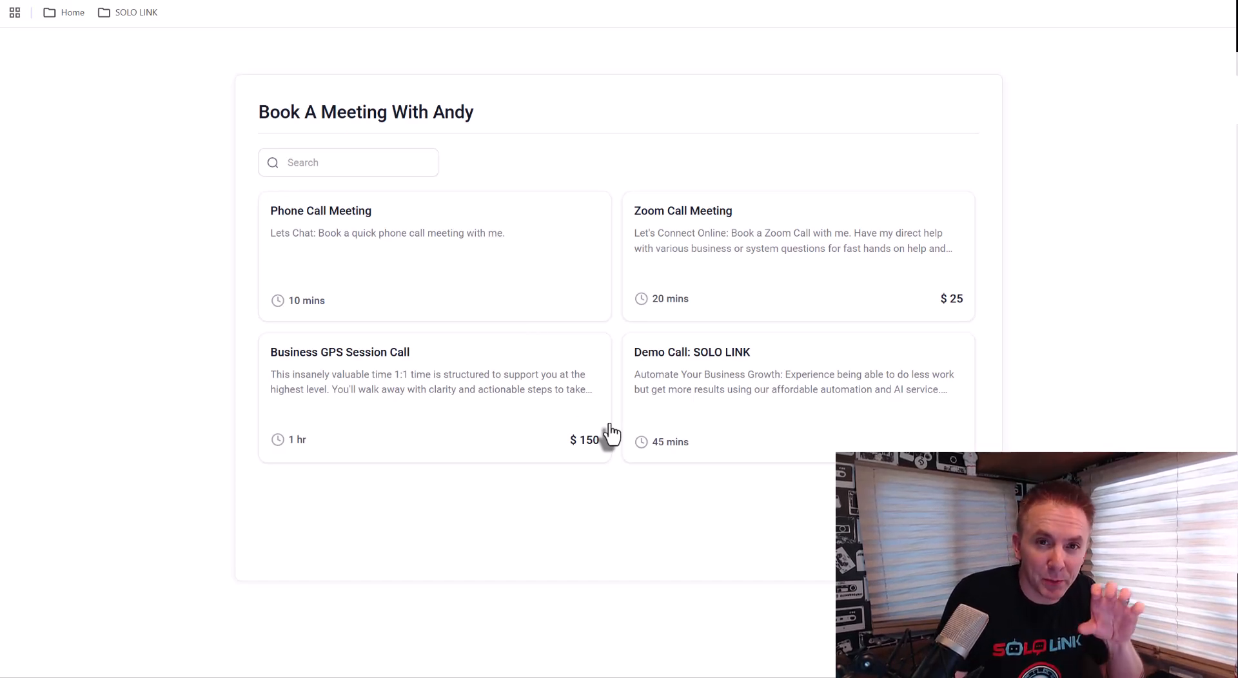
key("ctrl+Tab")
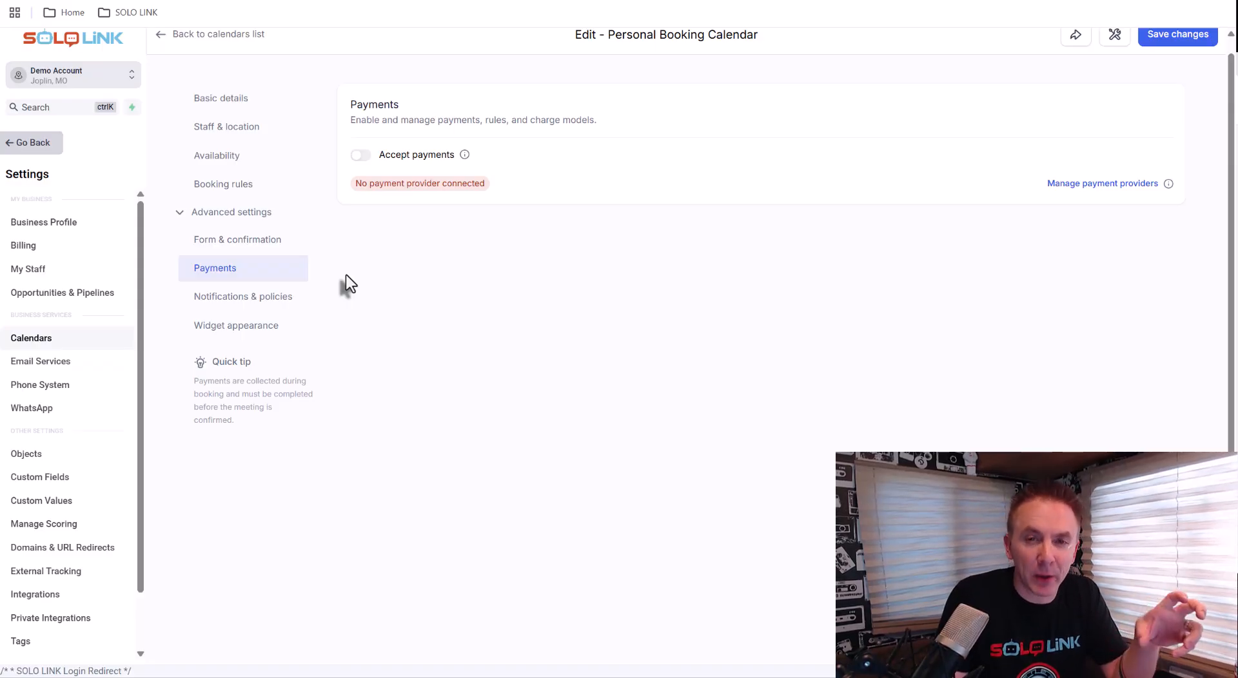
Open Notifications & policies and enable email for the confirmed appointment-booked notification
left_click(216, 306)
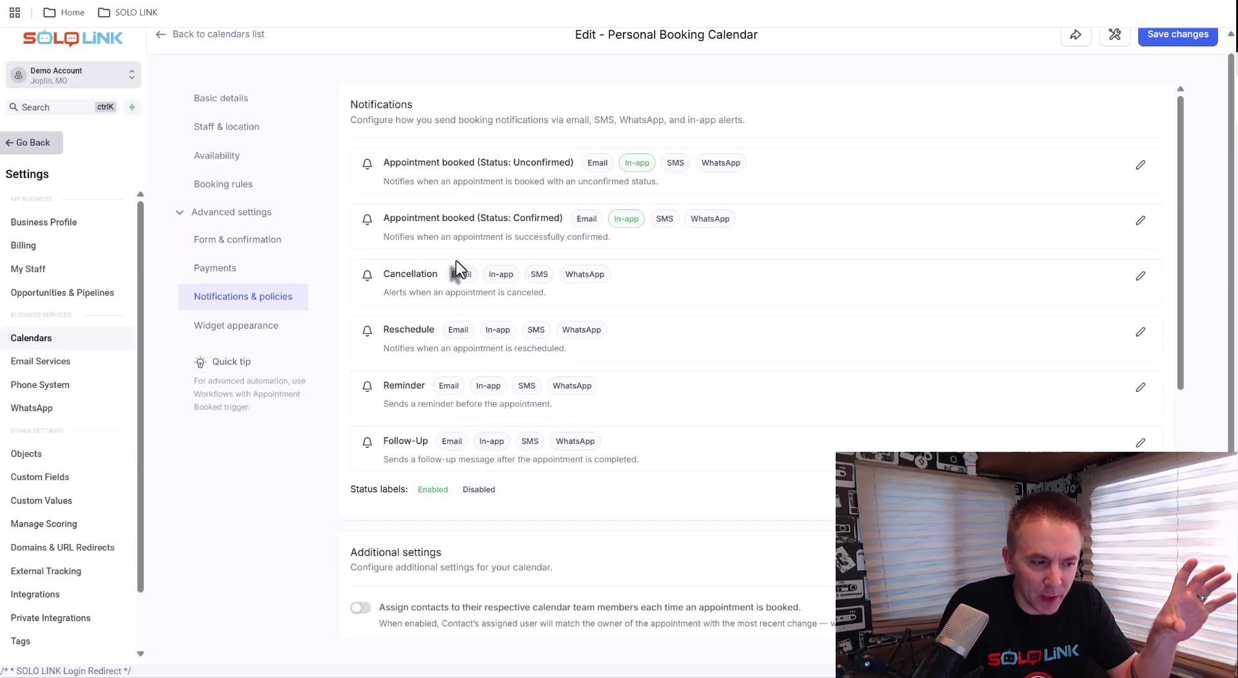
left_click(1139, 222)
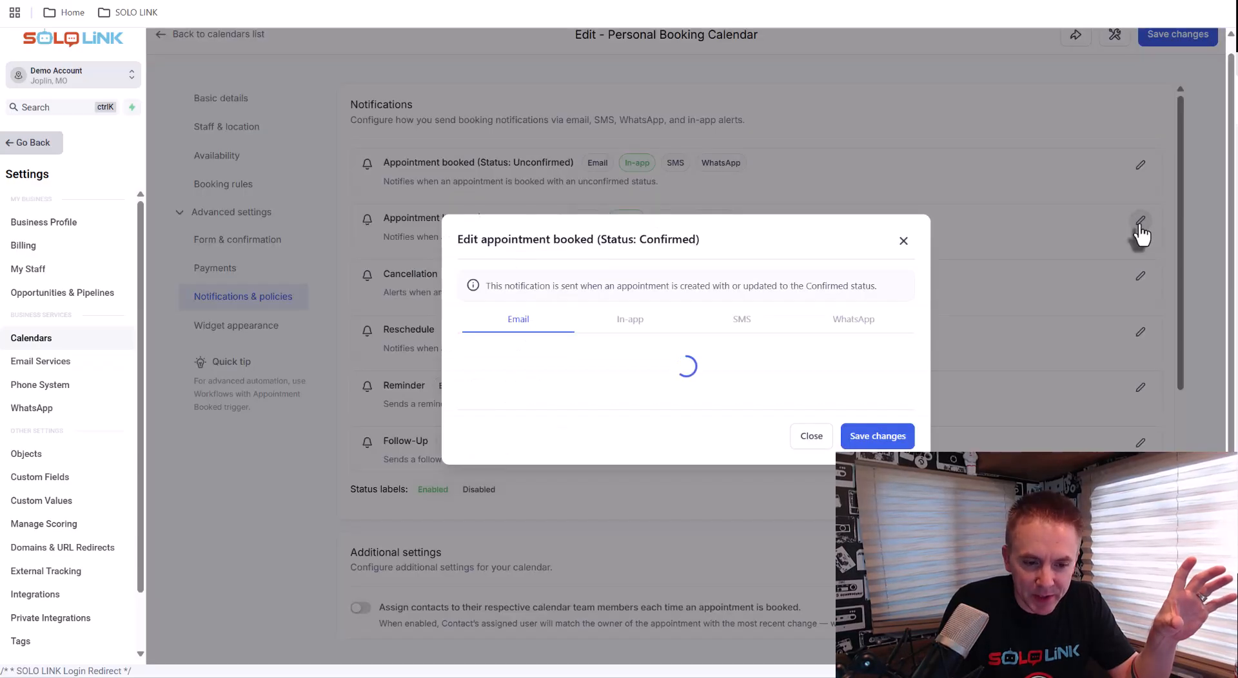
left_click(468, 301)
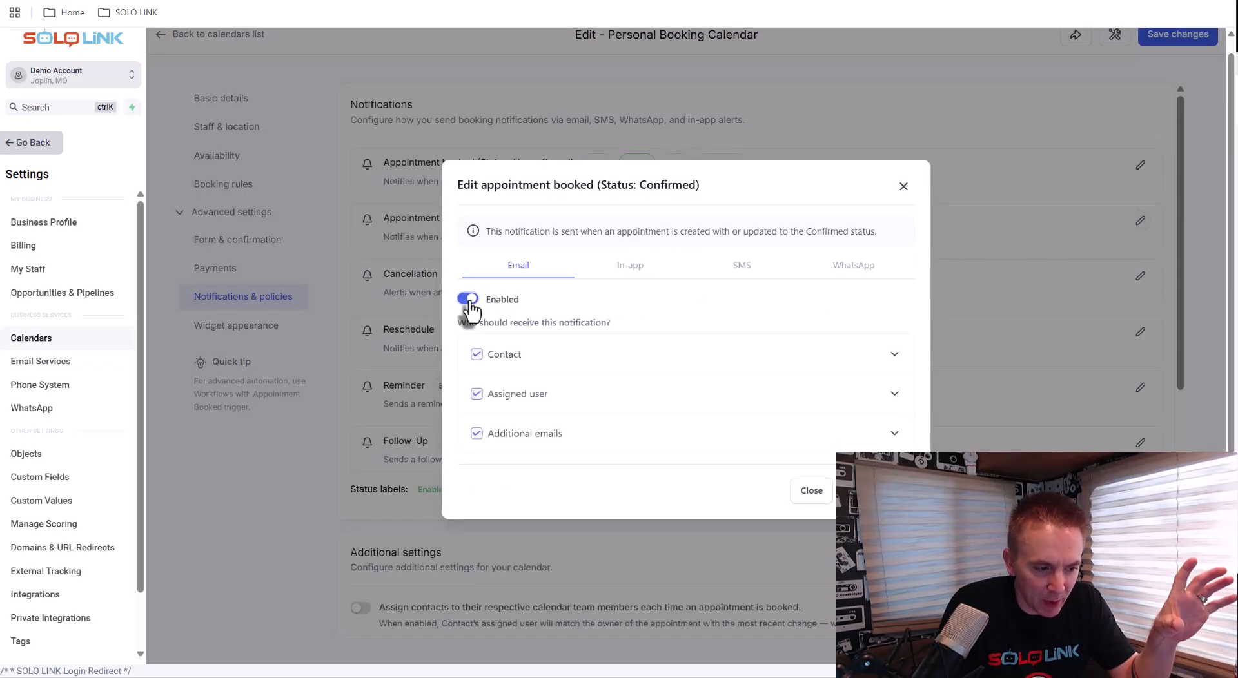
Expand the Contact recipient and examine its email subject, body and sender fields
left_click(888, 358)
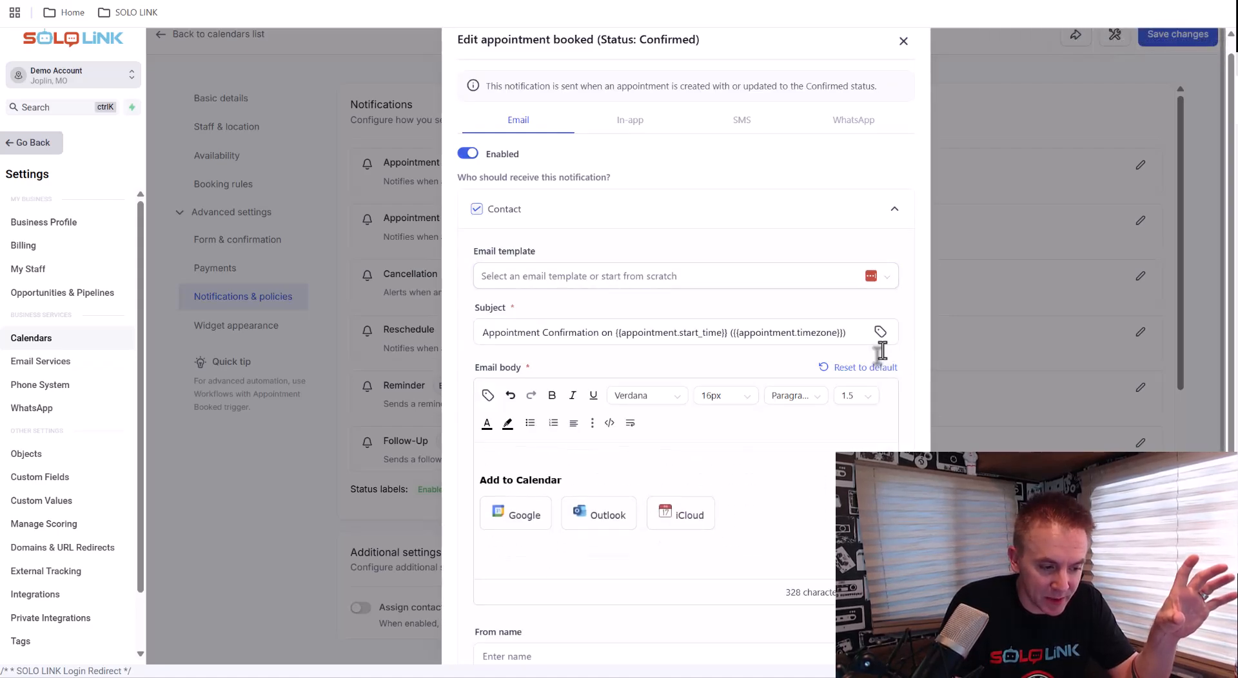
scroll(604, 422, "down", 2)
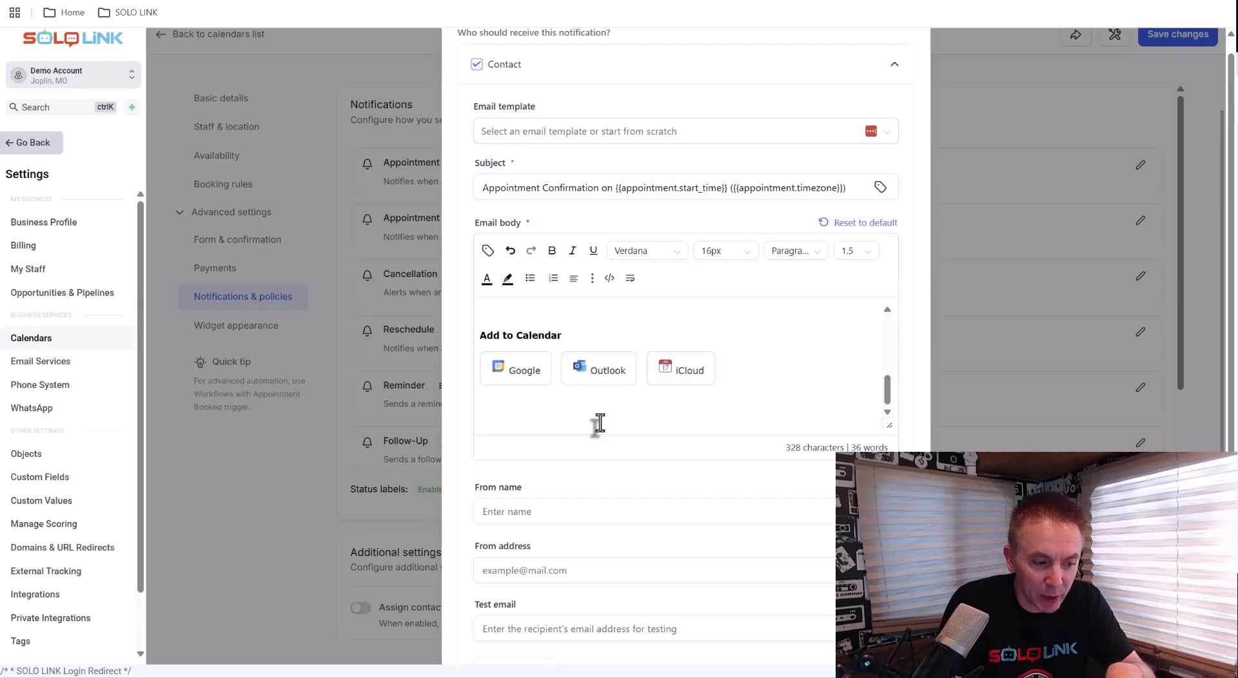
scroll(599, 423, "down", 1)
left_click(540, 451)
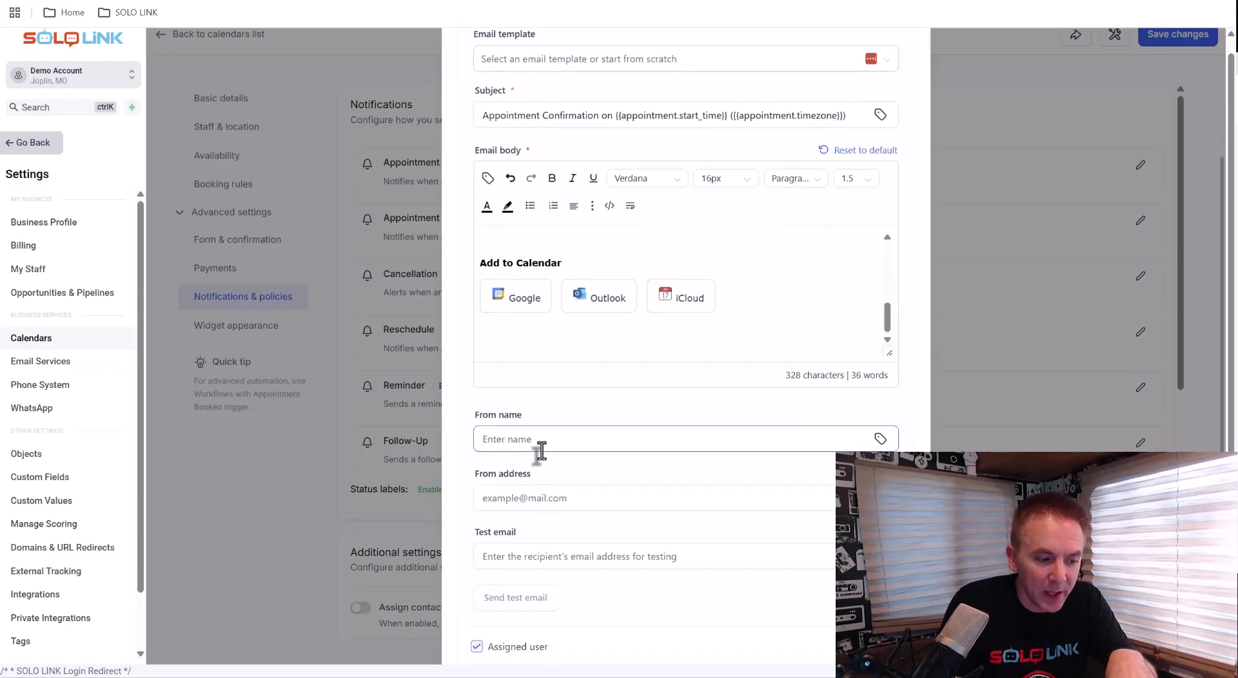
left_click(525, 496)
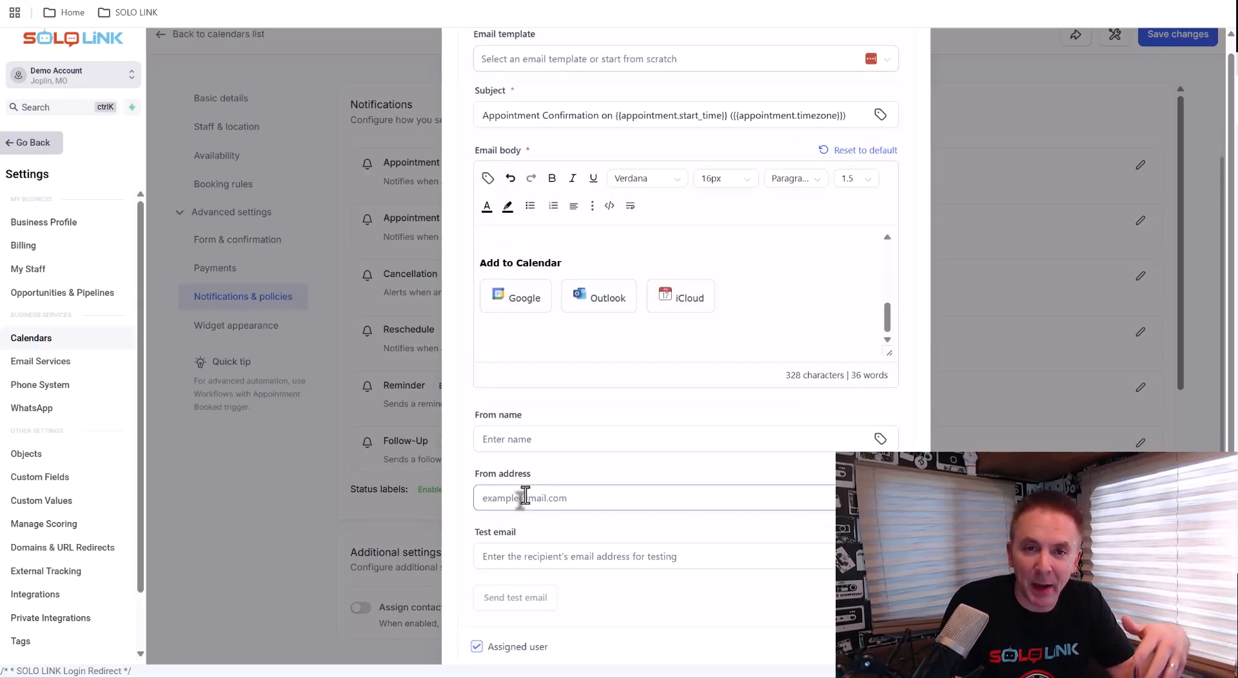
scroll(524, 495, "down", 2)
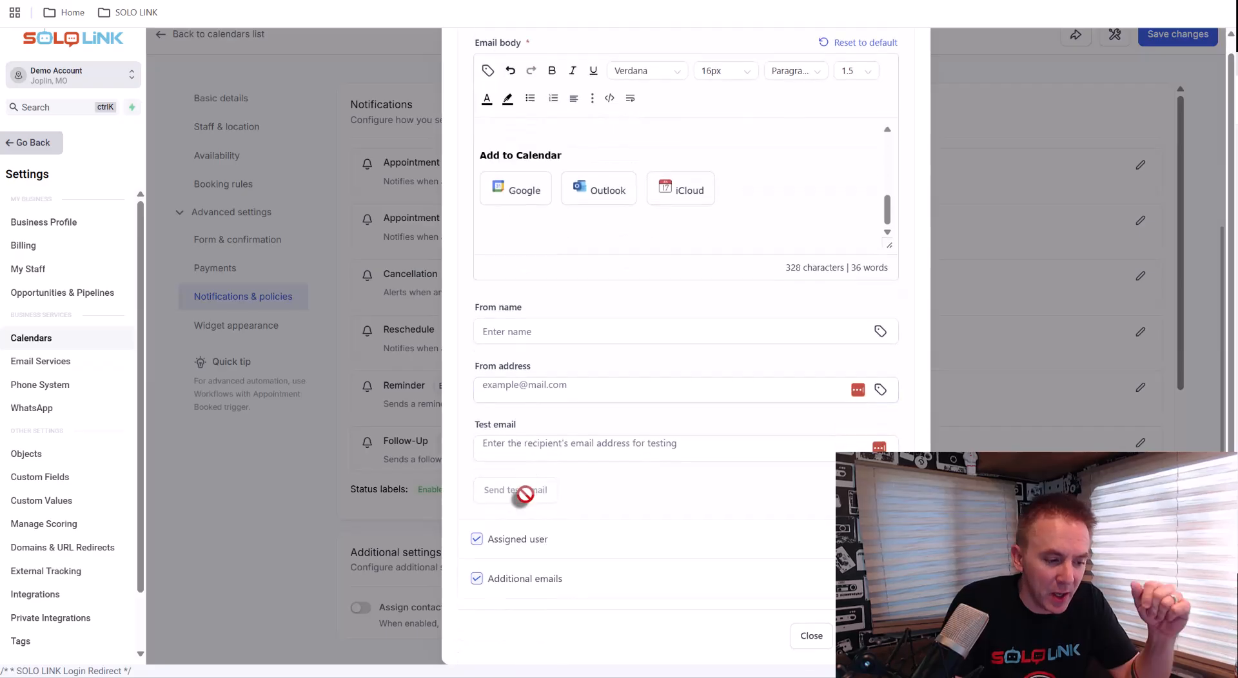
key("Tab")
left_click(535, 547)
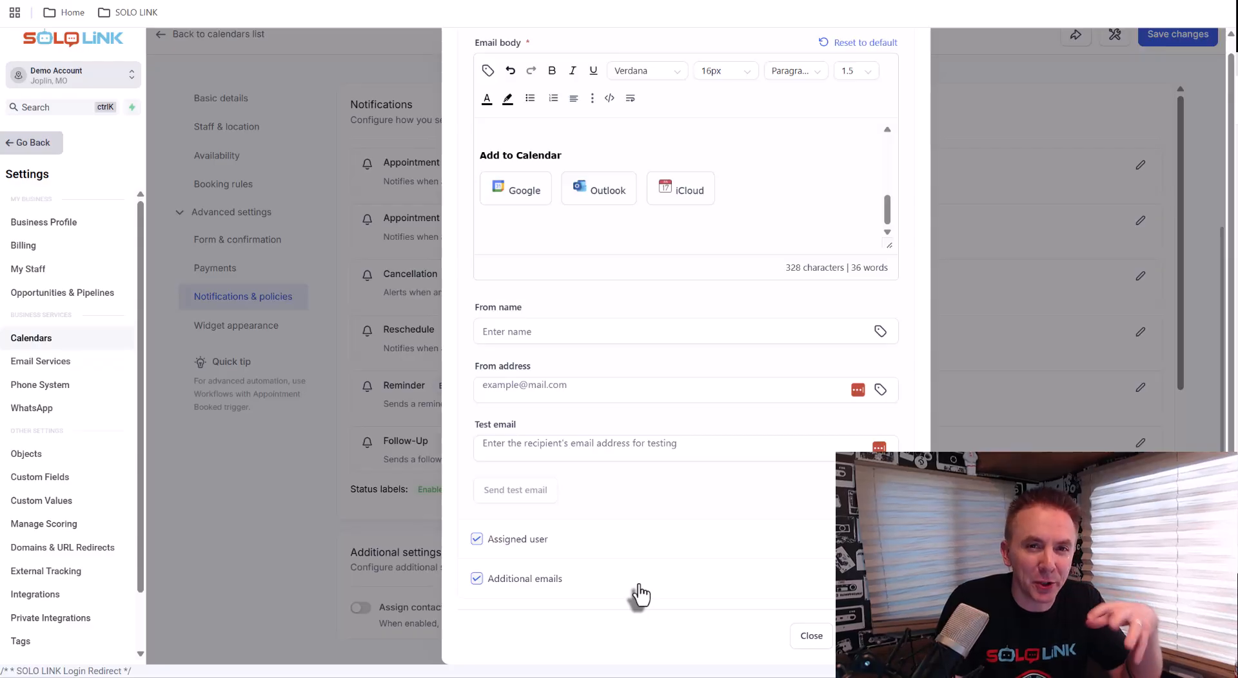
Uncheck Additional emails as a recipient and close the confirmed-booking notification dialog
left_click(477, 579)
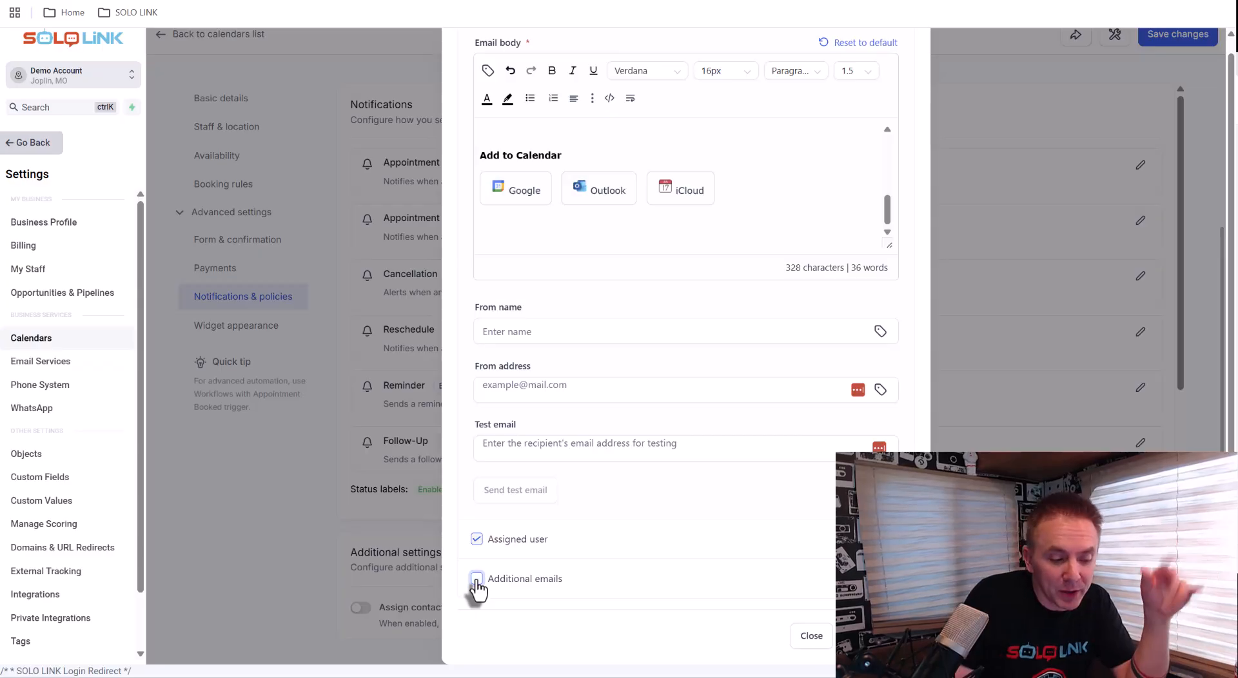
scroll(539, 238, "up", 5)
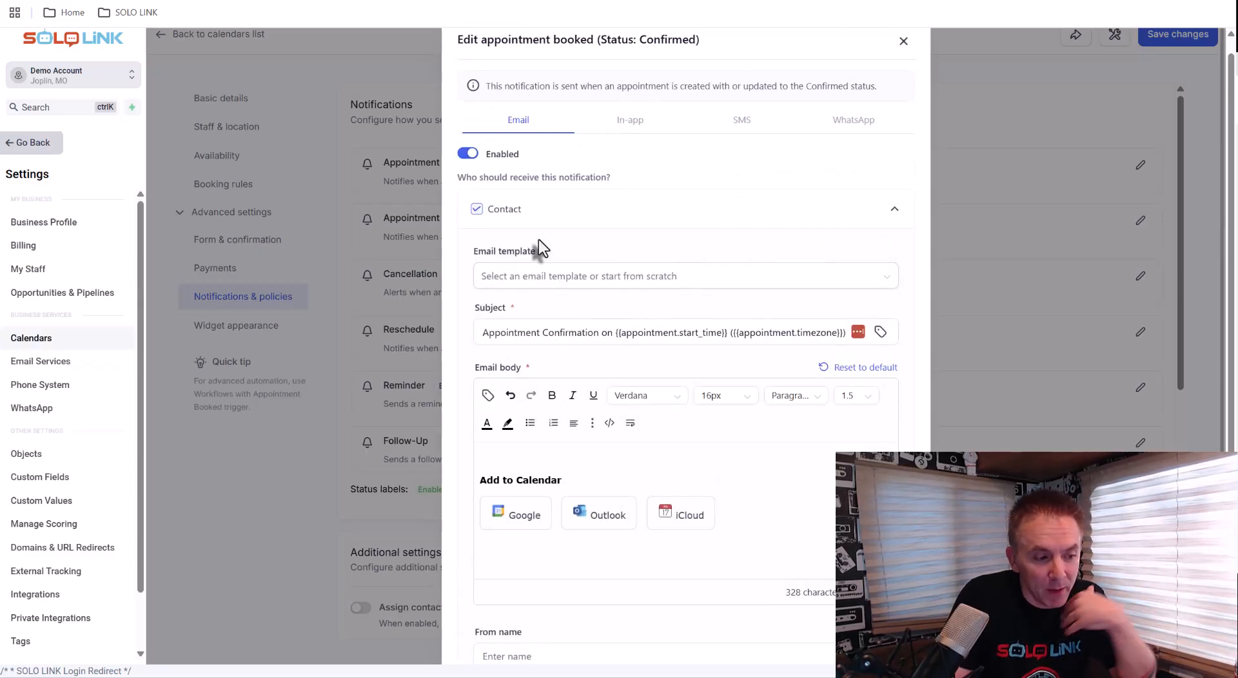
scroll(539, 238, "down", 5)
scroll(537, 240, "up", 5)
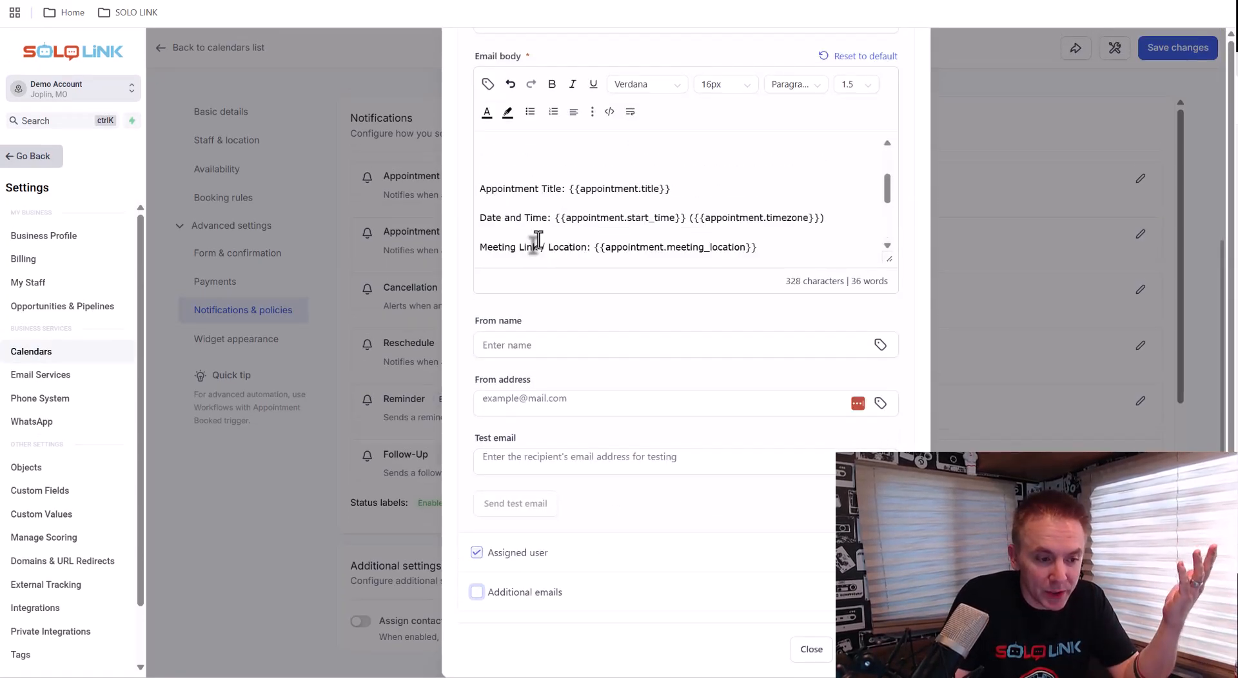
left_click(903, 56)
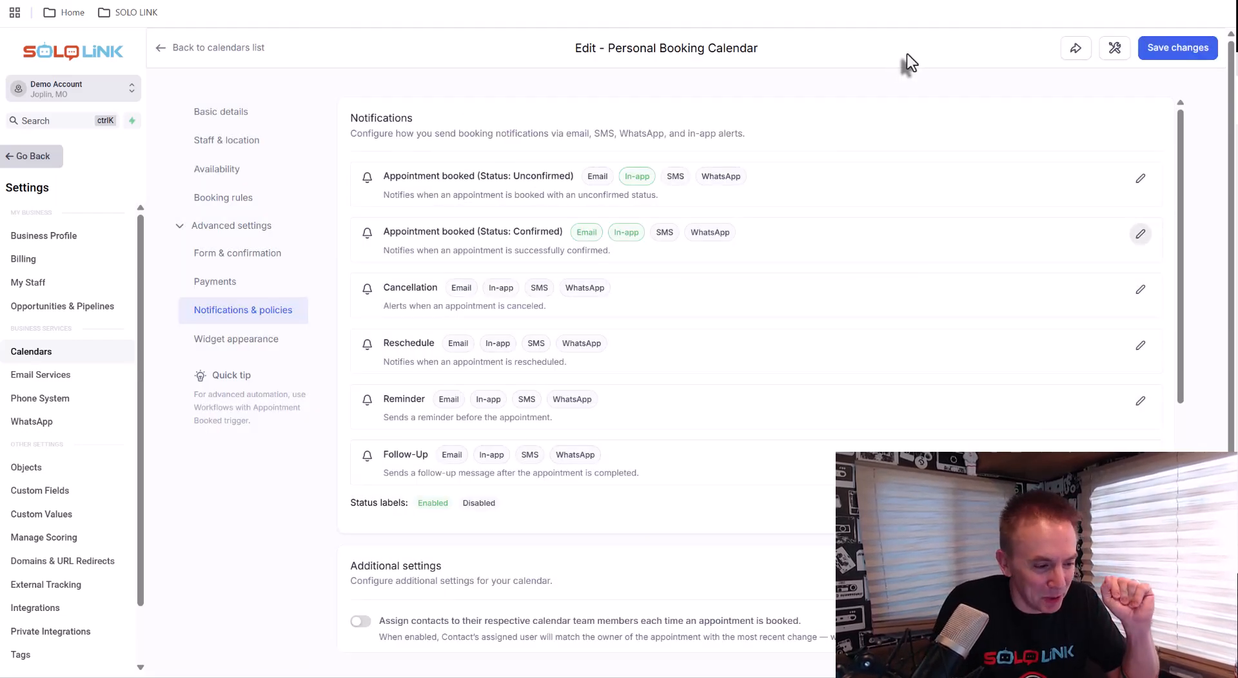
Edit the Reminder notification, enable its email and uncheck the Additional emails recipient
left_click(1140, 400)
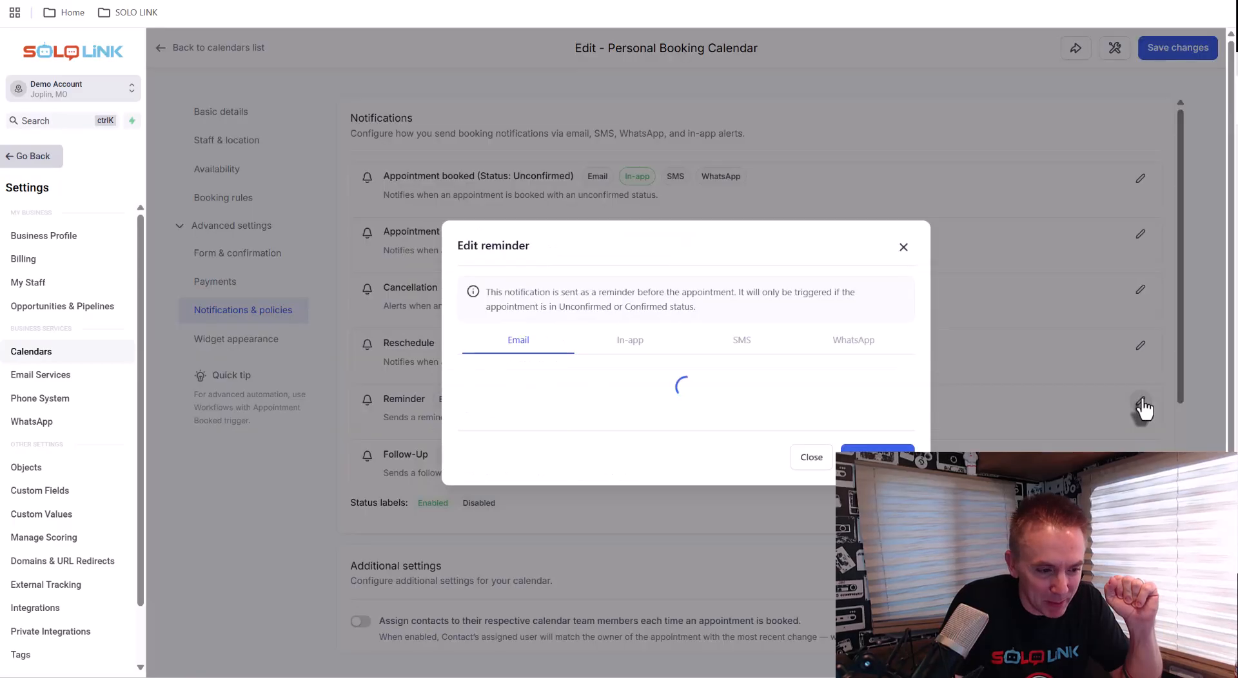
left_click(467, 319)
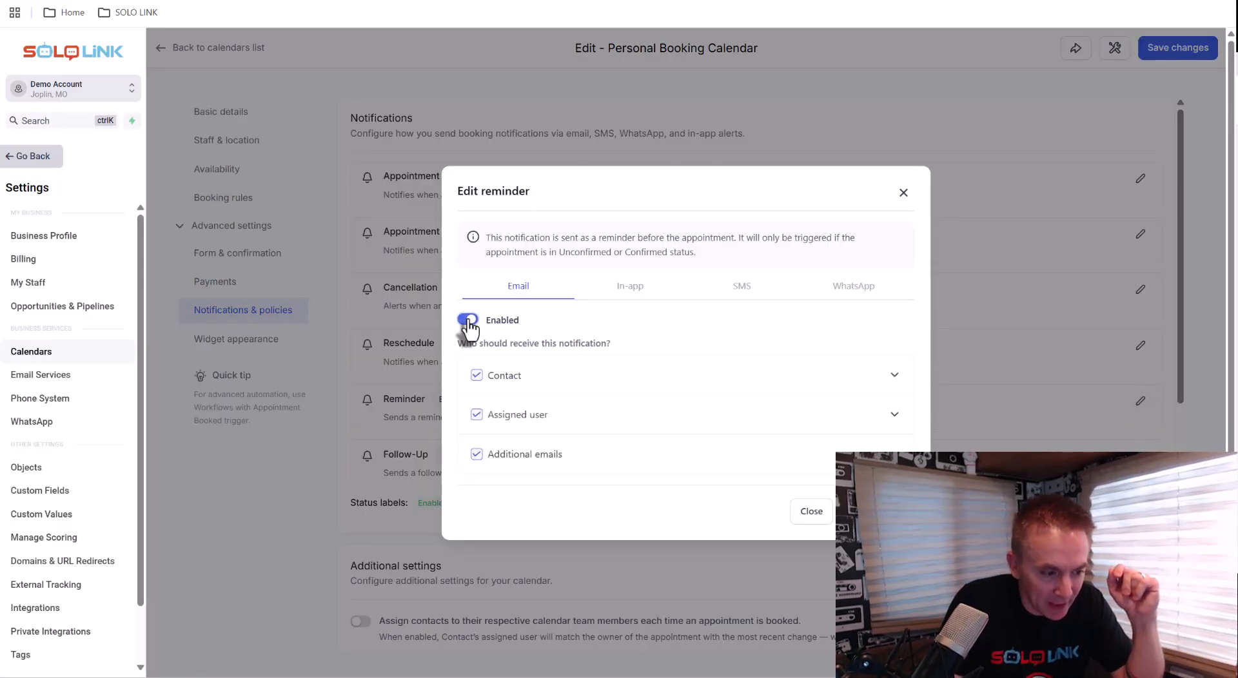
scroll(468, 321, "down", 1)
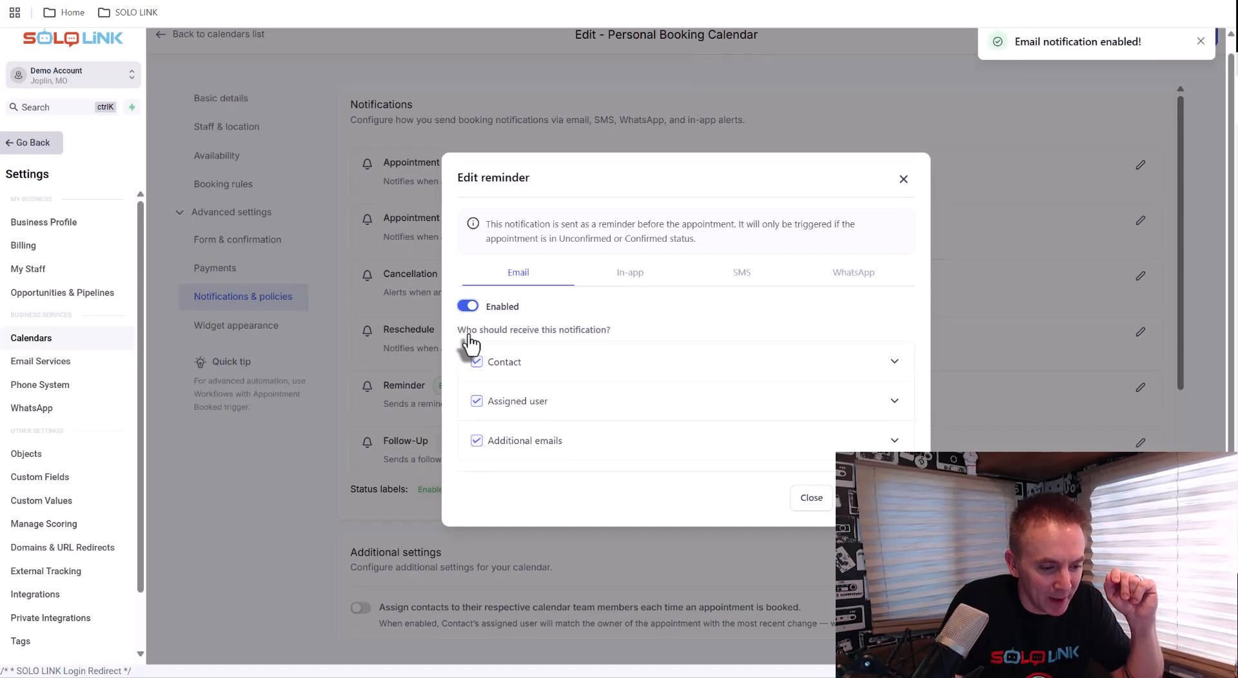
left_click(476, 441)
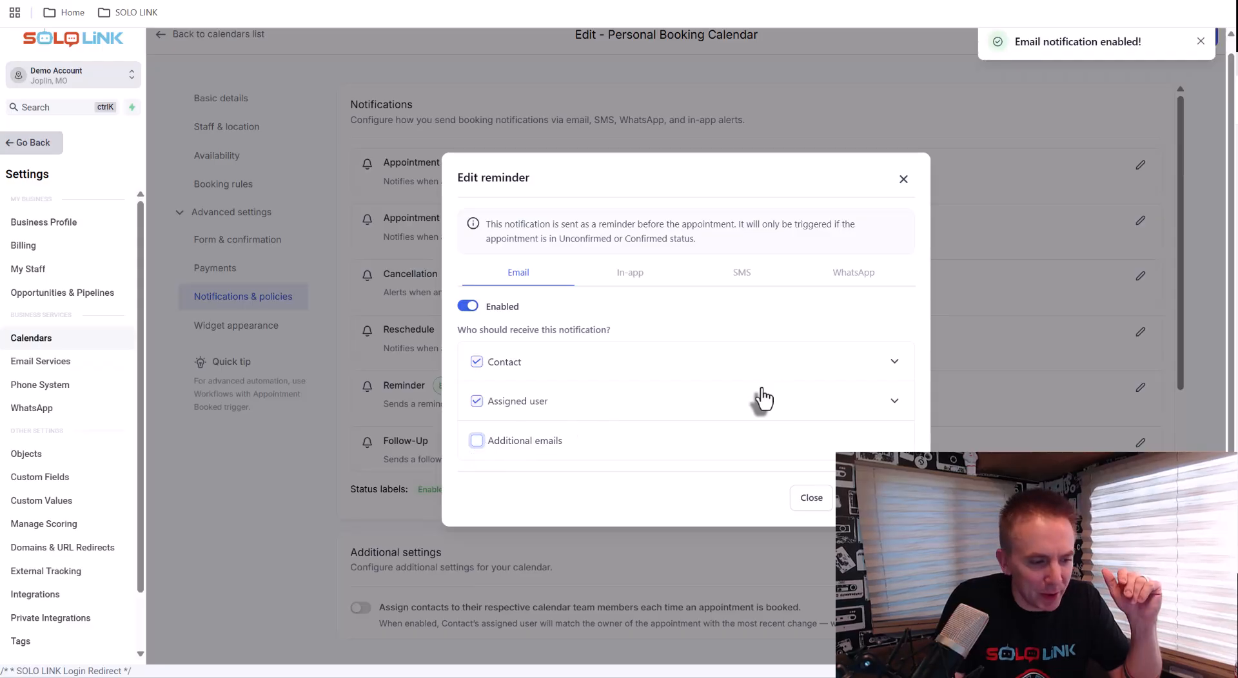
Add a second reminder time for the contact and set the first to 24 Hours before the appointment
left_click(893, 364)
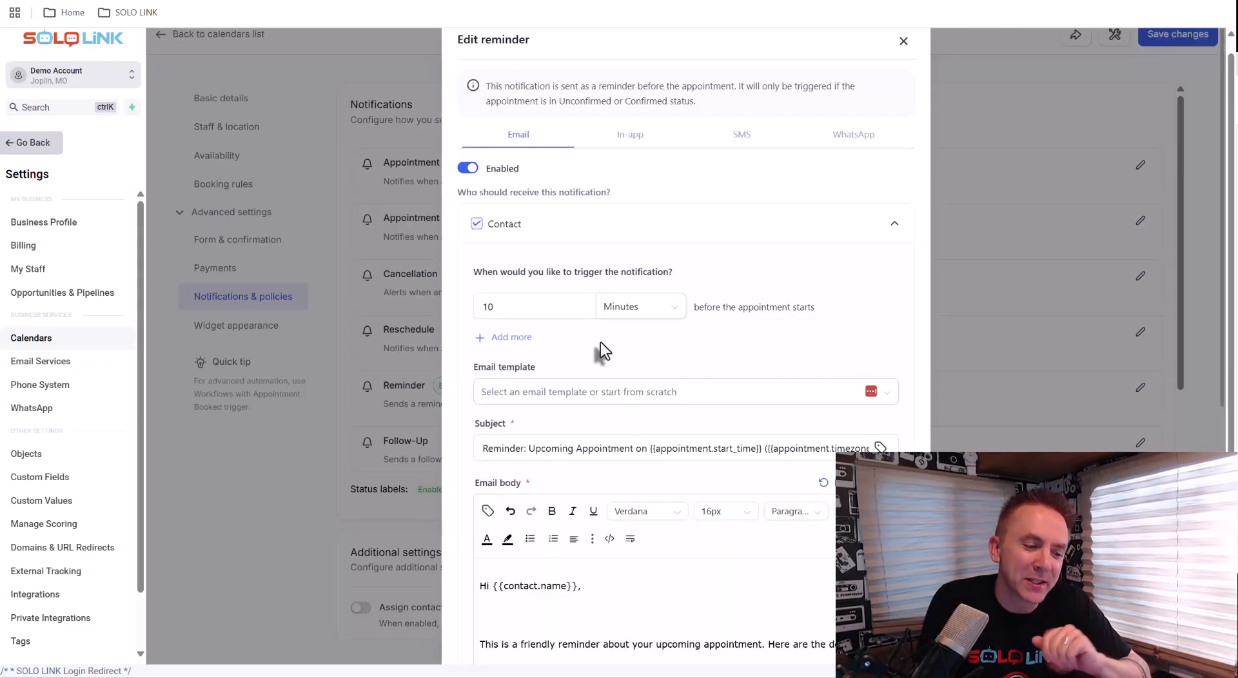
left_click(512, 336)
left_click_drag(499, 307, 457, 307)
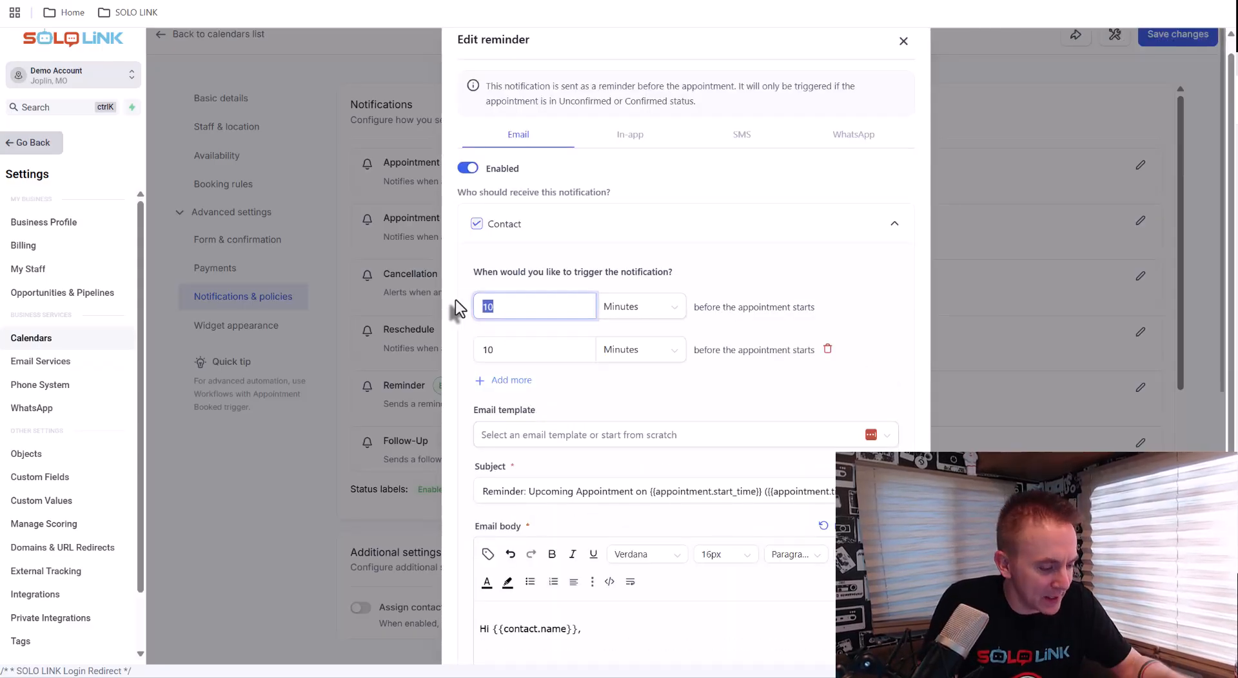
type("24")
left_click(655, 314)
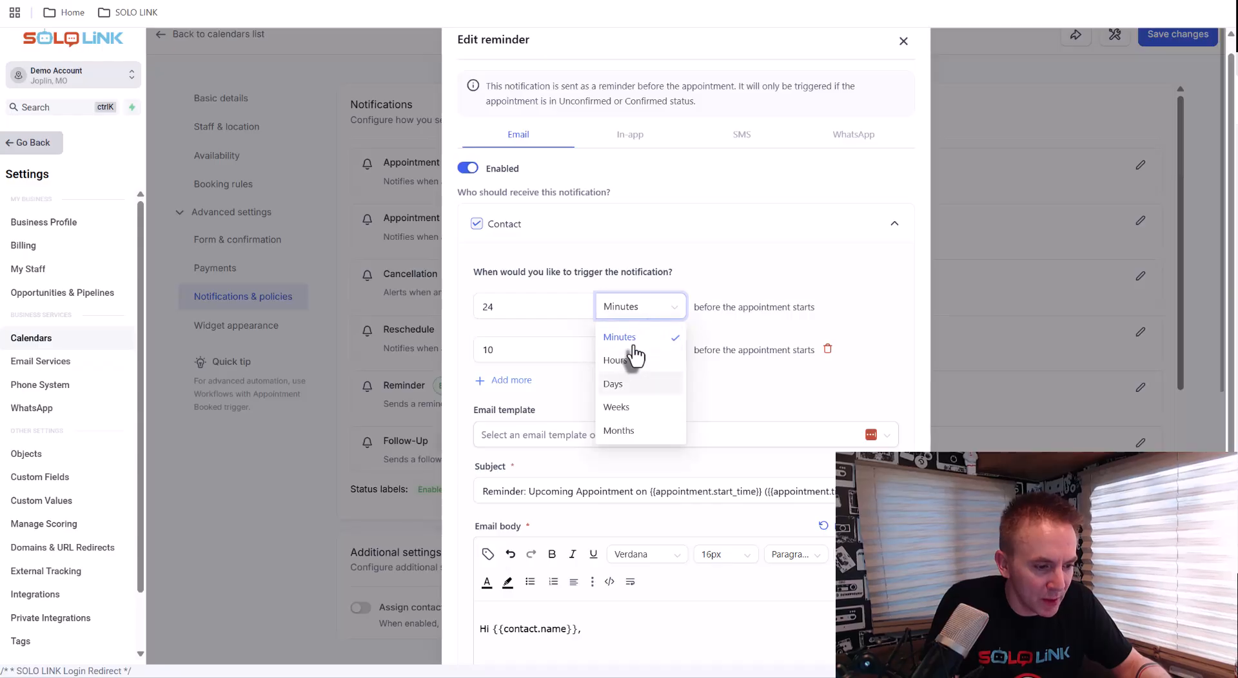
left_click(620, 360)
Set the second reminder to 1 Hours before the appointment starts
left_click_drag(520, 352, 432, 350)
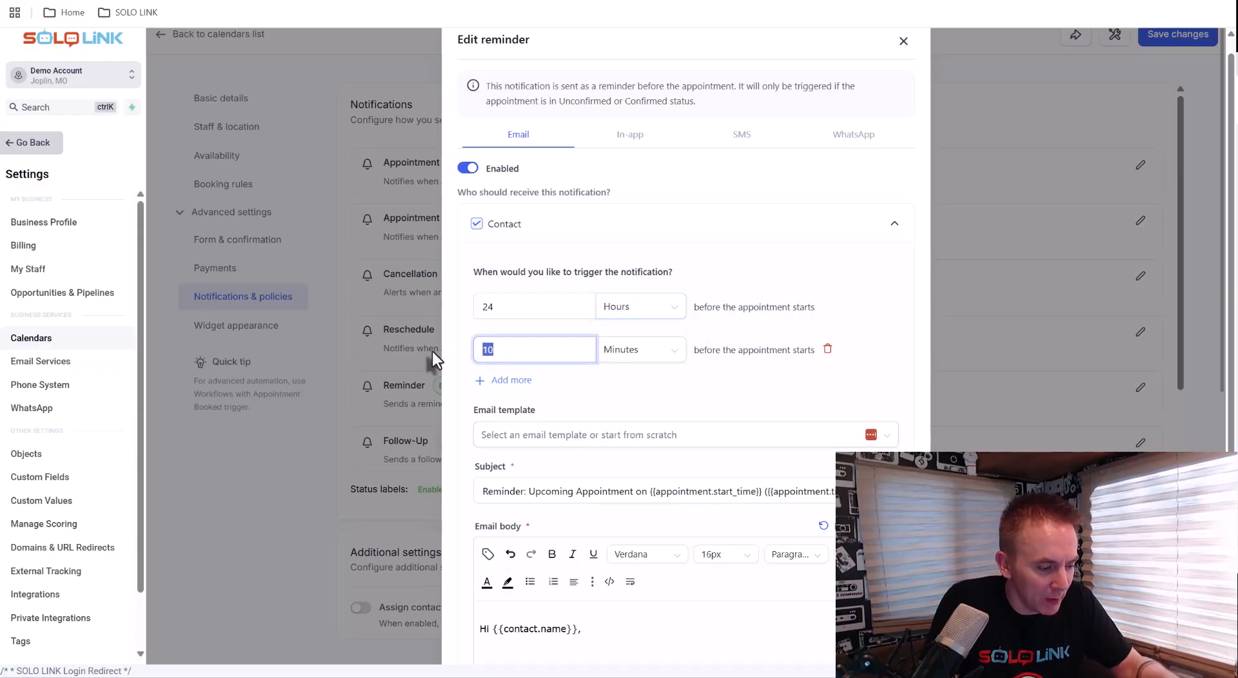
type("1")
left_click(640, 356)
left_click(613, 400)
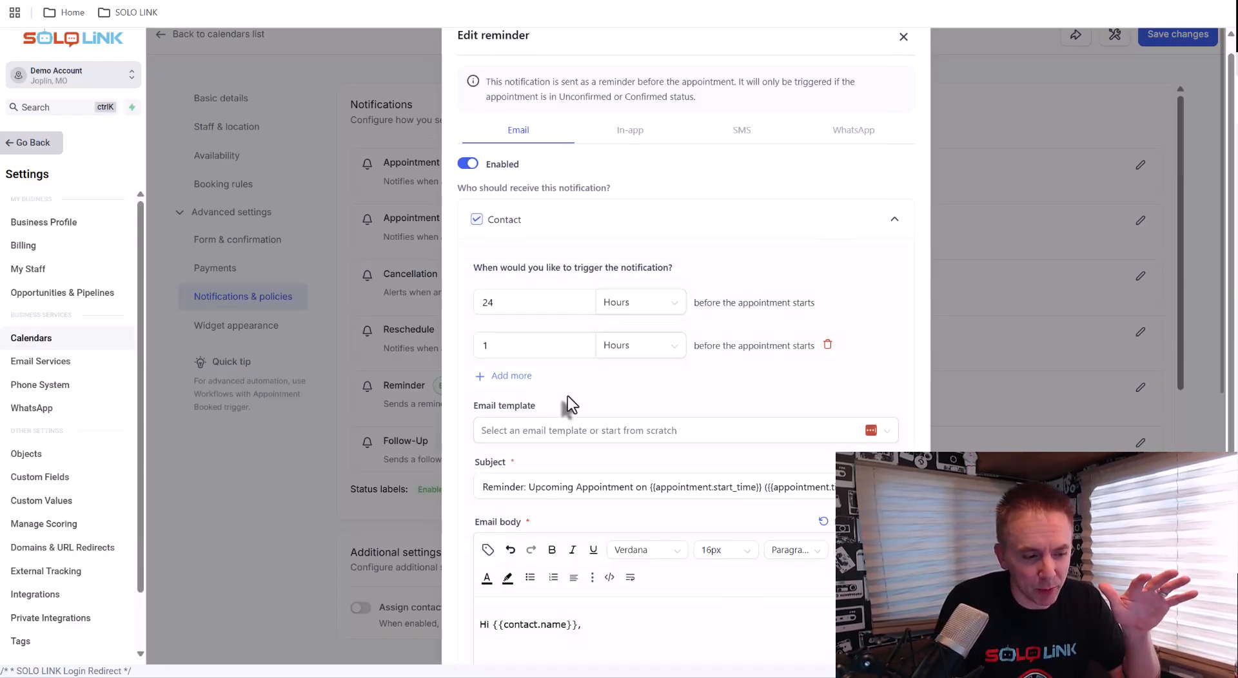
Review the reminder email's template, subject, body and sender fields
scroll(567, 395, "down", 4)
scroll(580, 423, "down", 5)
scroll(594, 442, "up", 5)
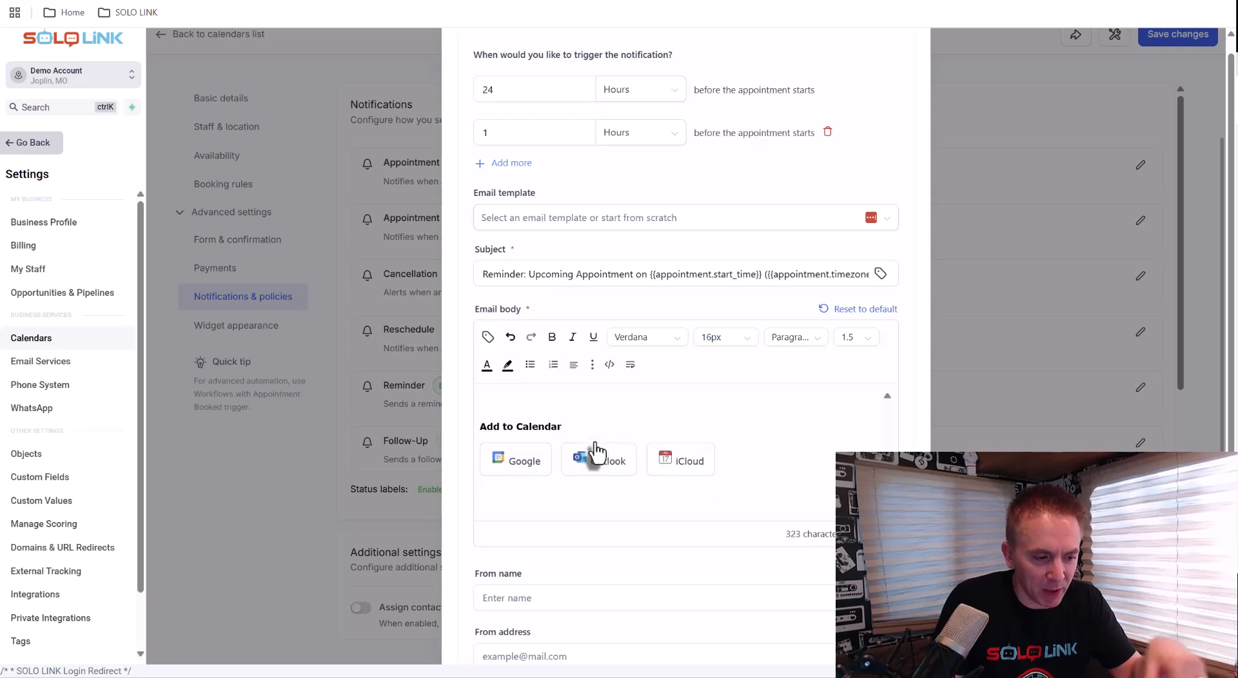
scroll(594, 443, "down", 5)
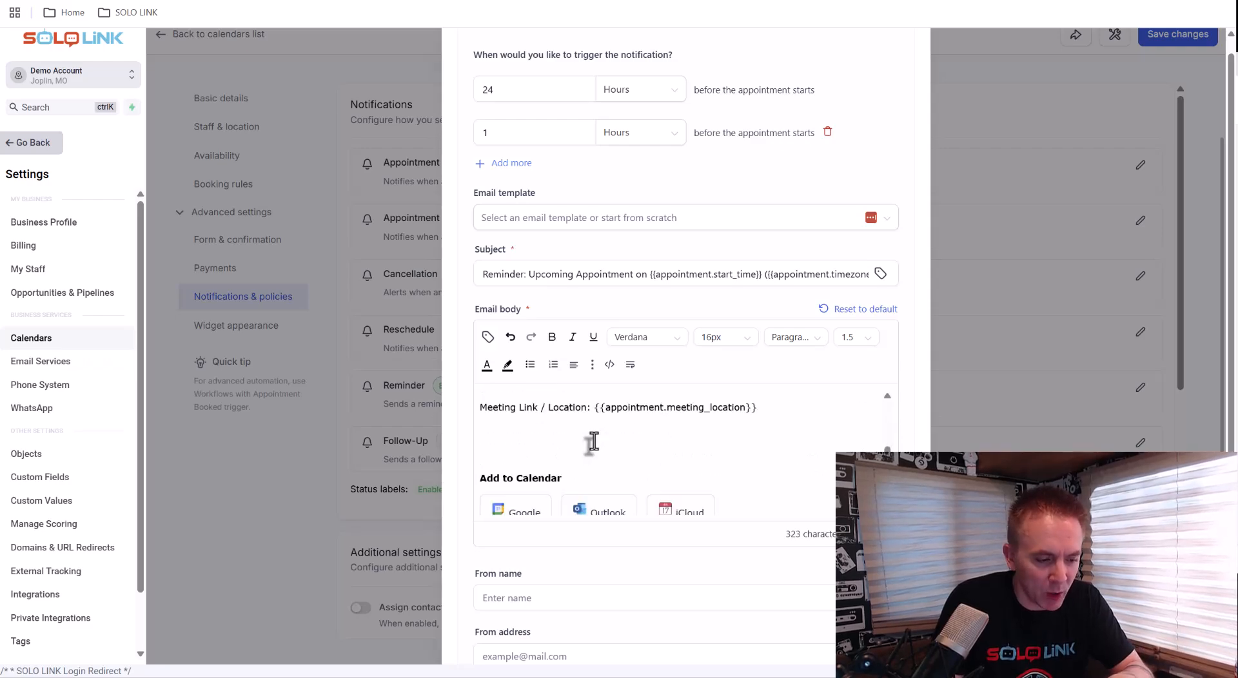
scroll(544, 379, "down", 3)
scroll(518, 332, "down", 1)
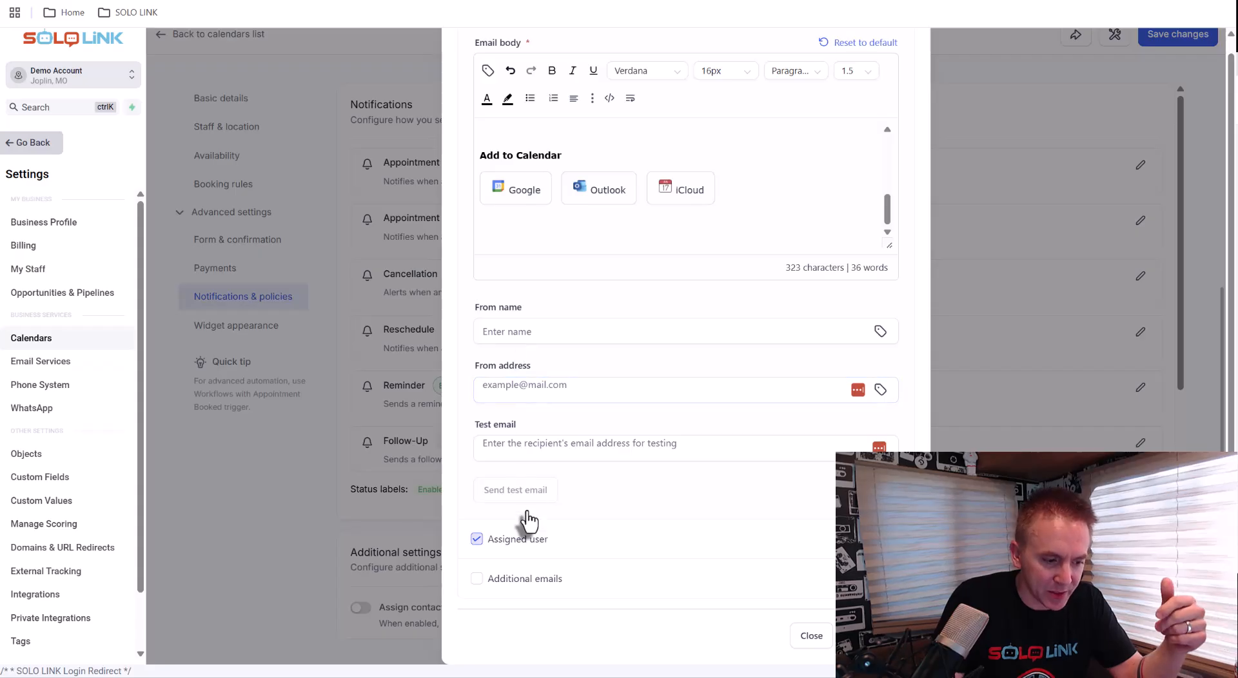
Uncheck and re-check the Assigned user recipient of the reminder email
left_click(527, 543)
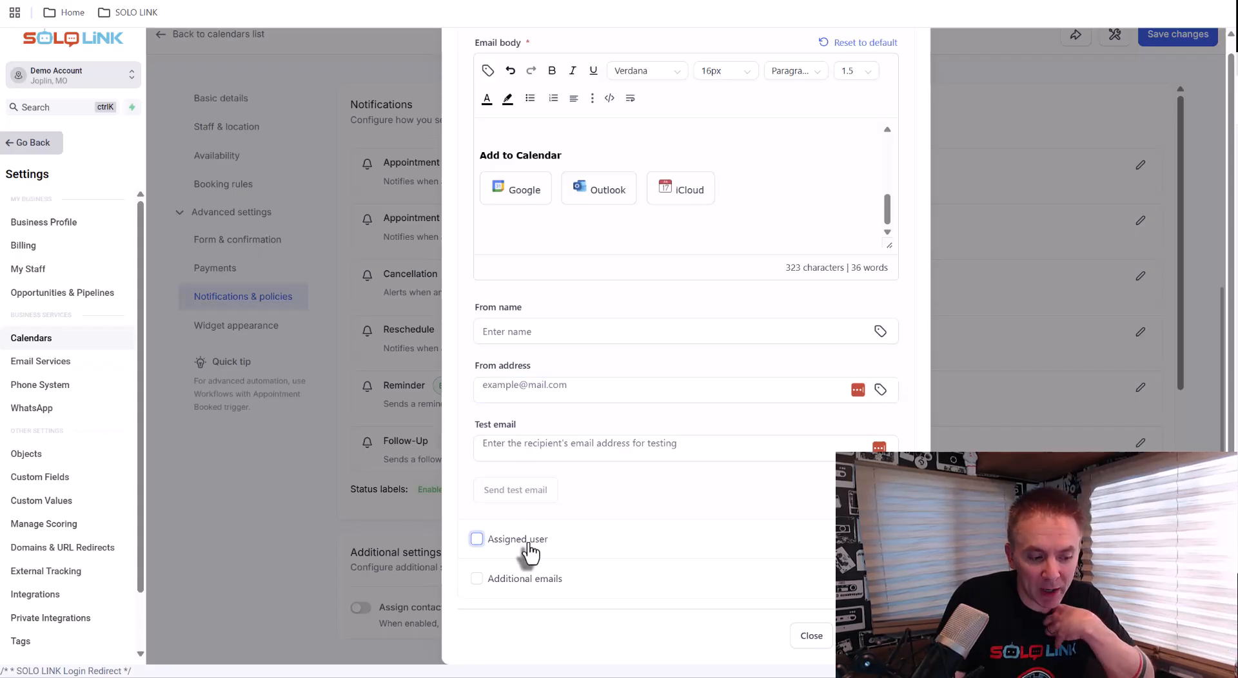
left_click(478, 544)
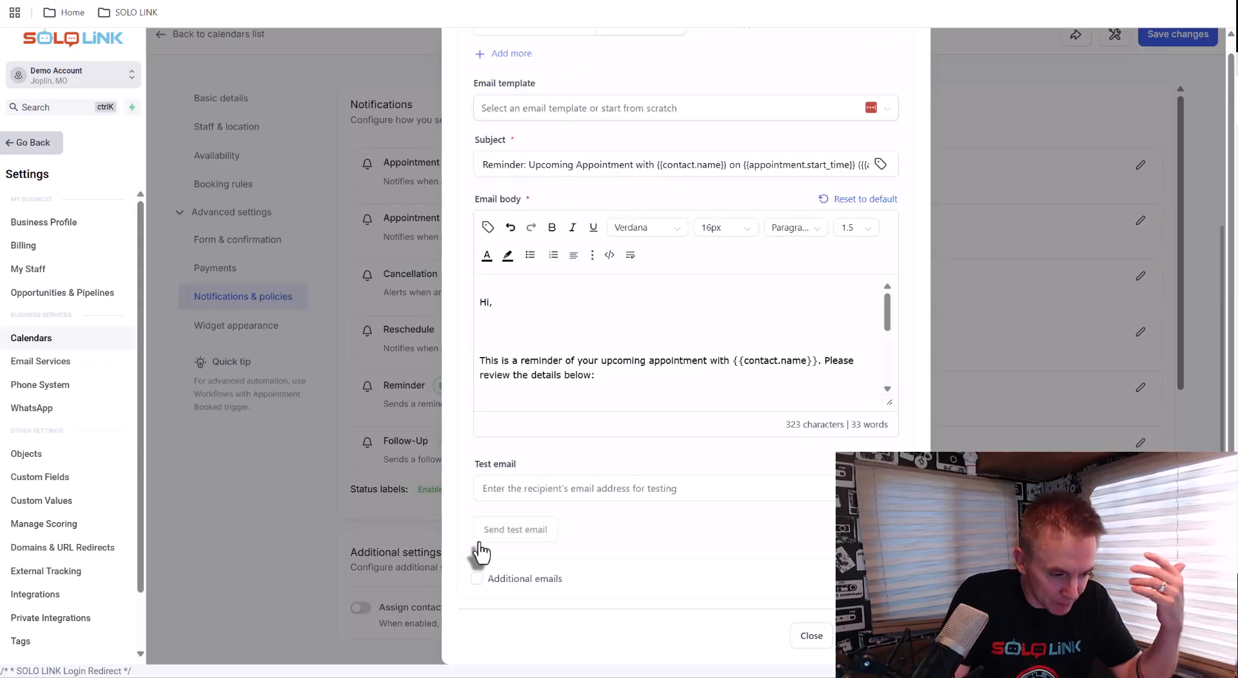
scroll(478, 541, "up", 6)
scroll(478, 542, "down", 4)
scroll(479, 542, "down", 3)
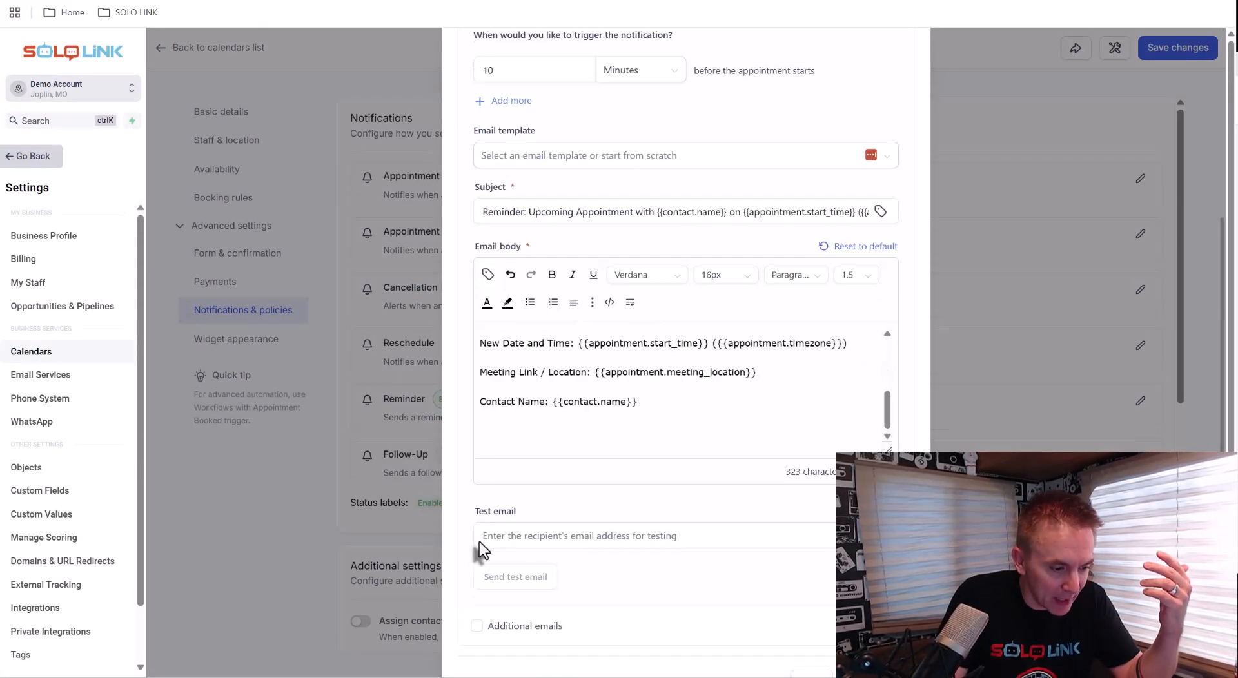
scroll(483, 551, "up", 5)
scroll(482, 551, "up", 1)
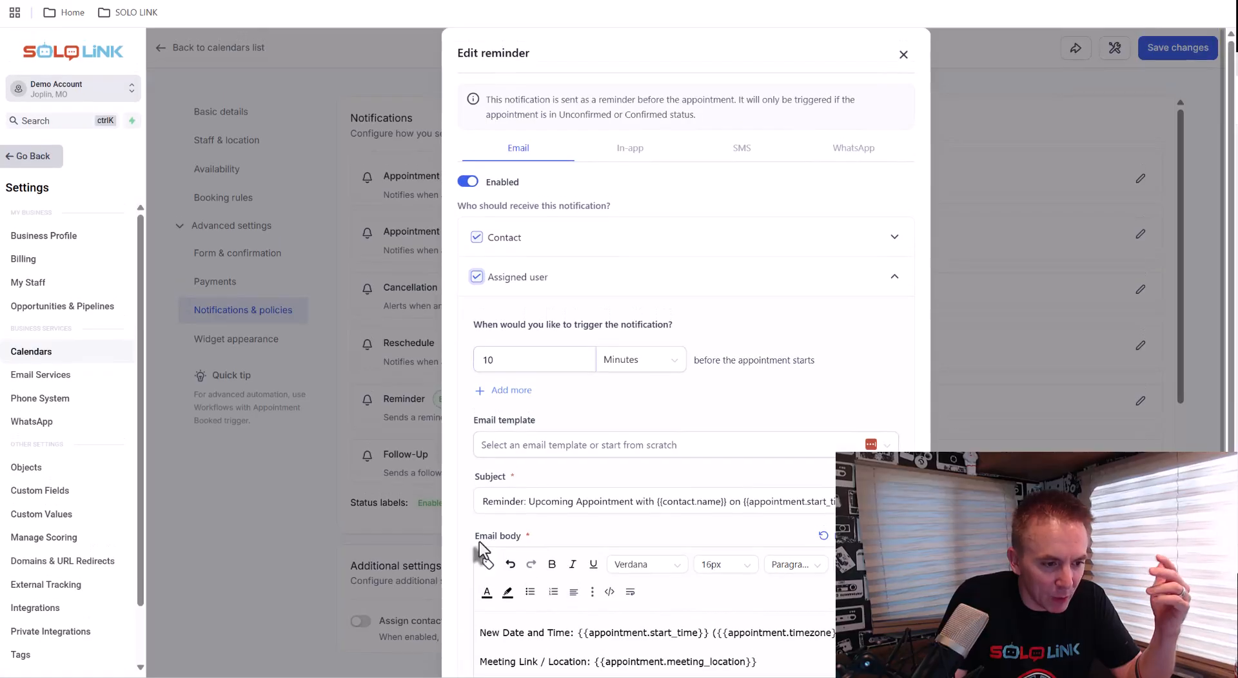
Switch to the reminder's SMS channel and enable SMS notifications
left_click(737, 161)
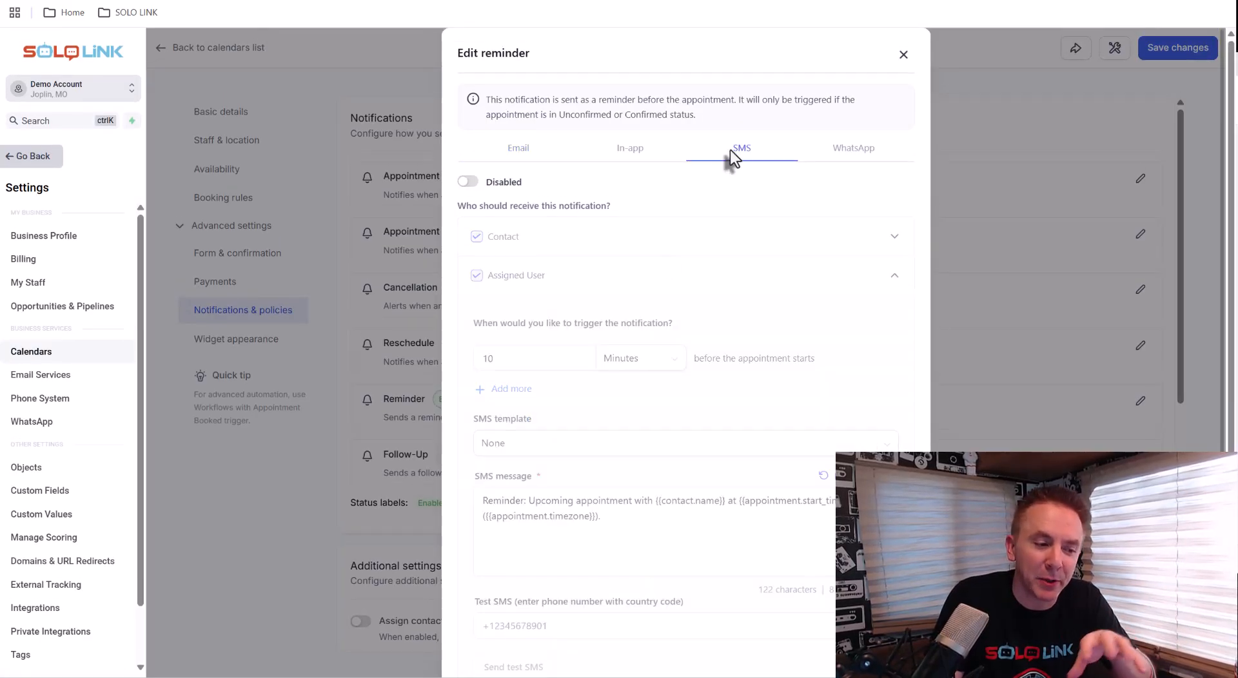
left_click(470, 184)
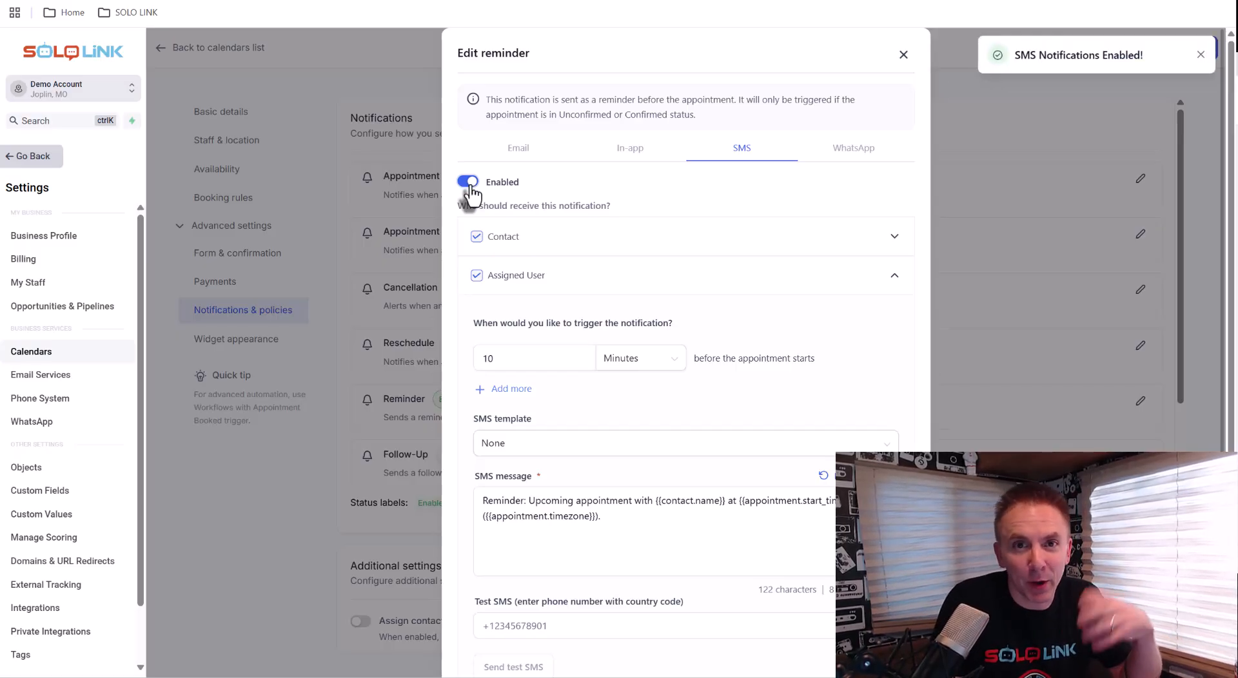
scroll(503, 219, "down", 2)
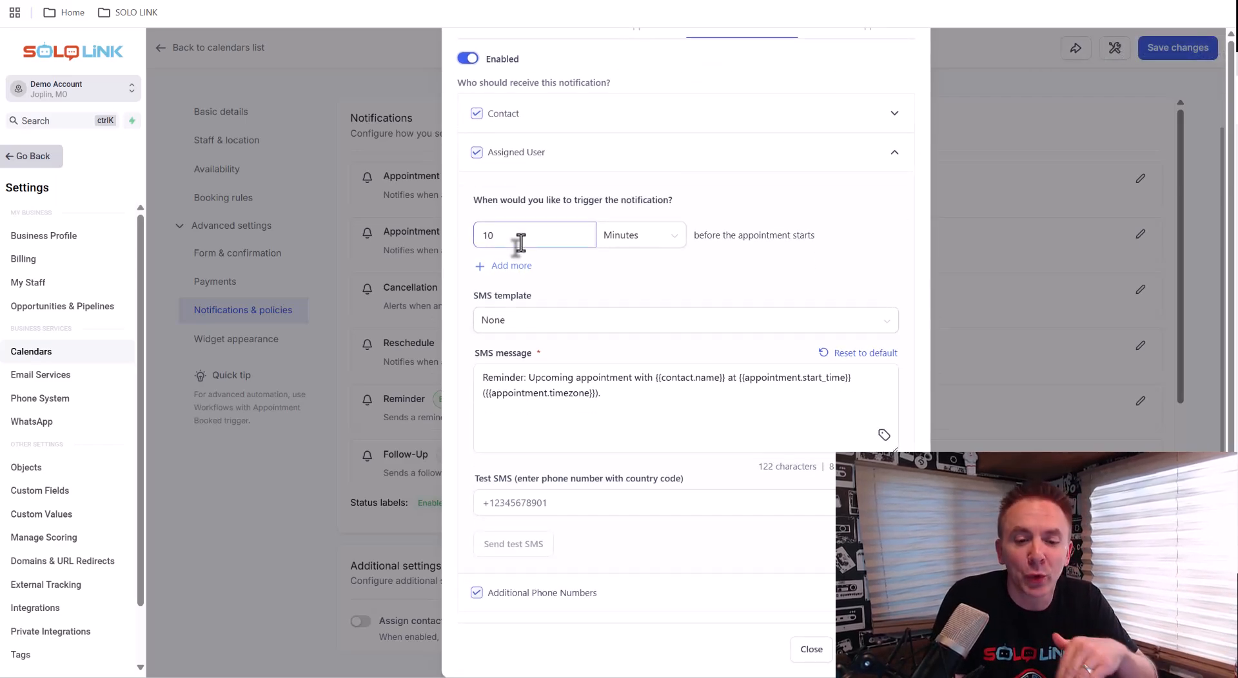
scroll(521, 243, "up", 2)
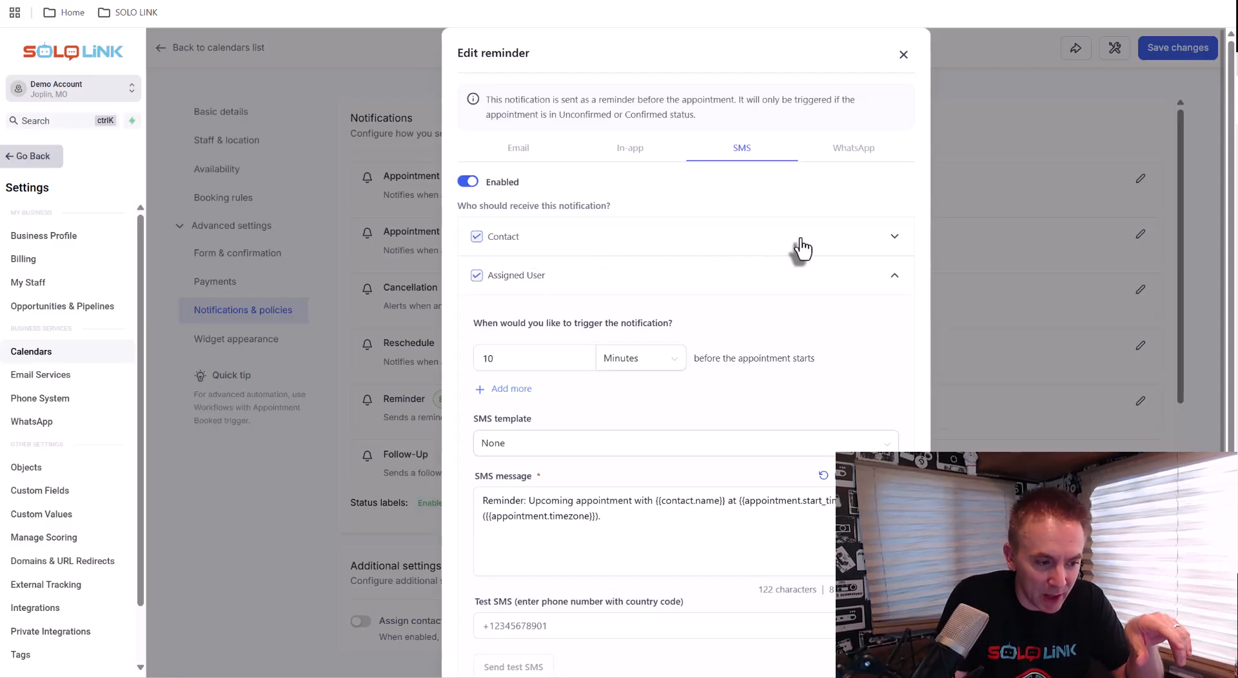
Set the contact's SMS reminder to 24 Hours before the appointment starts
left_click(895, 237)
left_click_drag(545, 323, 419, 314)
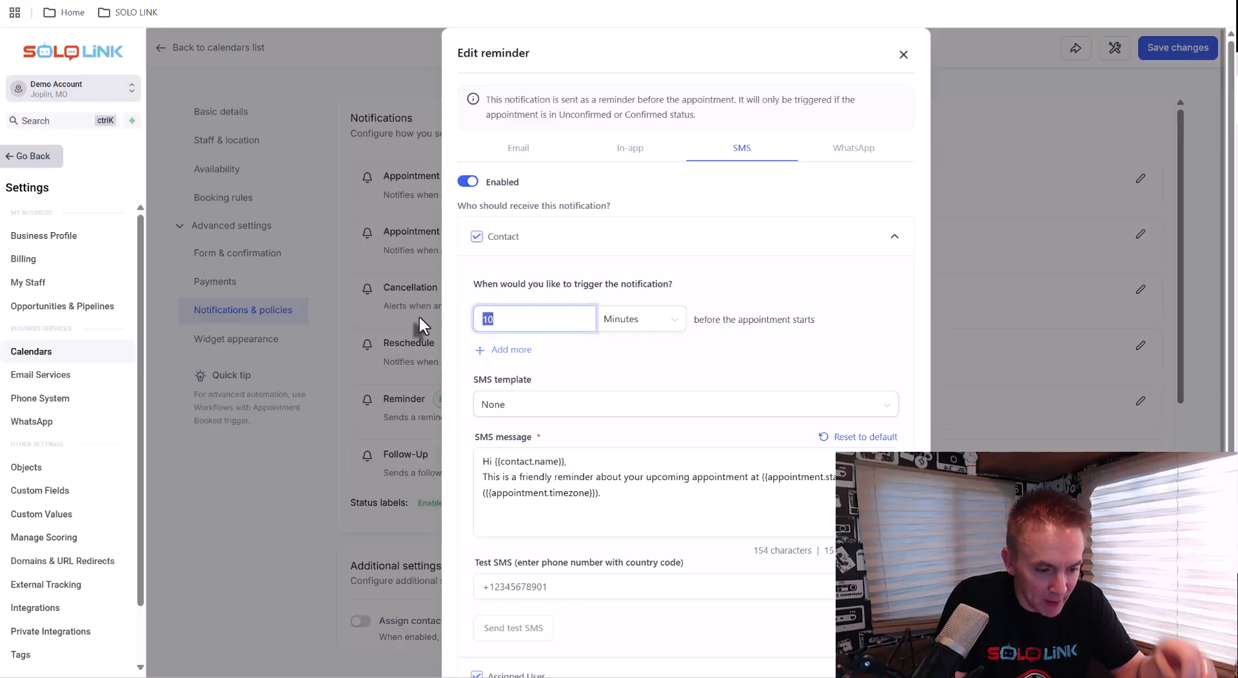
type("24")
left_click(616, 325)
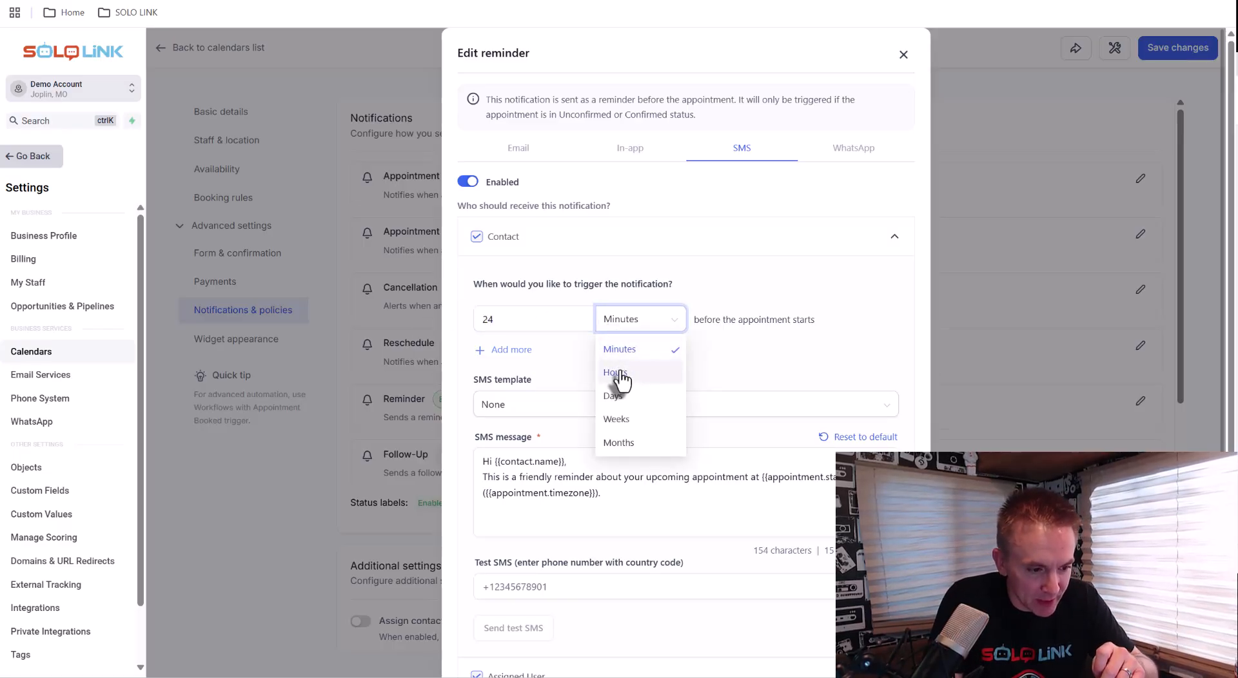
left_click(616, 373)
Add a second SMS reminder for the contact set to 1 Hours before the appointment
left_click(503, 350)
type("1")
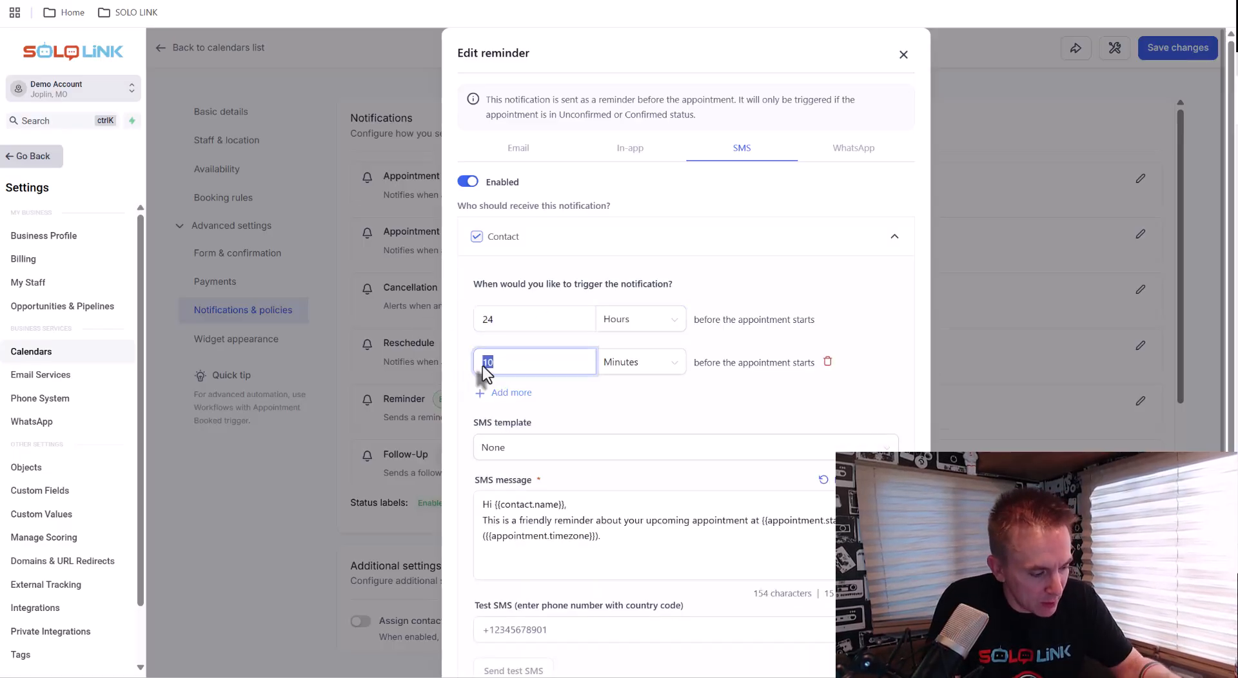
left_click(639, 362)
left_click(624, 416)
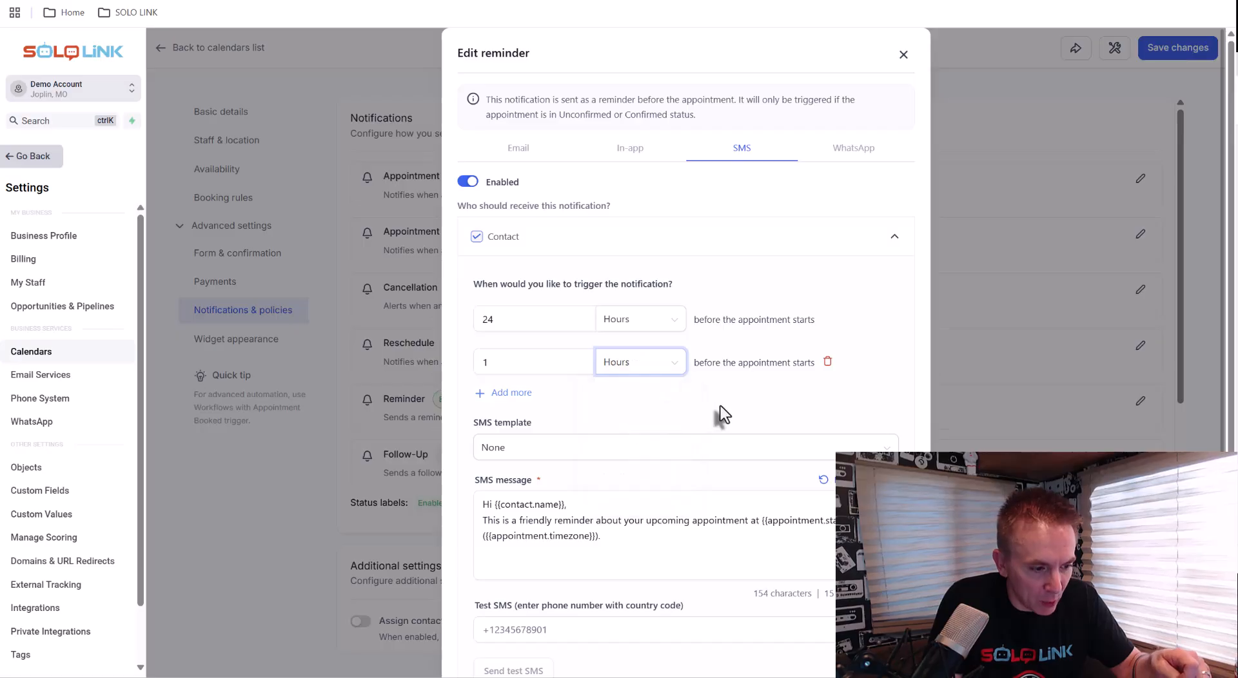
Uncheck the Assigned User and Additional Phone Numbers recipients of the SMS reminder
scroll(704, 401, "down", 2)
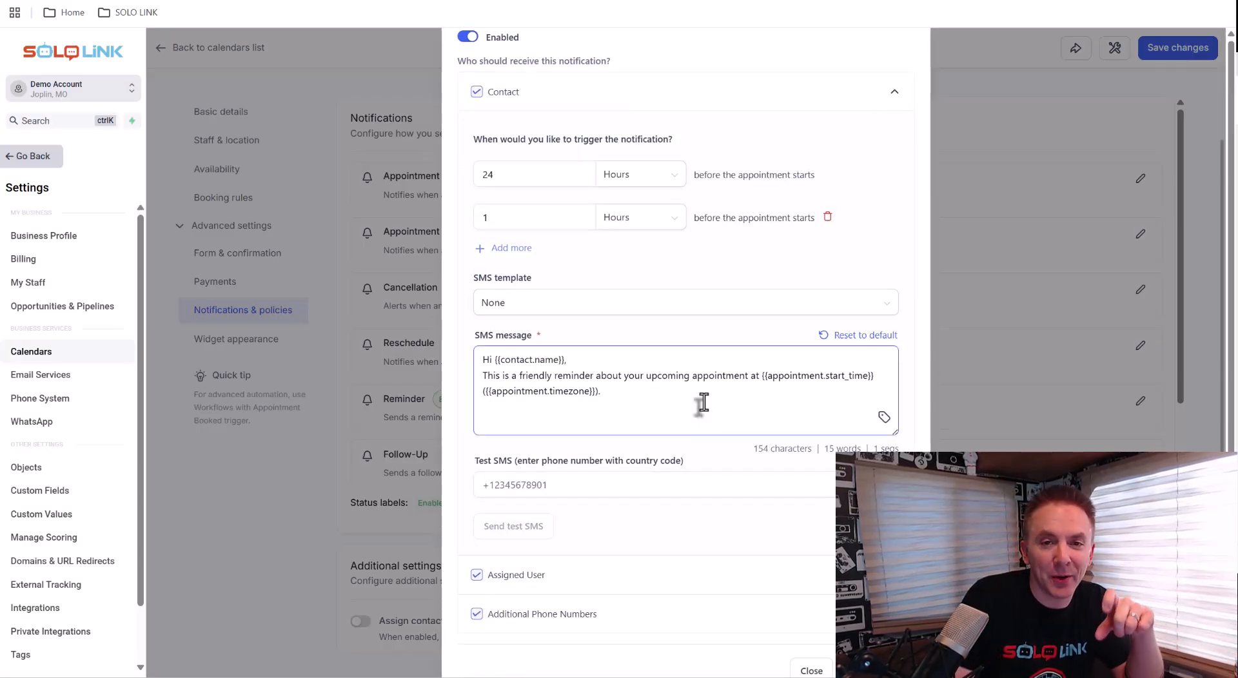
scroll(704, 401, "up", 2)
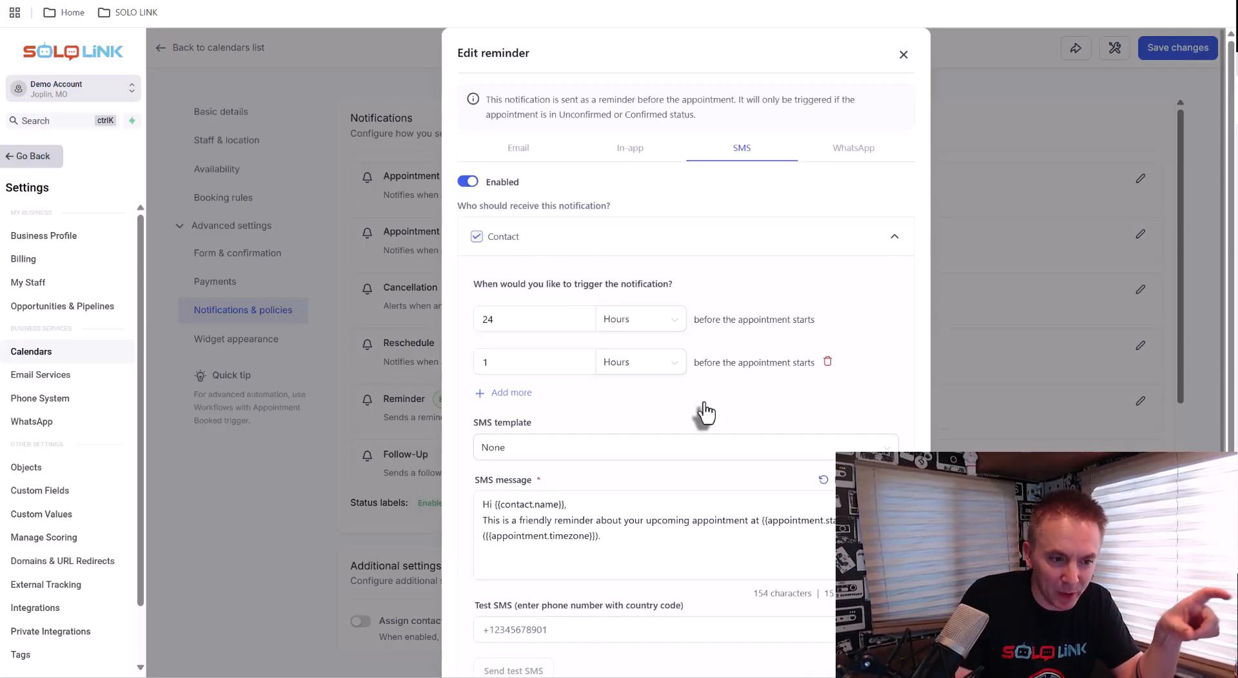
scroll(705, 411, "down", 2)
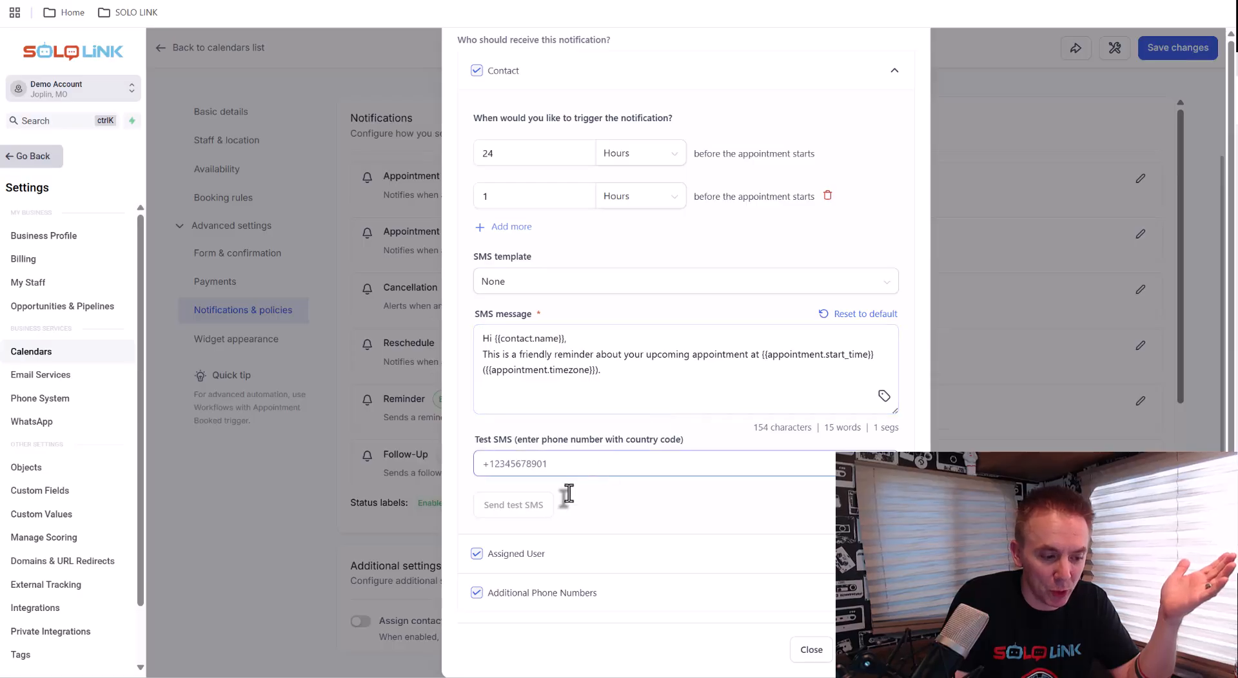
left_click(476, 553)
left_click(476, 592)
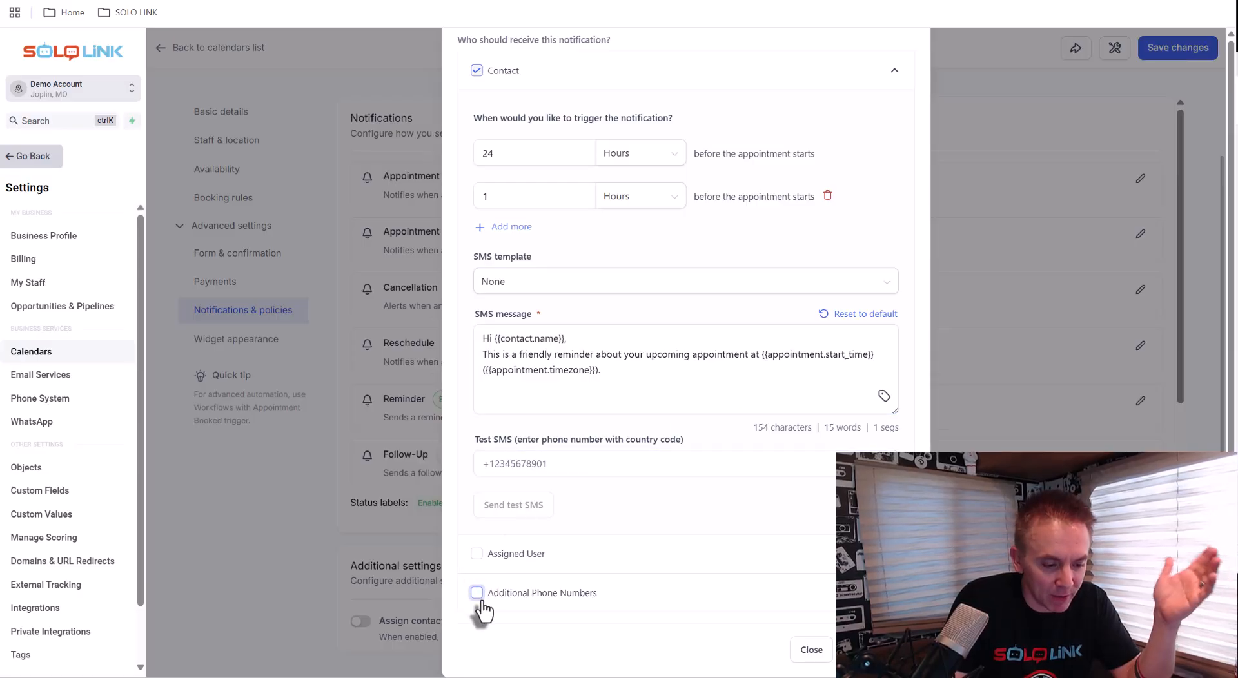
Enable the reminder's in-app notification, send it to the Assigned User, and close the reminder dialog
scroll(482, 612, "up", 2)
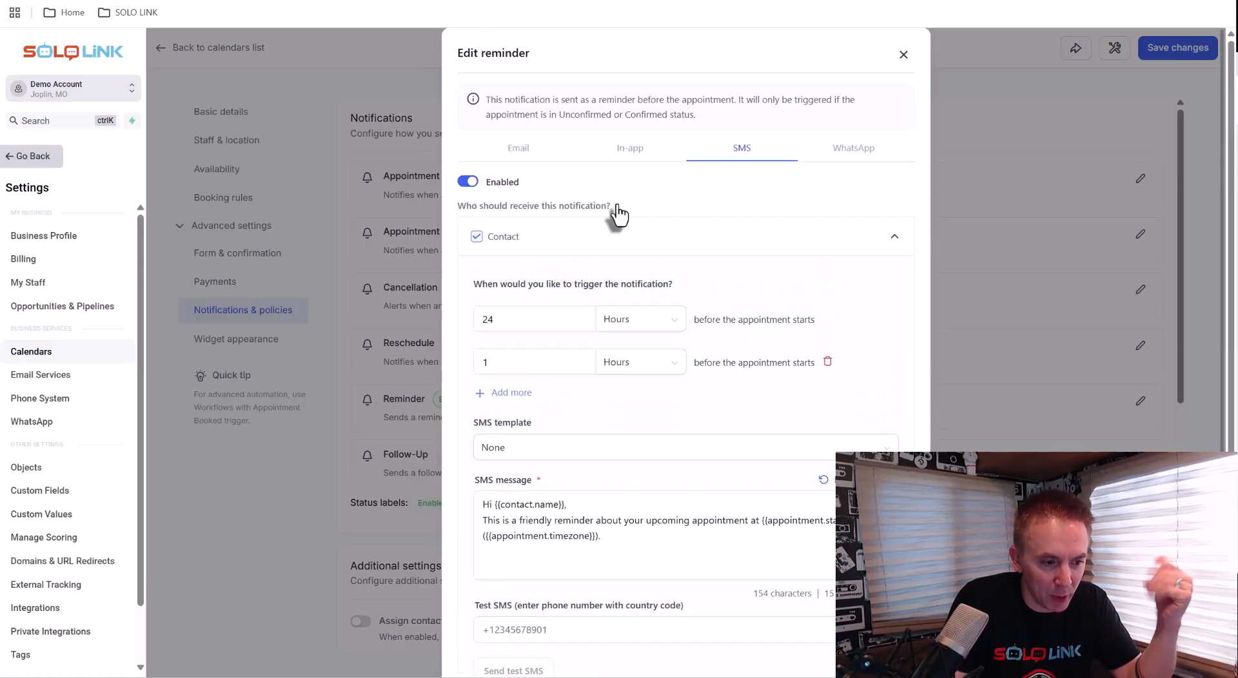
left_click(634, 155)
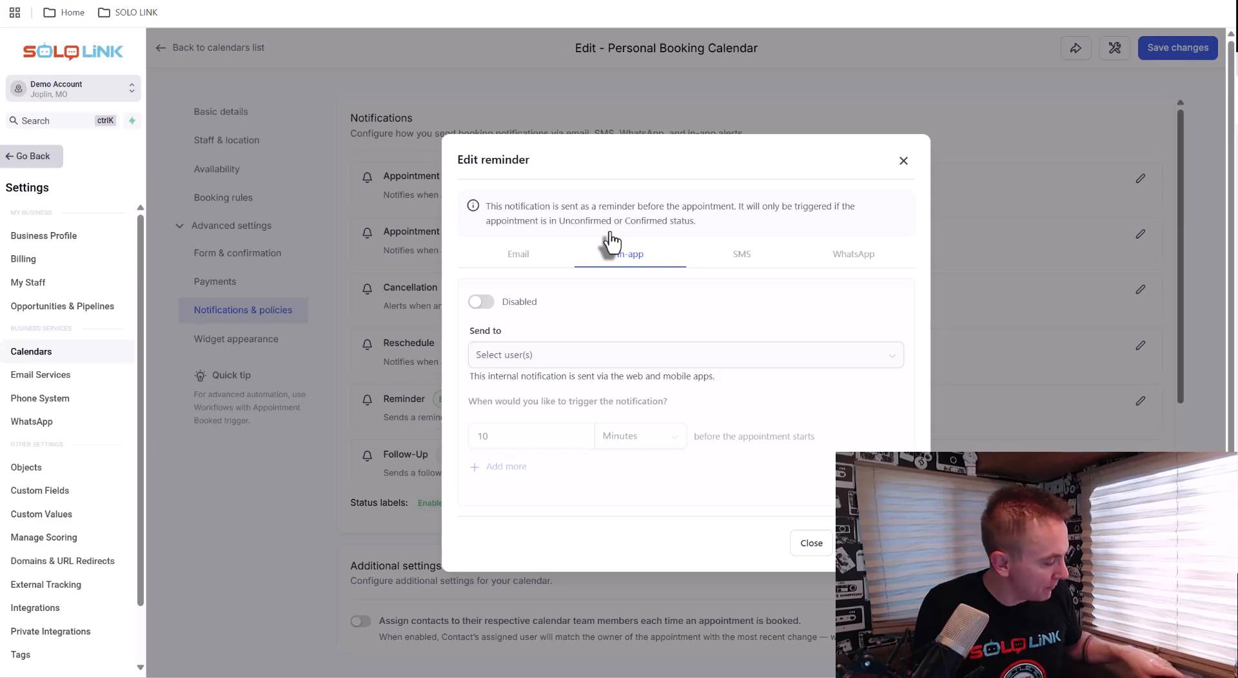
left_click(480, 303)
left_click(509, 361)
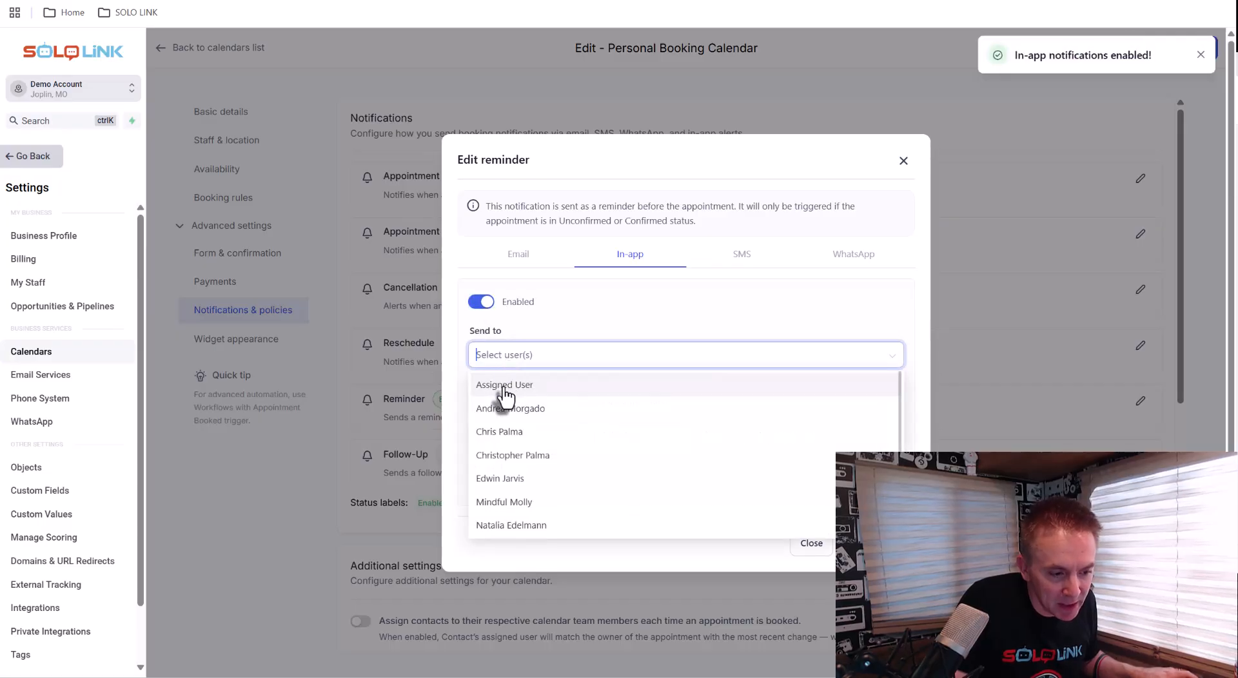
left_click(503, 385)
left_click(515, 432)
left_click_drag(515, 430, 446, 440)
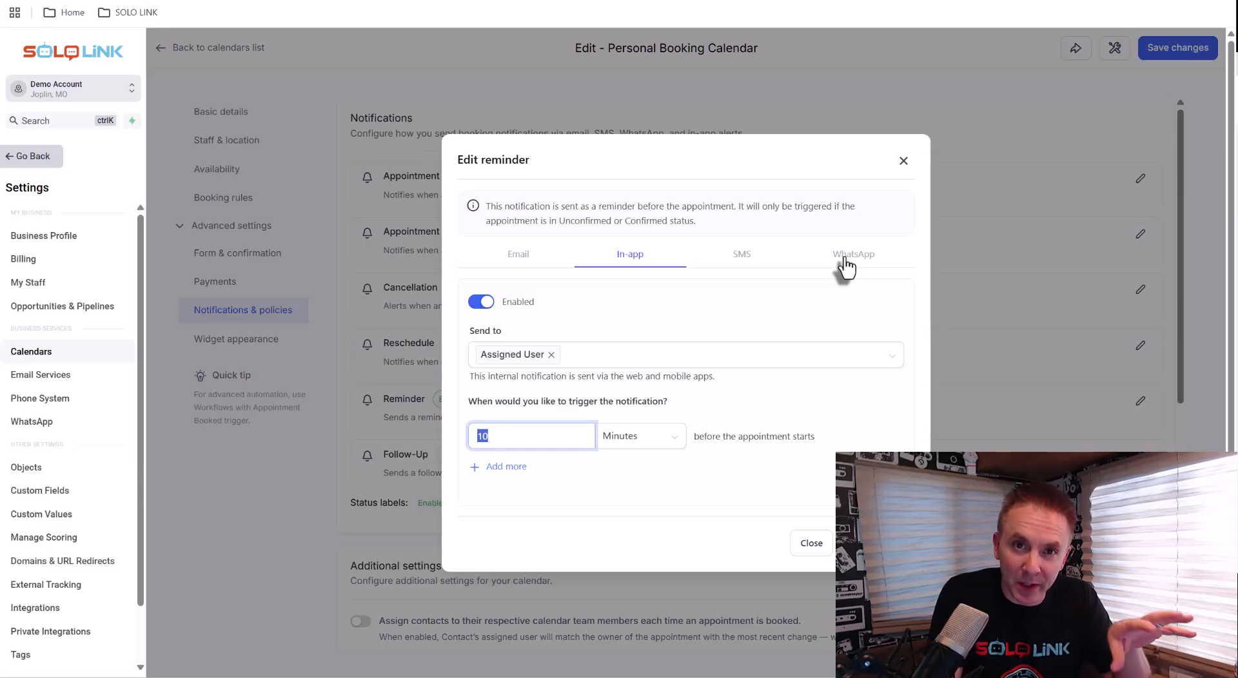
left_click(904, 161)
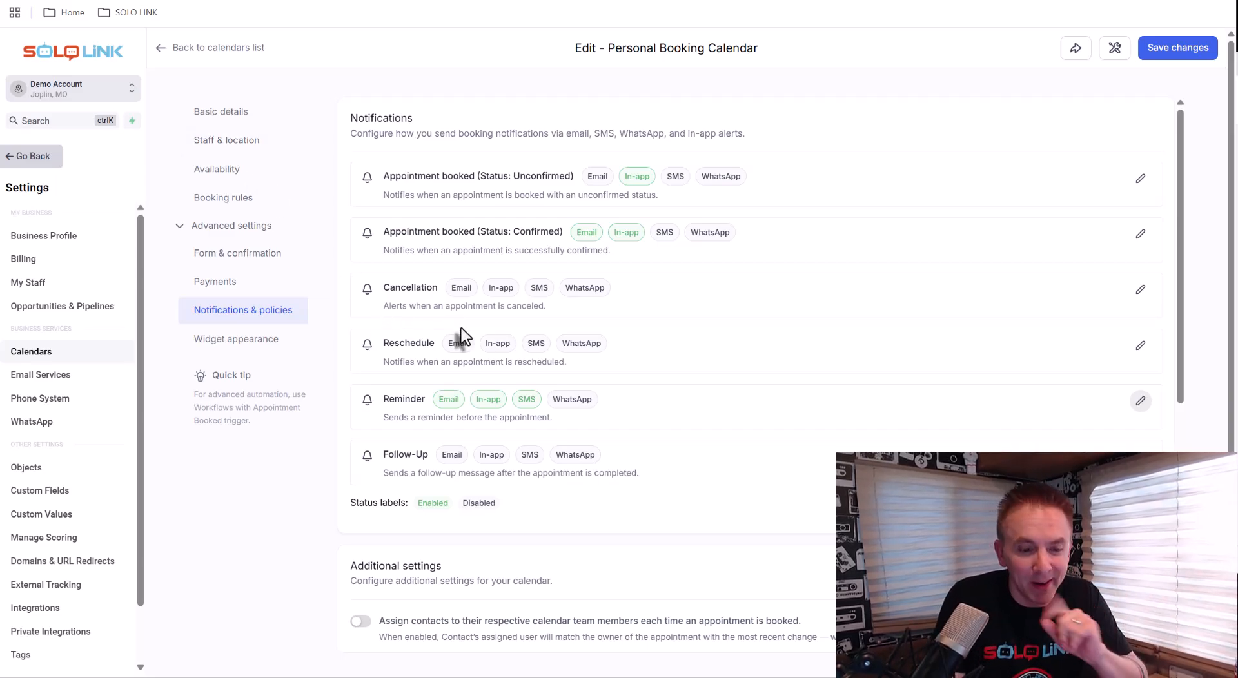
Edit the Follow-Up notification and enable its email, expanding the Contact recipient settings
left_click(1140, 456)
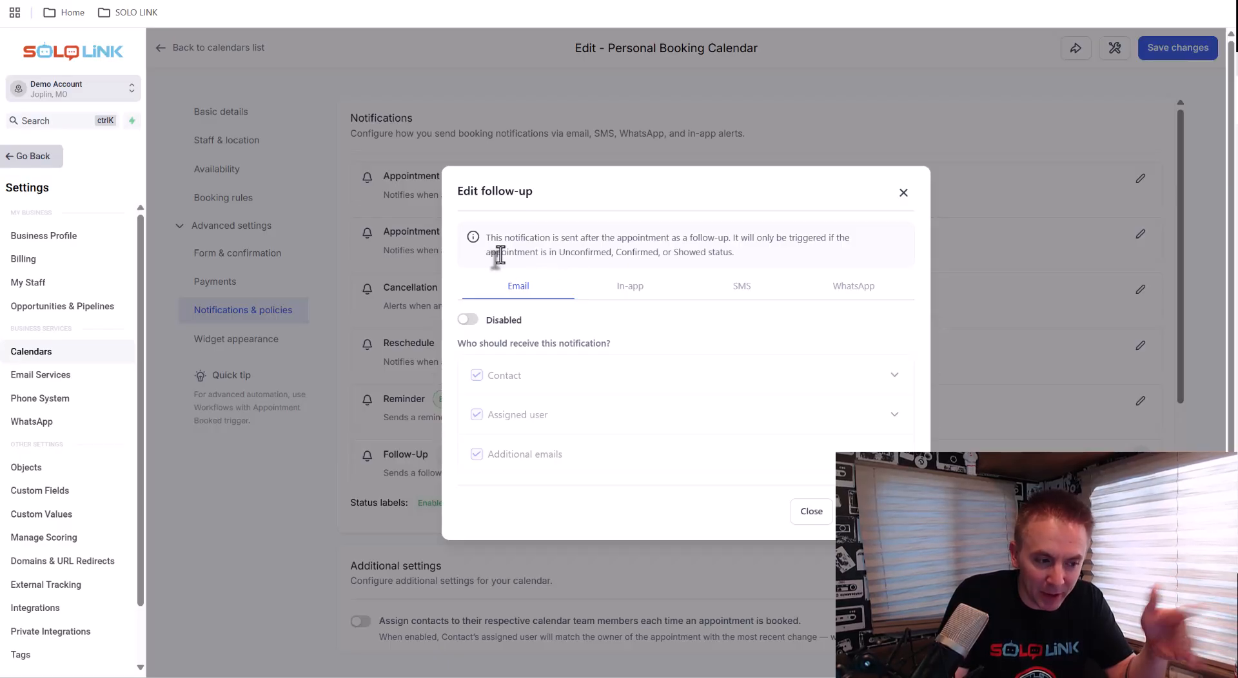
left_click(467, 318)
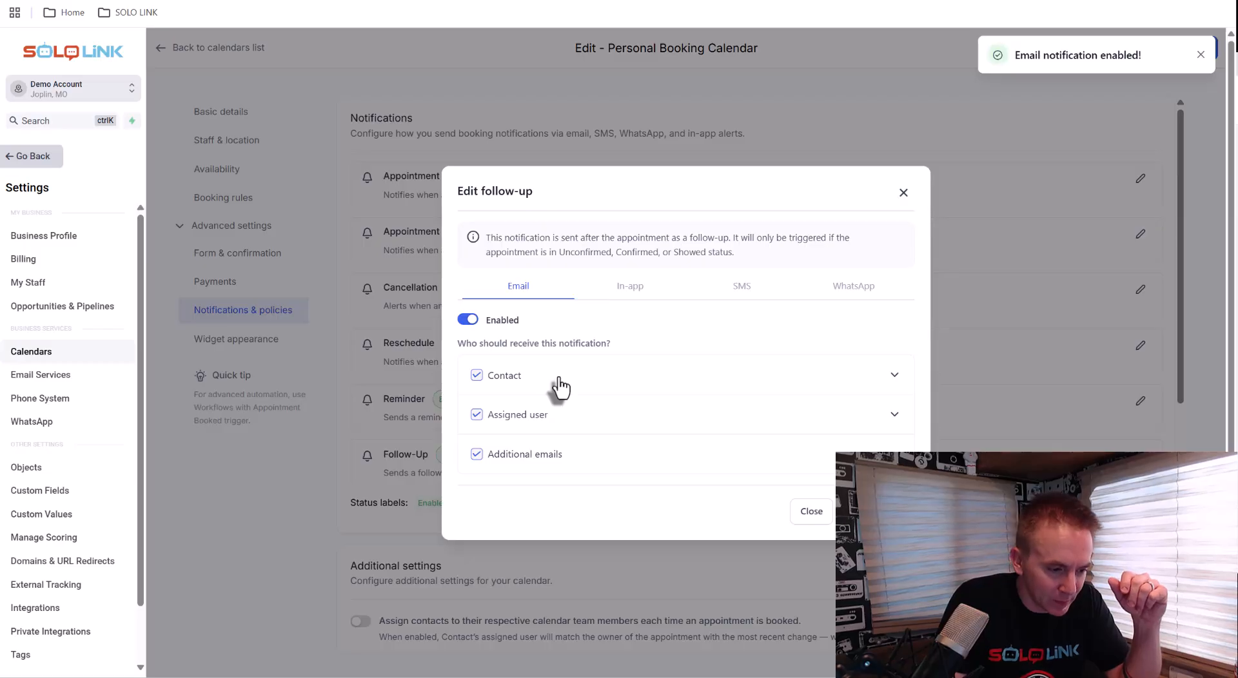
left_click(894, 376)
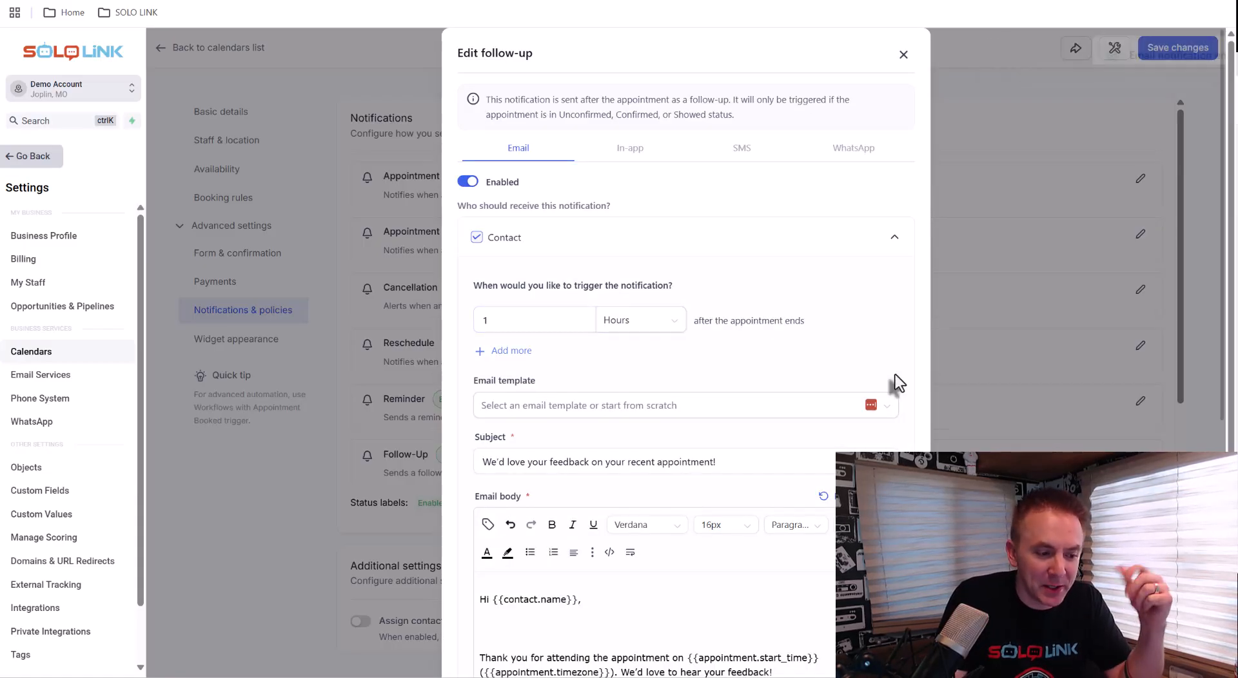
Review the follow-up email's trigger time, subject and body, then close the dialog
scroll(896, 380, "down", 2)
scroll(894, 377, "down", 1)
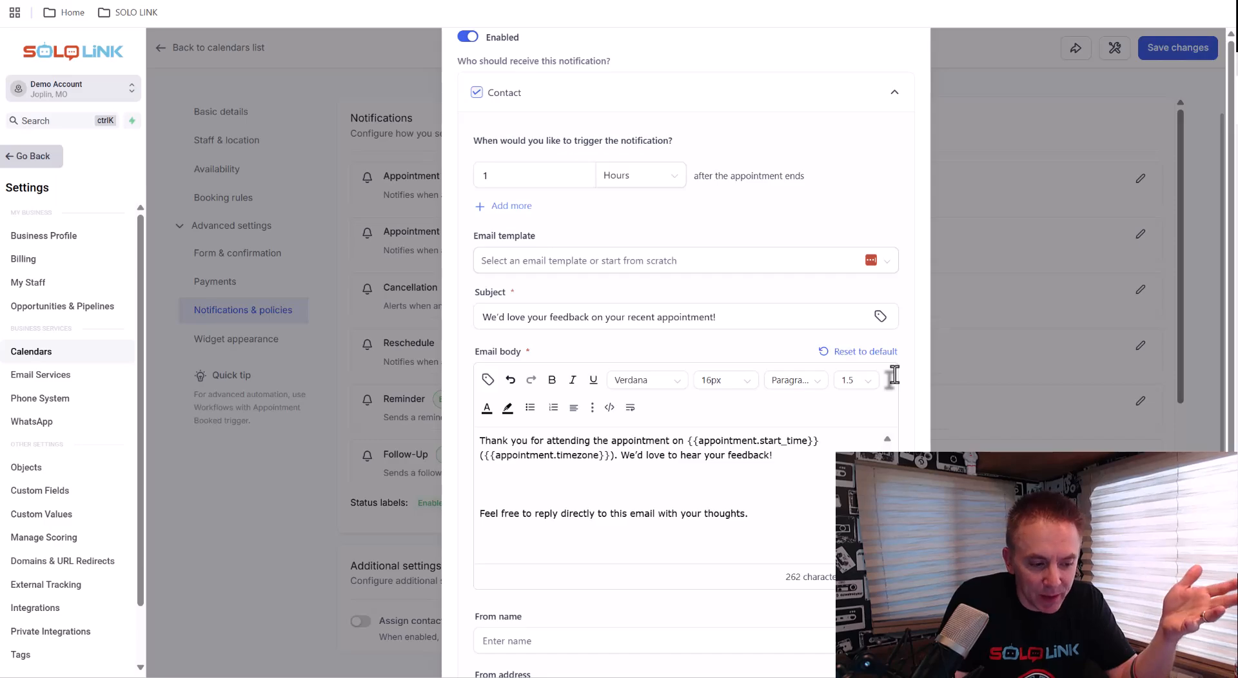
scroll(894, 376, "down", 1)
scroll(894, 380, "up", 2)
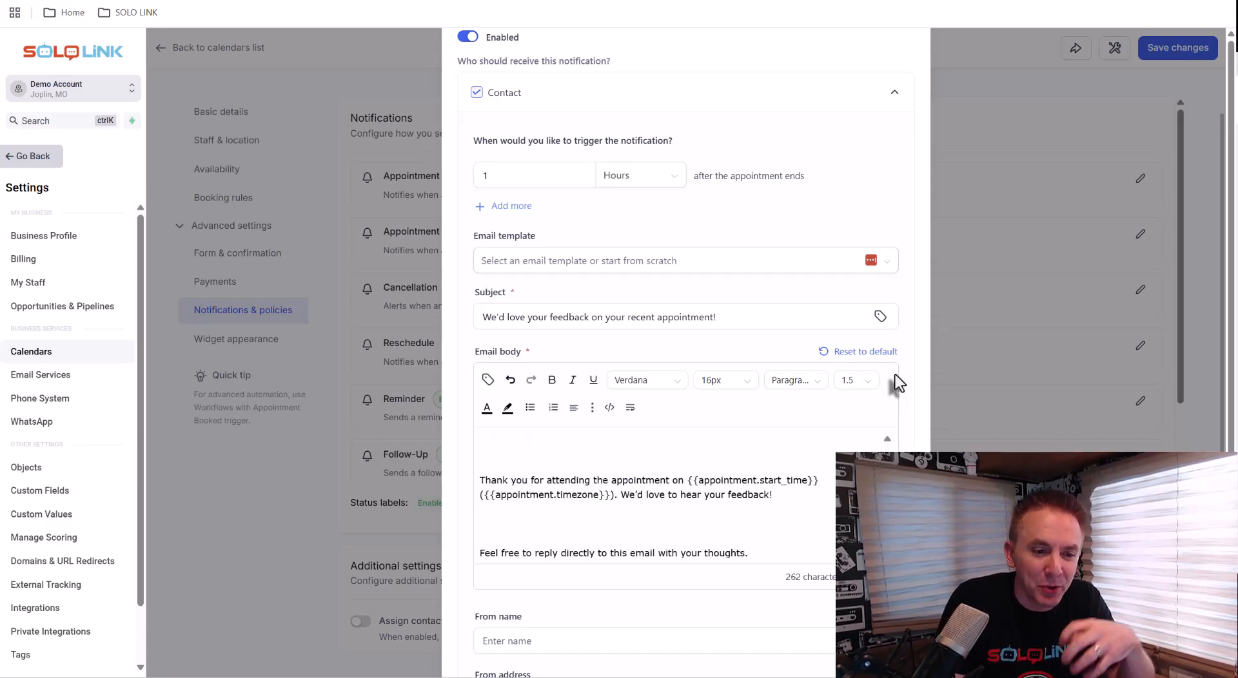
scroll(897, 362, "up", 3)
left_click(899, 55)
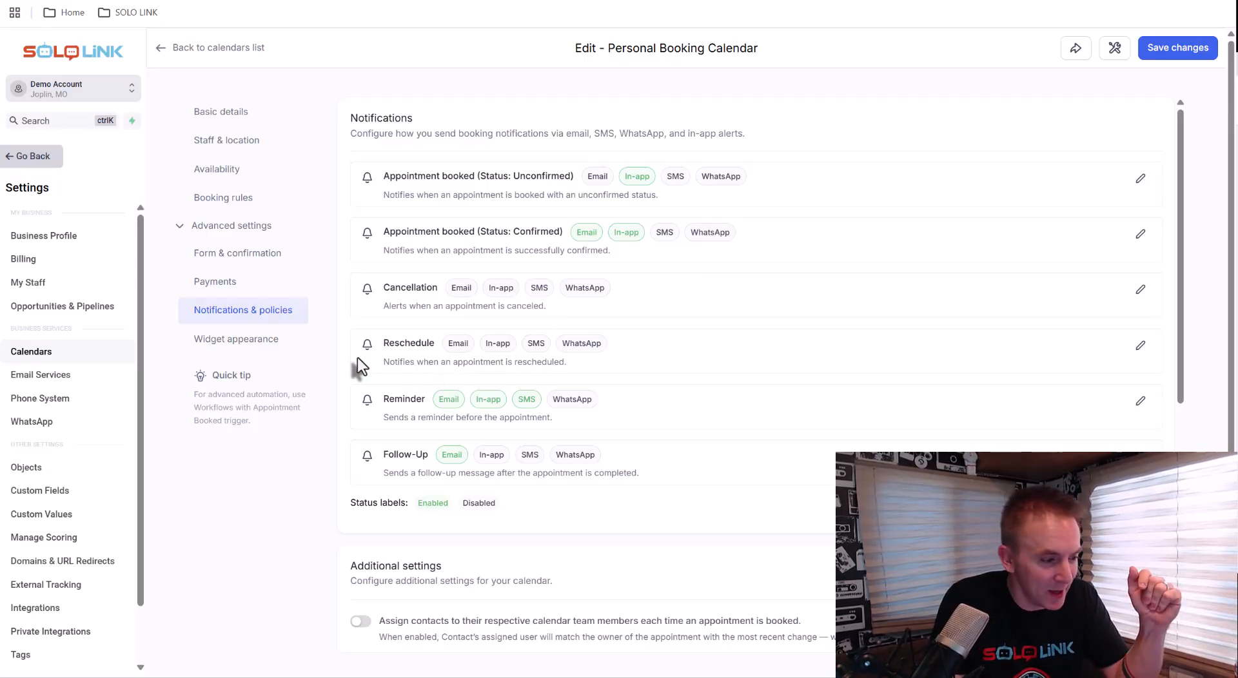
Examine the Widget appearance settings and the live booking pages open in other browser tabs
left_click(246, 352)
scroll(501, 406, "down", 3)
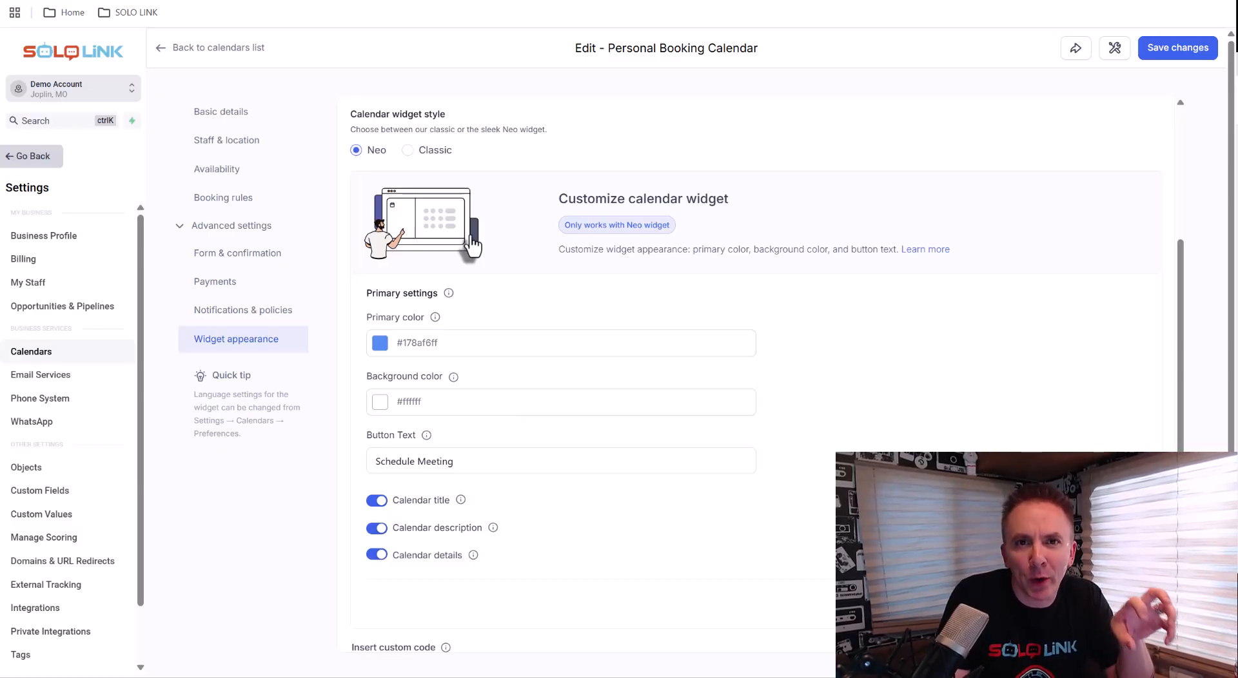
left_click(423, 219)
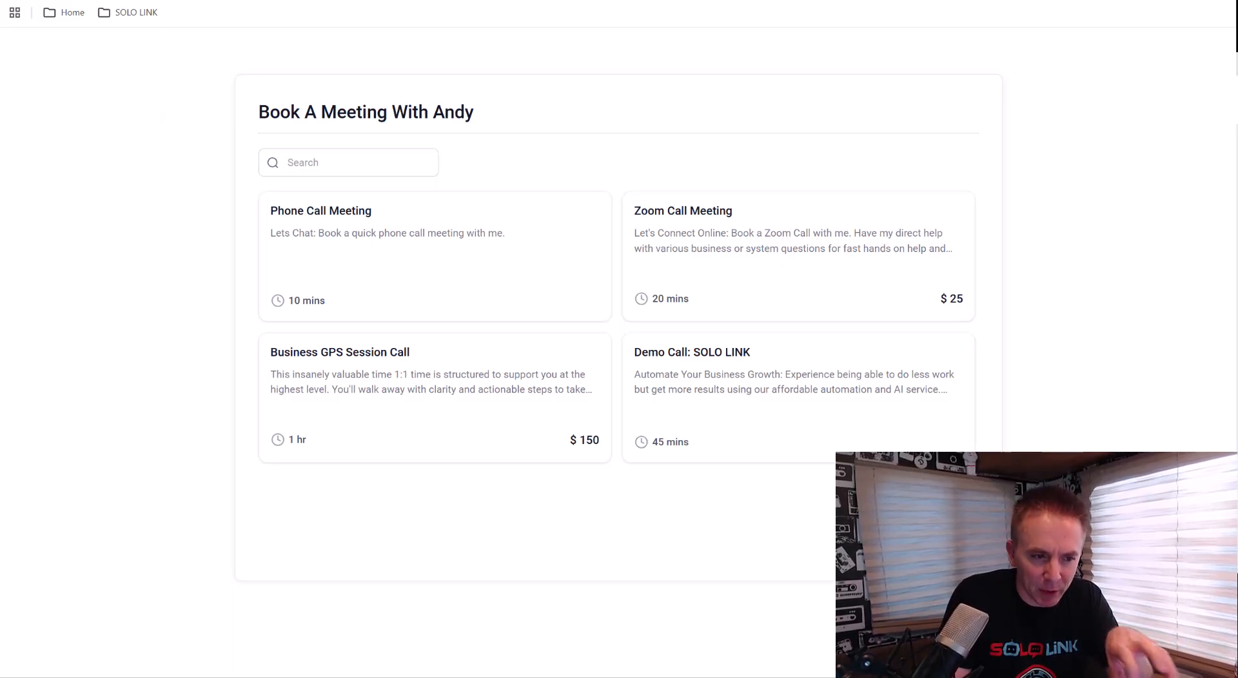
key("ctrl+shift+Tab")
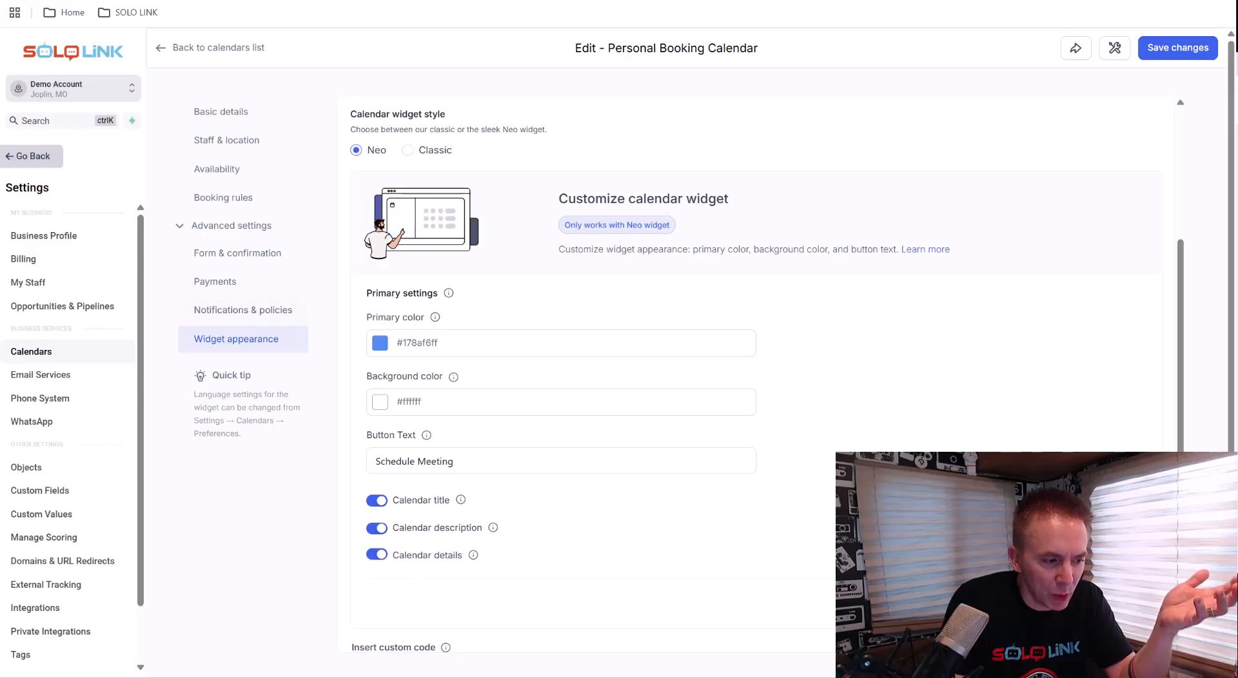
scroll(612, 255, "down", 2)
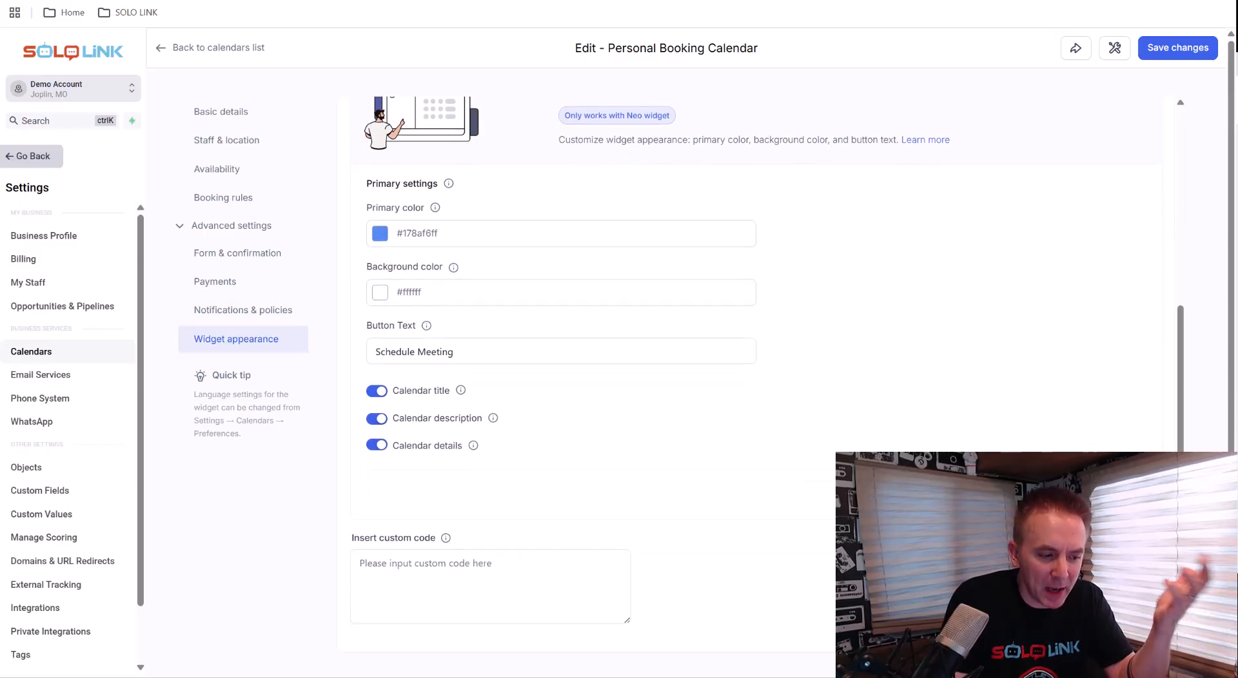
scroll(528, 495, "up", 5)
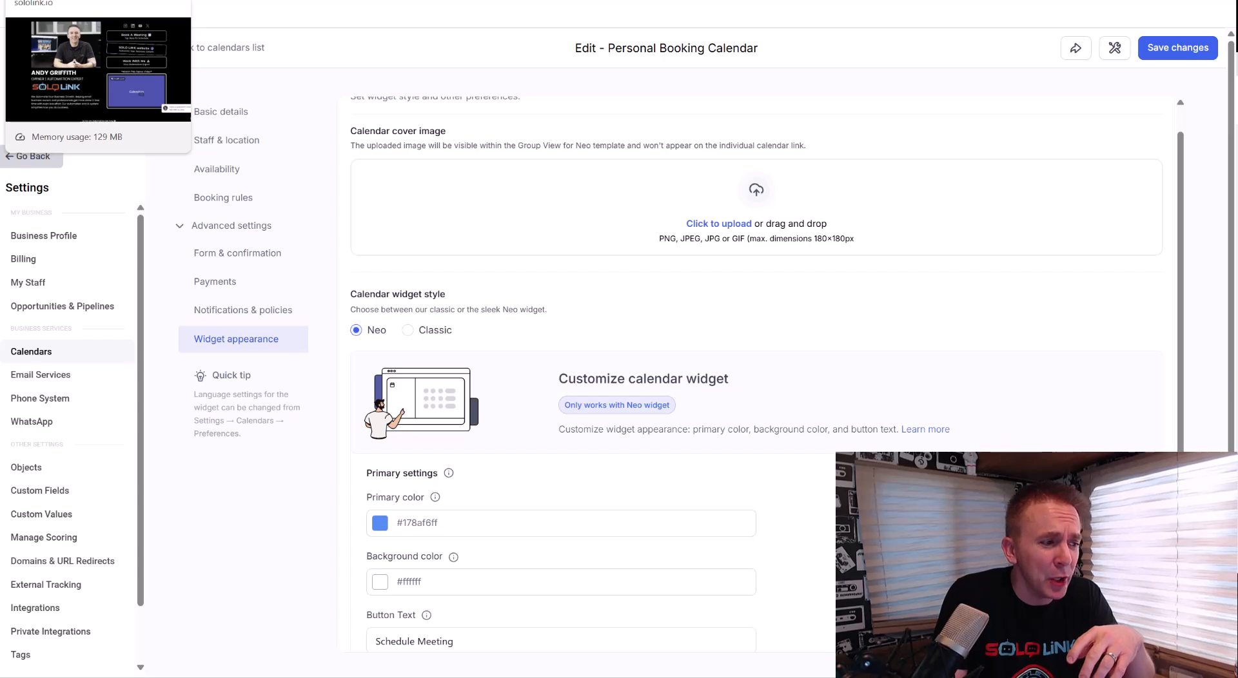
left_click(58, 1)
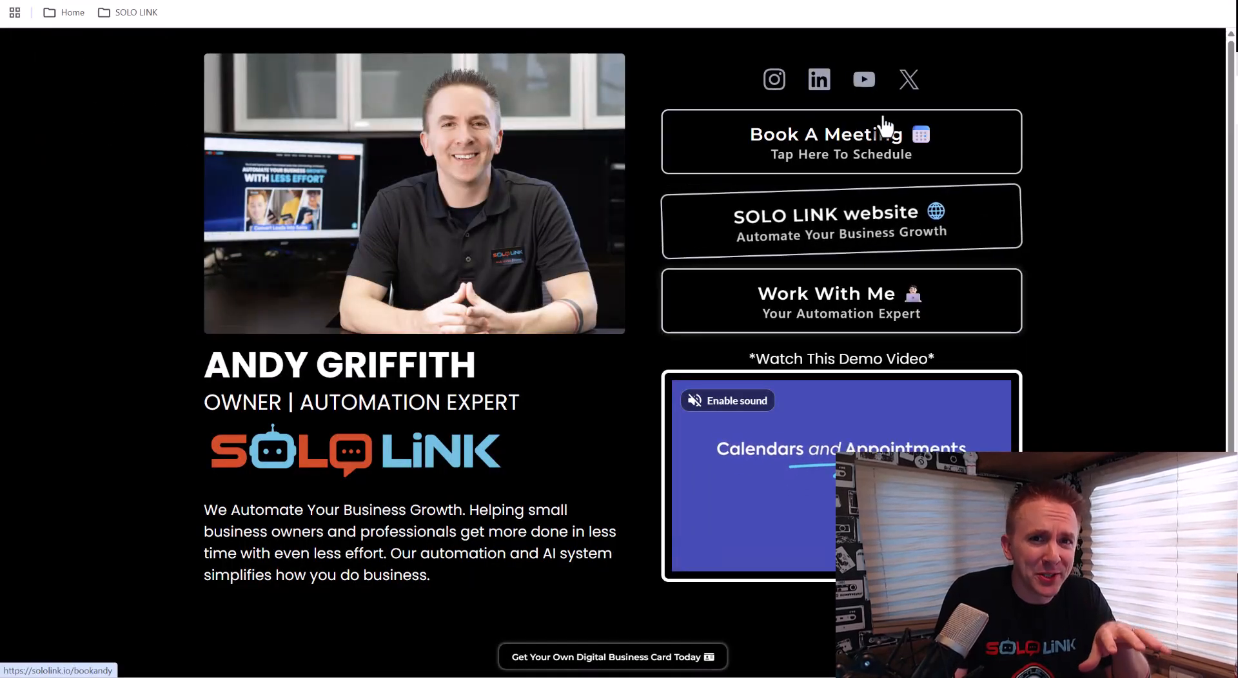